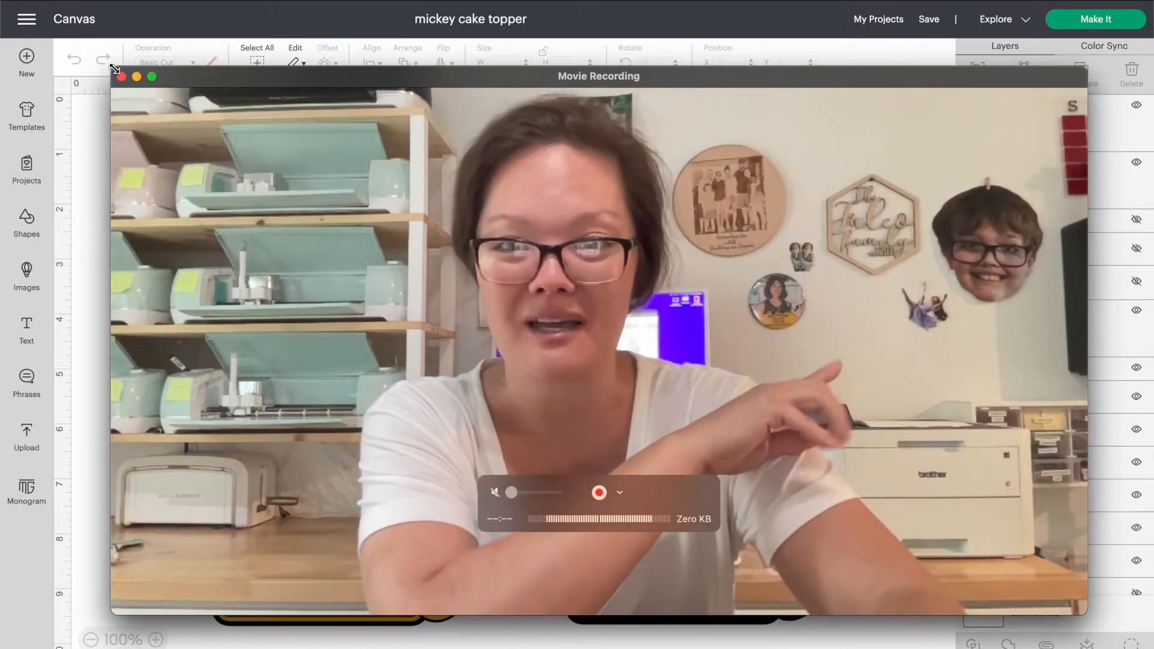
pyautogui.moveTo(113, 70); pyautogui.dragTo(799, 353)
pyautogui.moveTo(851, 445); pyautogui.dragTo(919, 497)
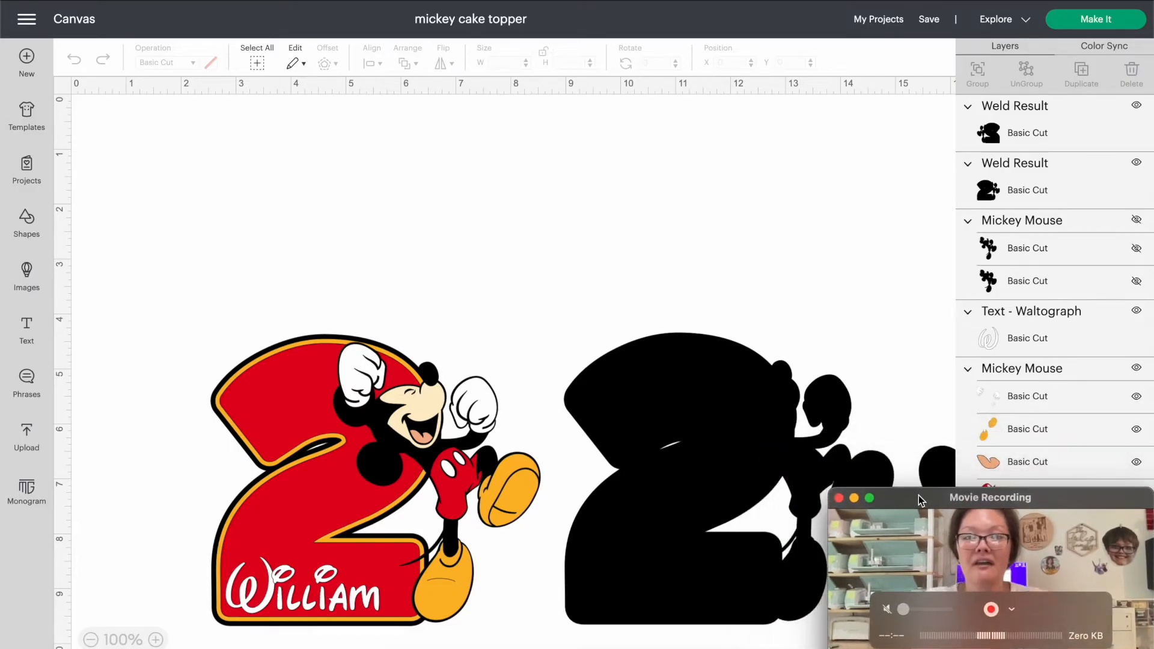
# Move all the cake topper artwork down the canvas to free space above it, leaving nothing selected.
pyautogui.scroll(-1, 425, 215)
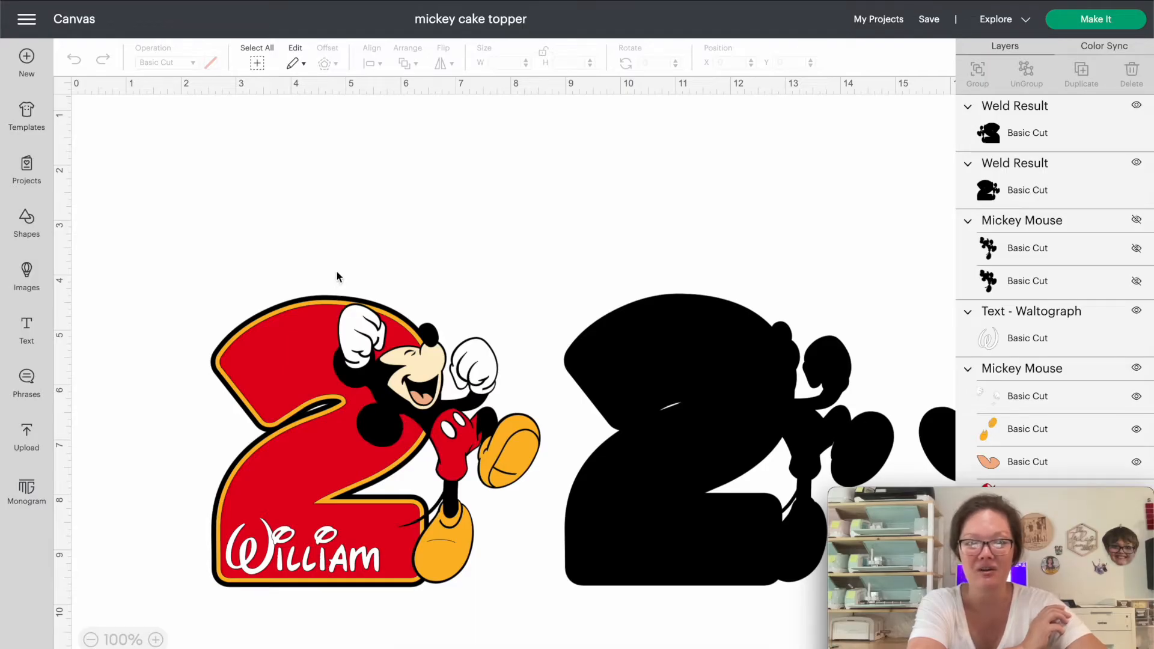
pyautogui.hotkey('ctrl', 'a')
pyautogui.moveTo(324, 332); pyautogui.dragTo(290, 630)
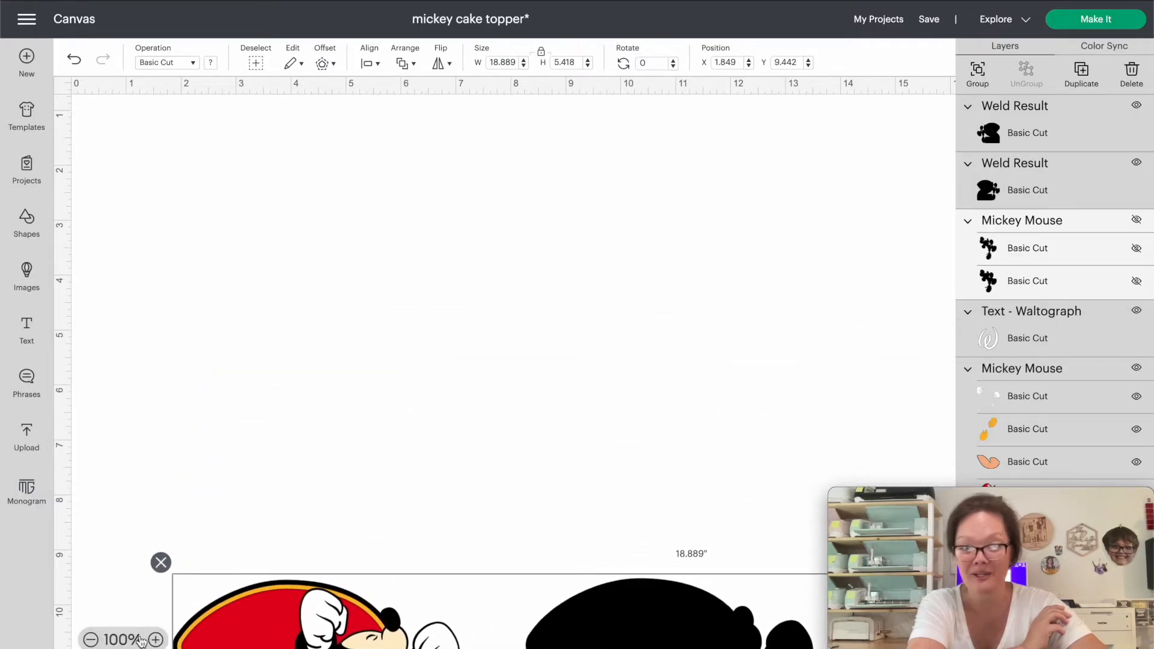
pyautogui.click(91, 640)
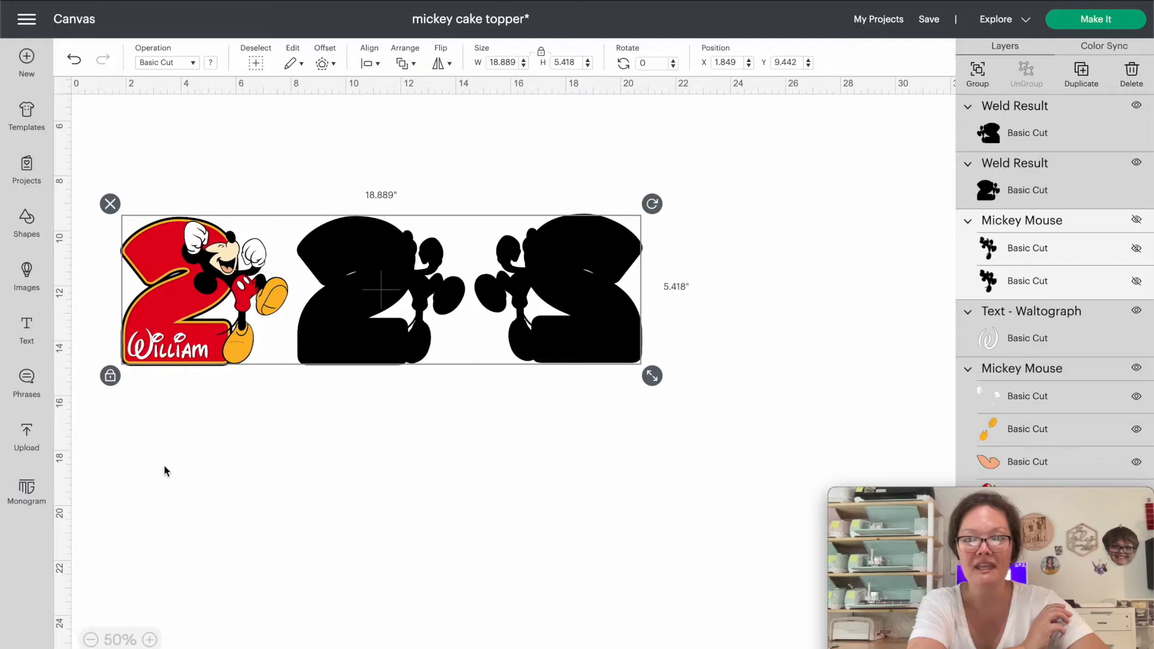
pyautogui.moveTo(166, 301); pyautogui.dragTo(164, 428)
pyautogui.click(186, 257)
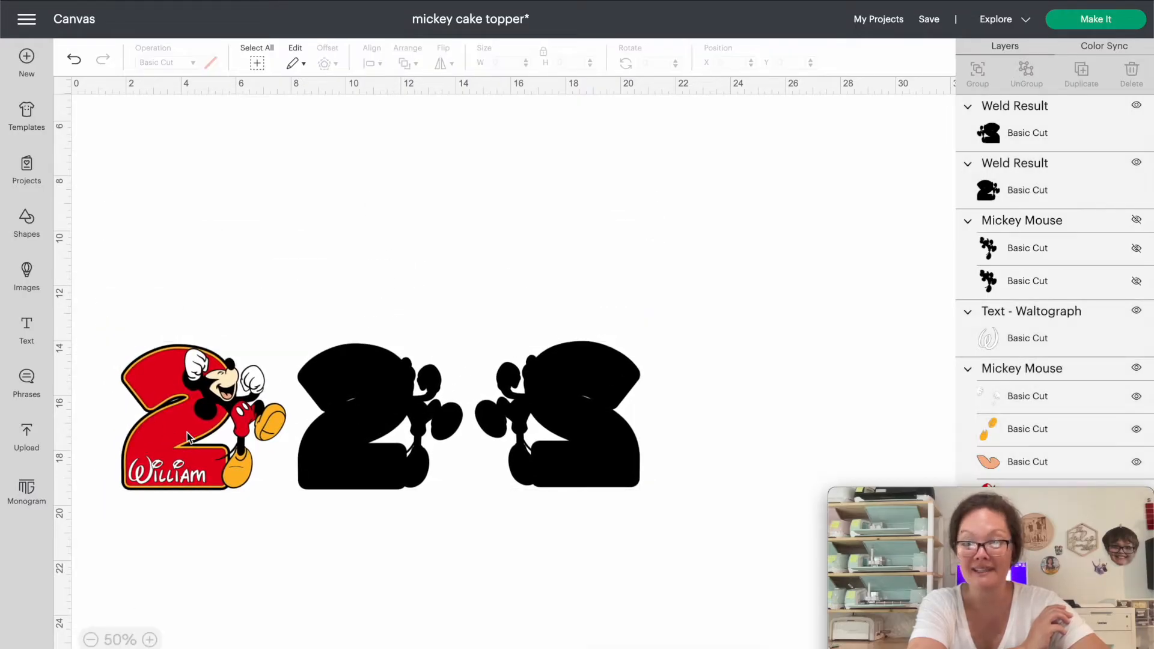
# Check which fonts the red number 2 and the white name text use.
pyautogui.click(150, 389)
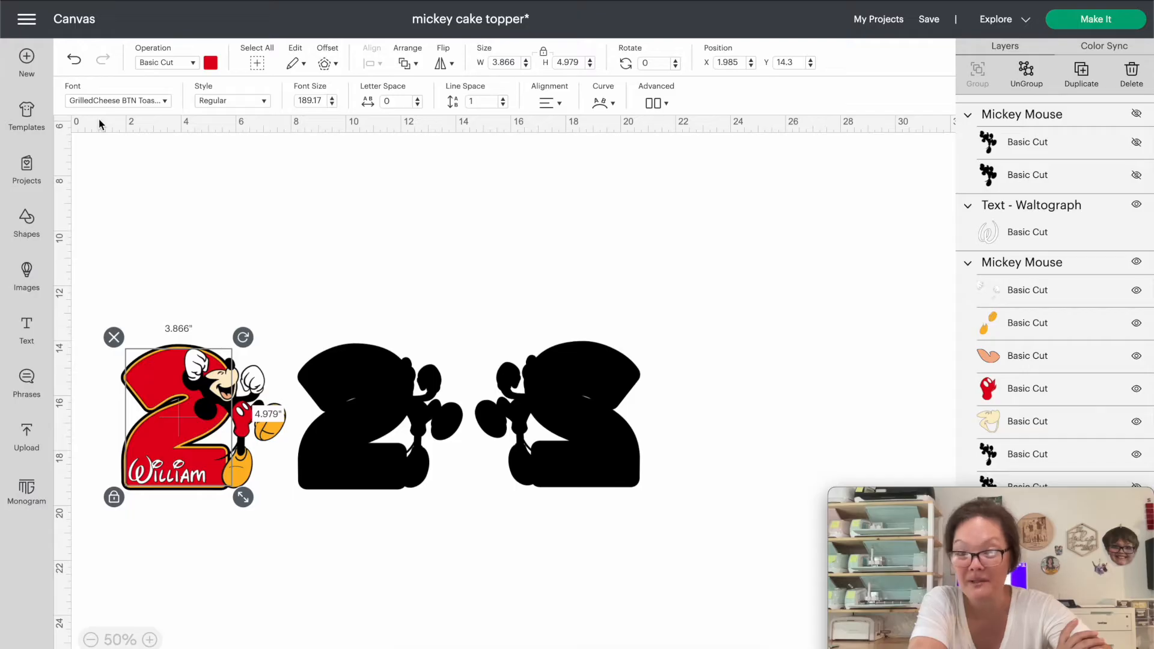
pyautogui.click(168, 479)
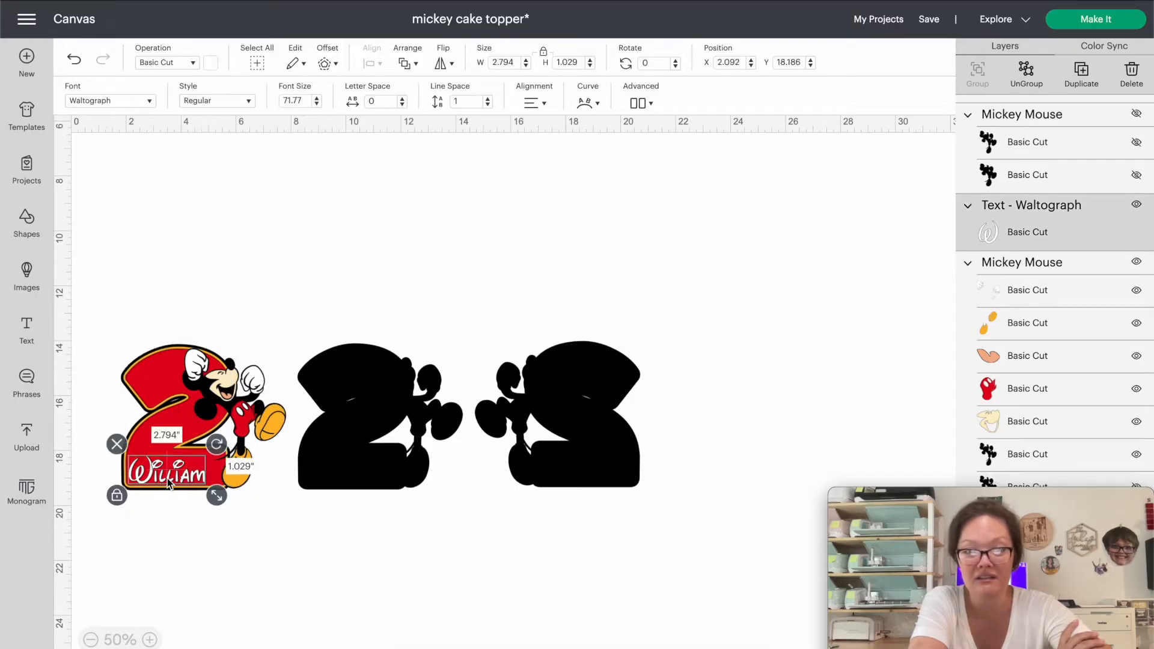
pyautogui.scroll(-3, 1008, 353)
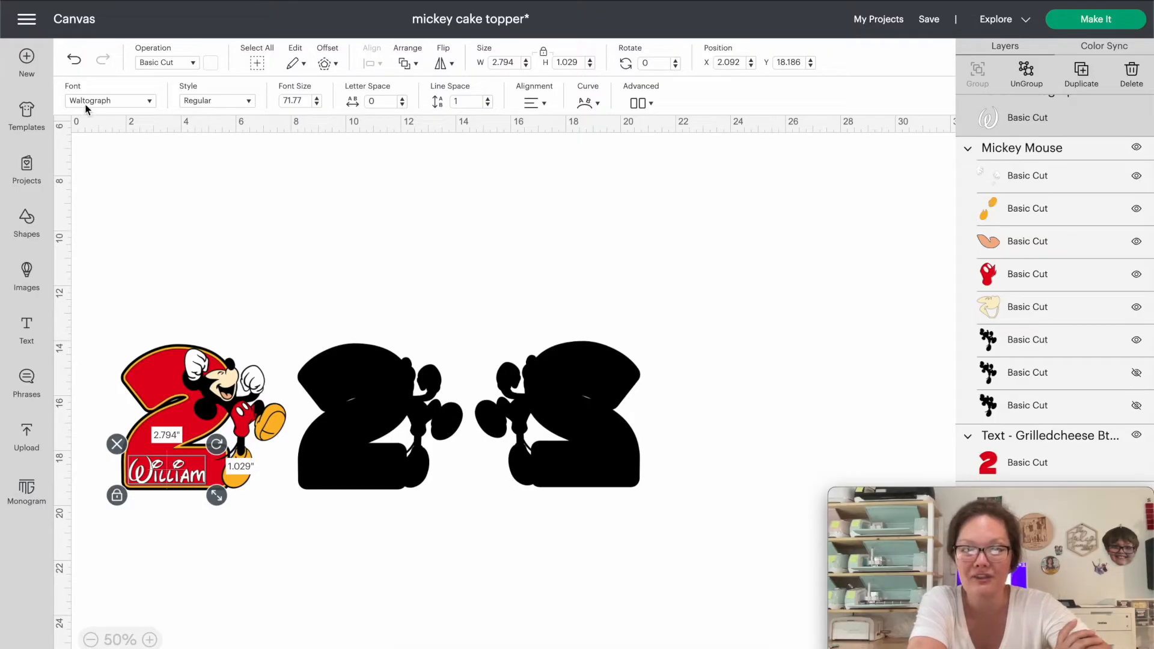
pyautogui.click(155, 360)
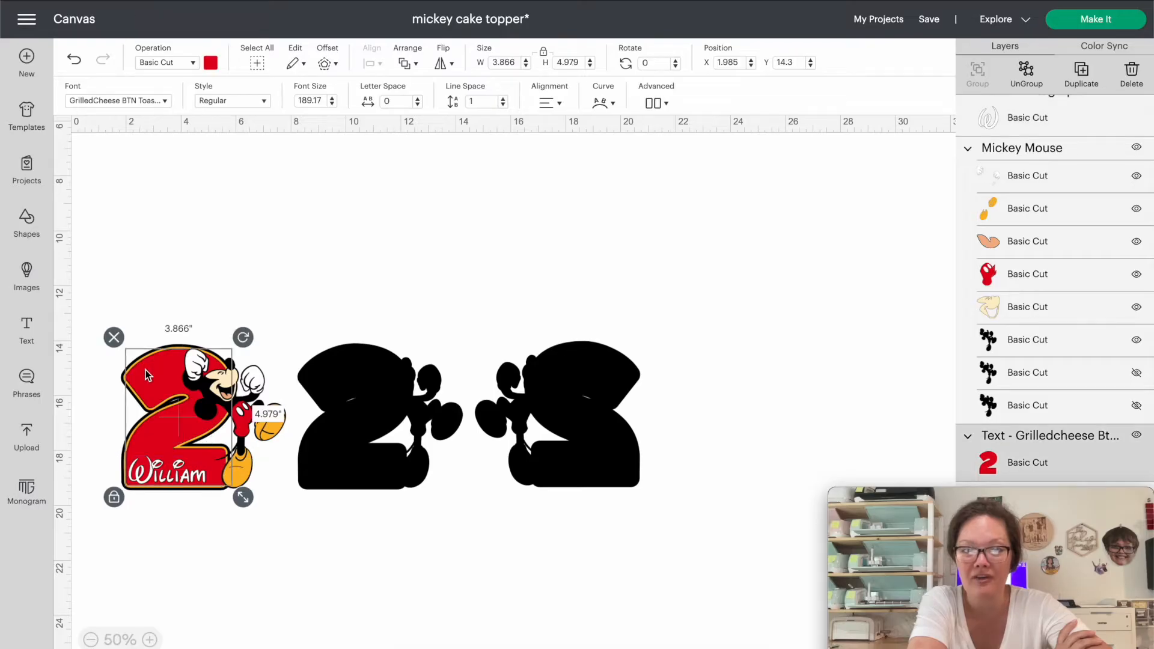
# View the image info of the red number 2 layer for its full font name, leaving nothing selected.
pyautogui.moveTo(1000, 502)
pyautogui.moveTo(999, 502); pyautogui.dragTo(740, 153)
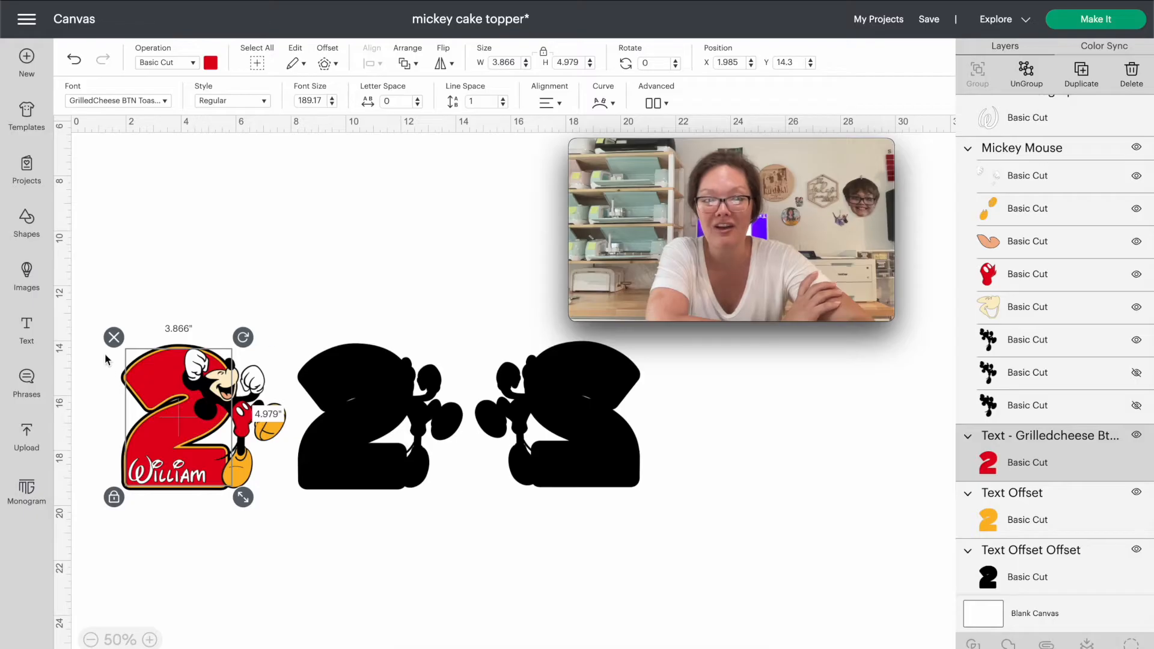
pyautogui.rightClick(995, 468)
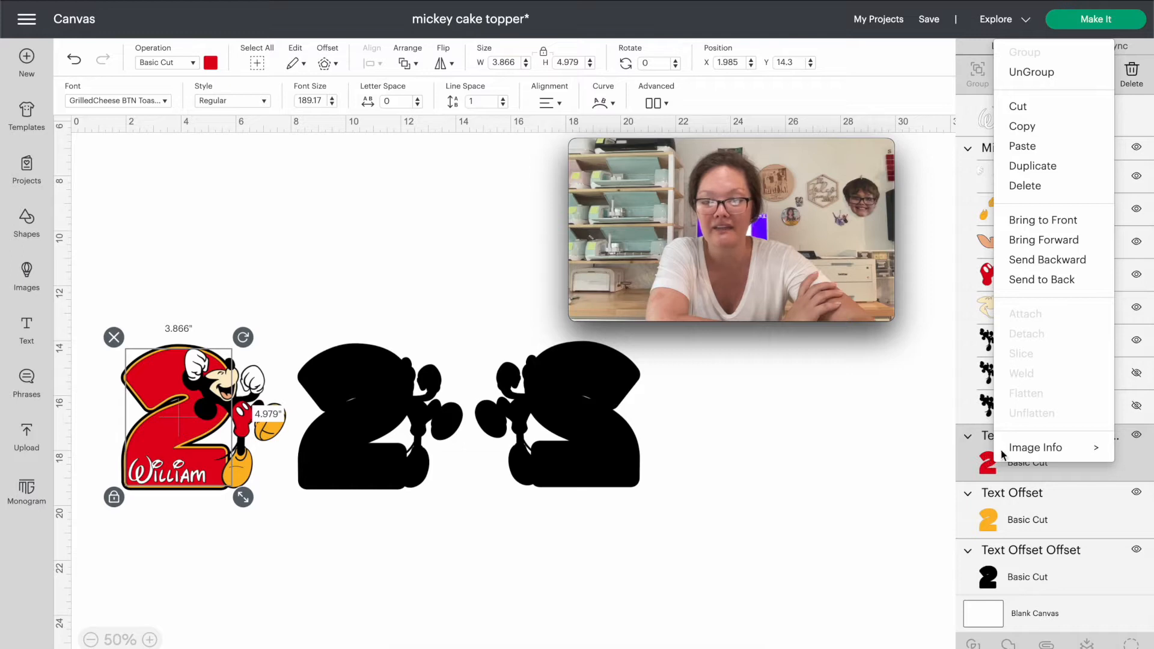
pyautogui.moveTo(1071, 450)
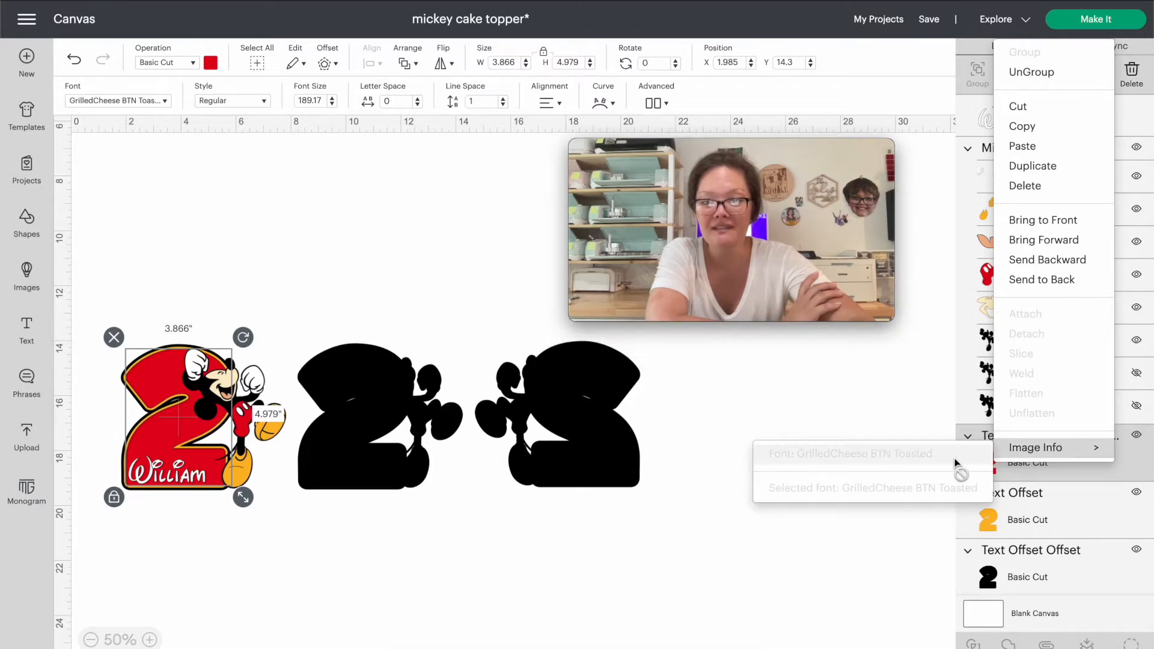
pyautogui.click(913, 460)
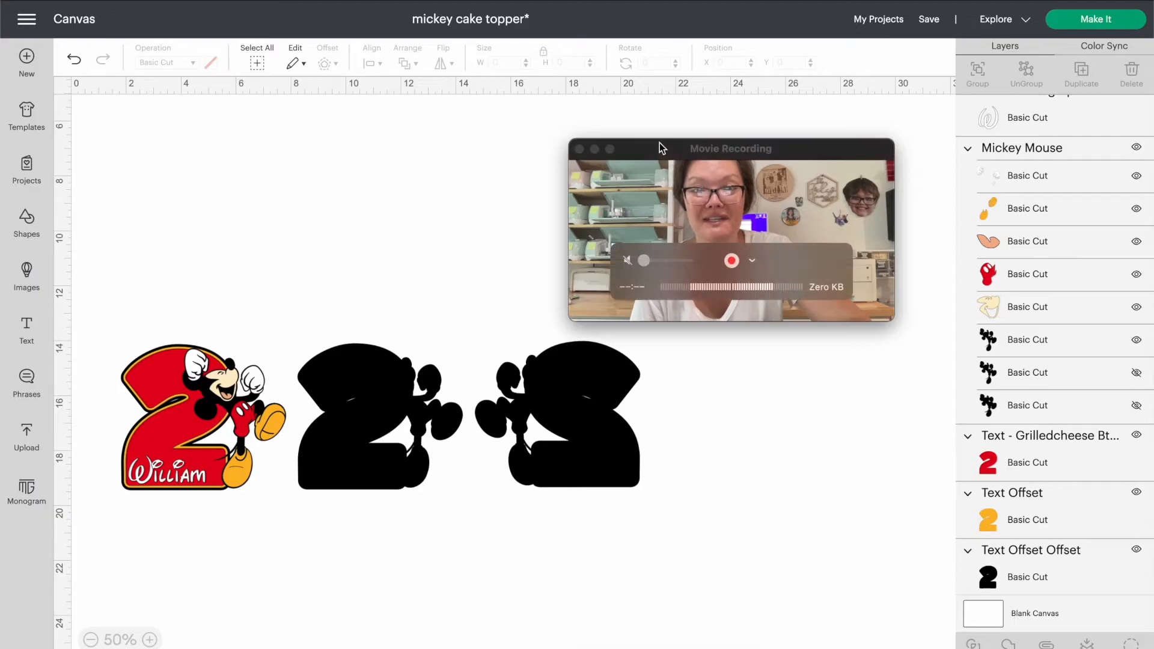
# Pull the Mickey figure, the red 2 and the gold offset off the stack to expose the black layer beneath.
pyautogui.moveTo(183, 369); pyautogui.dragTo(243, 411)
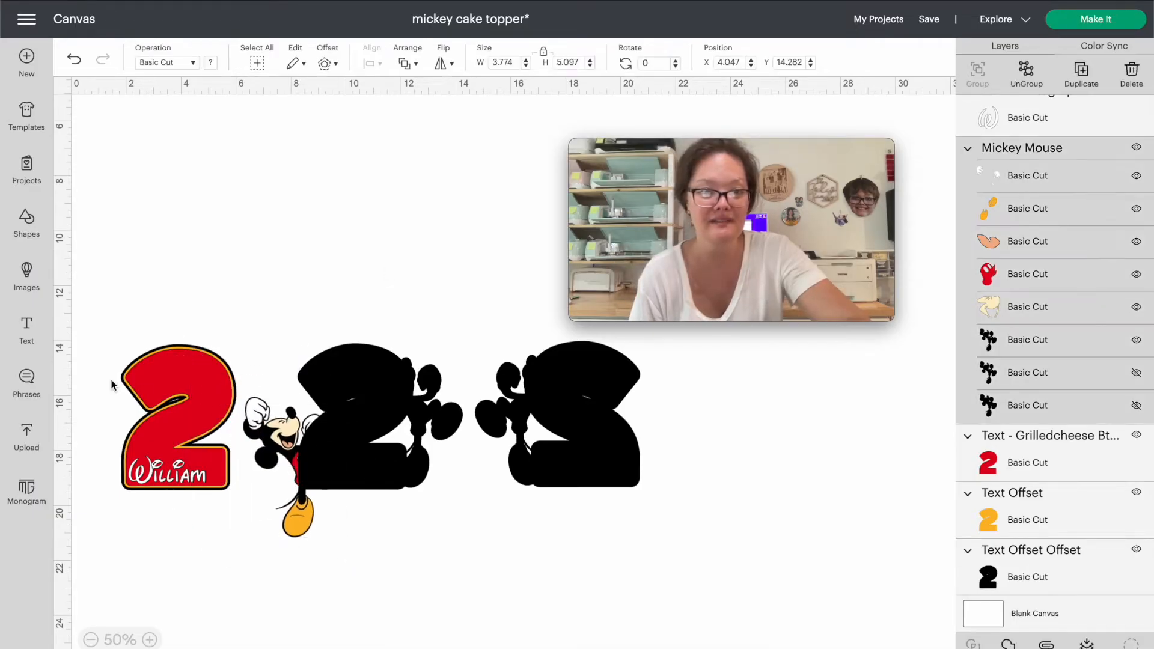
pyautogui.moveTo(115, 379); pyautogui.dragTo(255, 432)
pyautogui.click(171, 404)
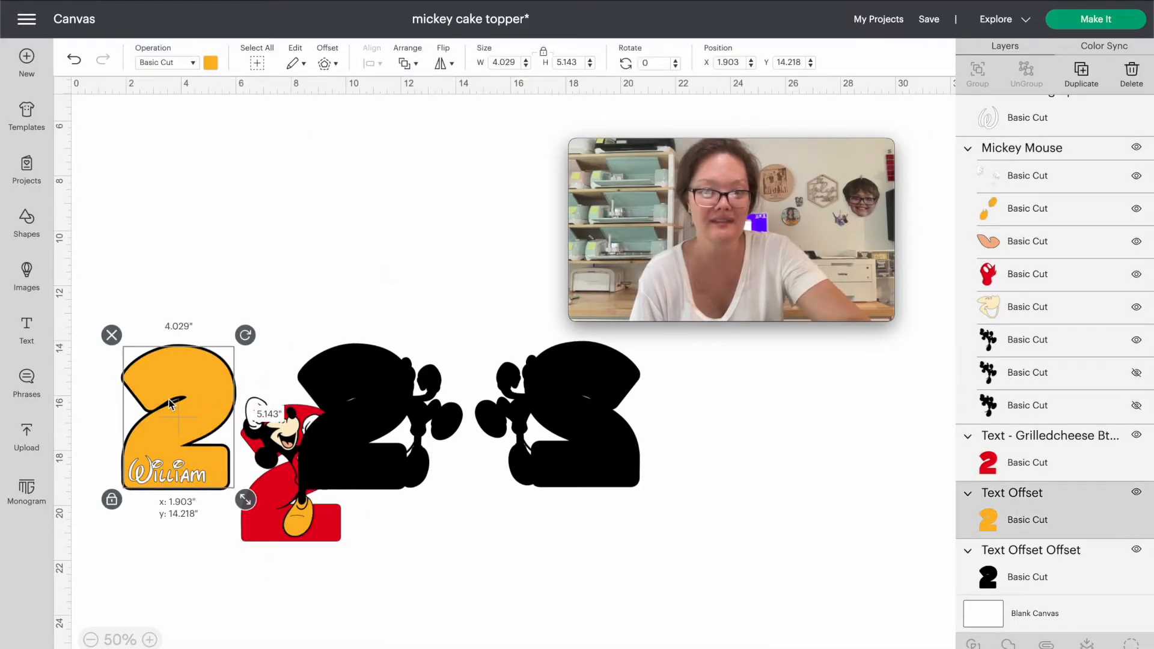
pyautogui.moveTo(171, 404); pyautogui.dragTo(216, 202)
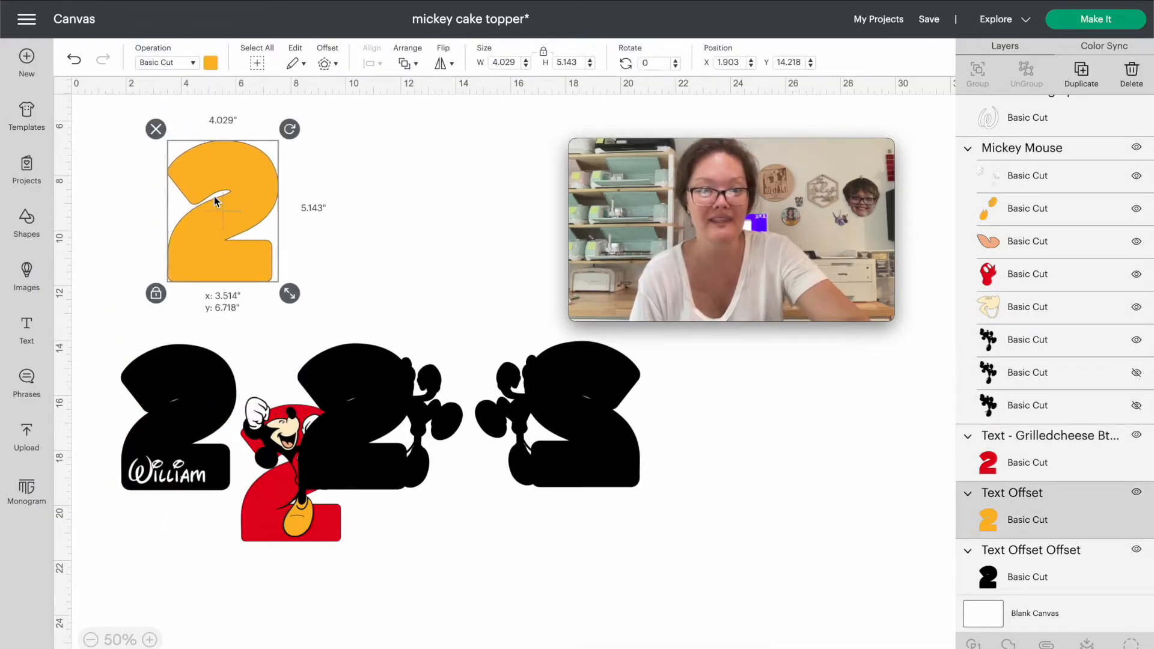
# Check the layer information of the gold offset and the black outer offset.
pyautogui.rightClick(1001, 522)
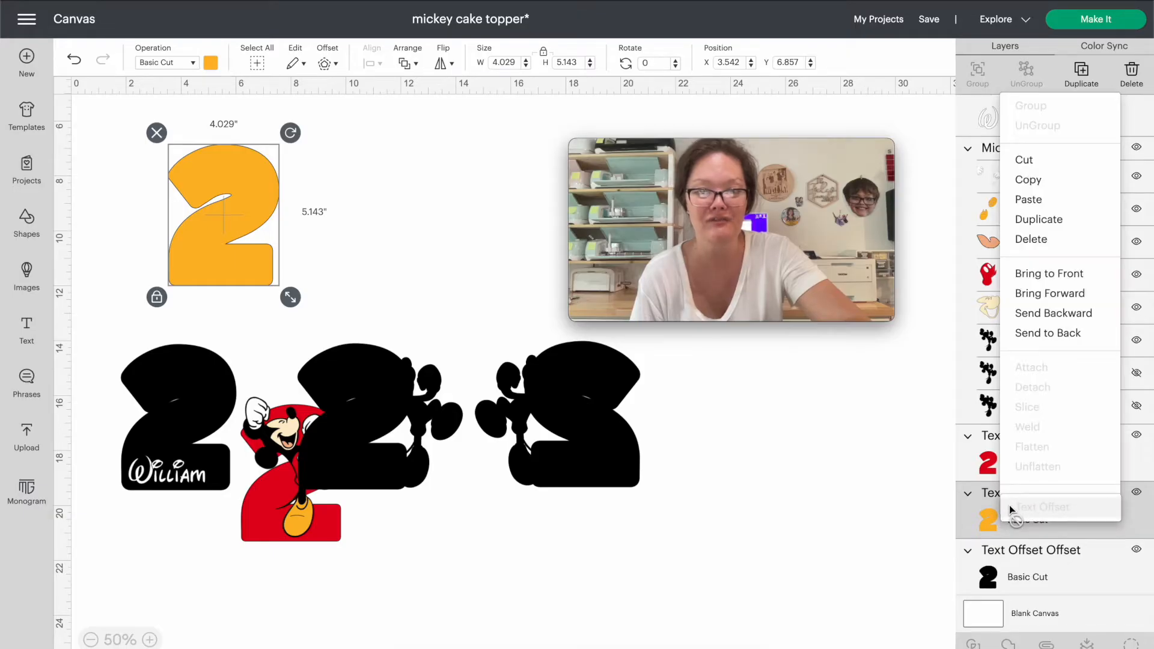
pyautogui.click(987, 525)
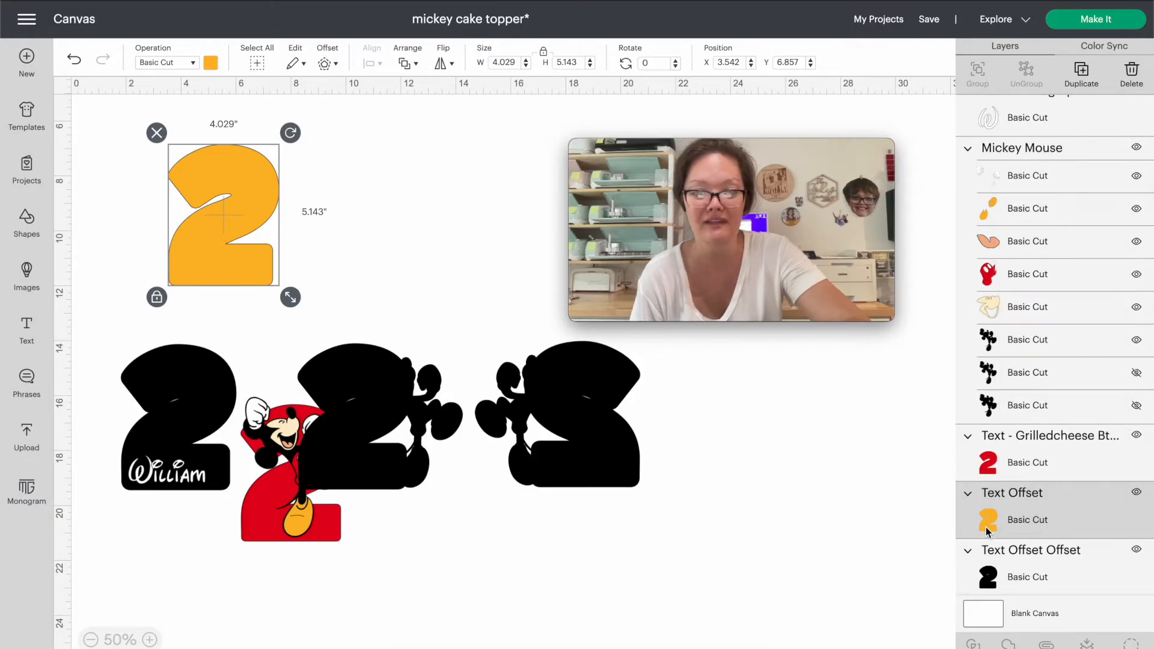
pyautogui.rightClick(990, 580)
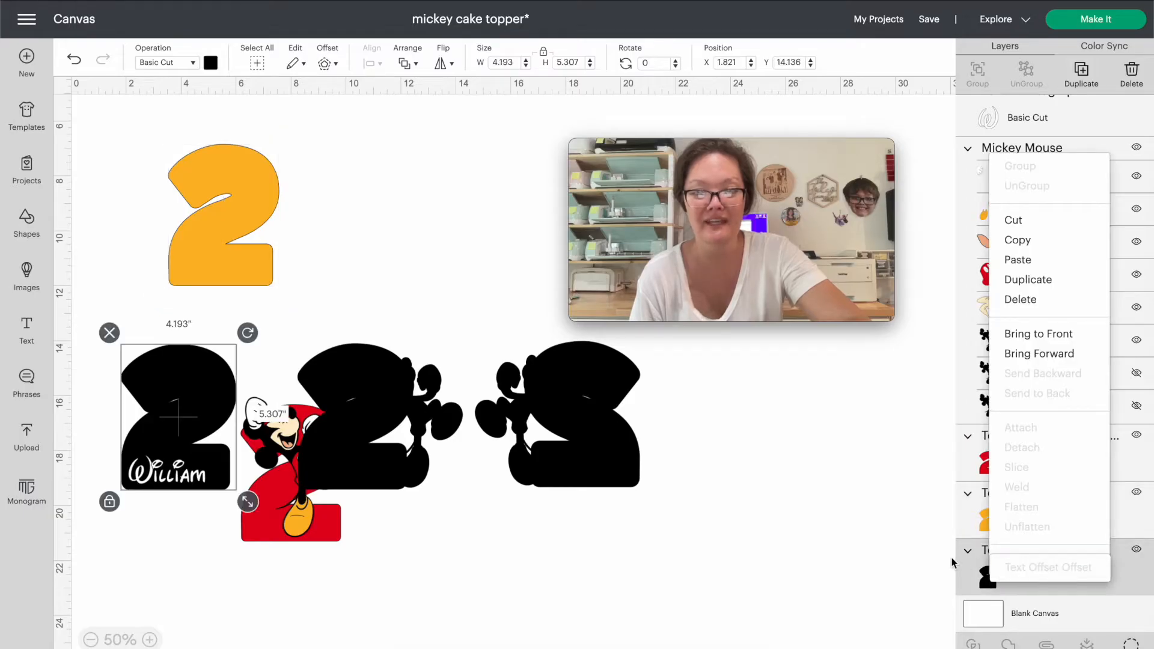
pyautogui.click(952, 561)
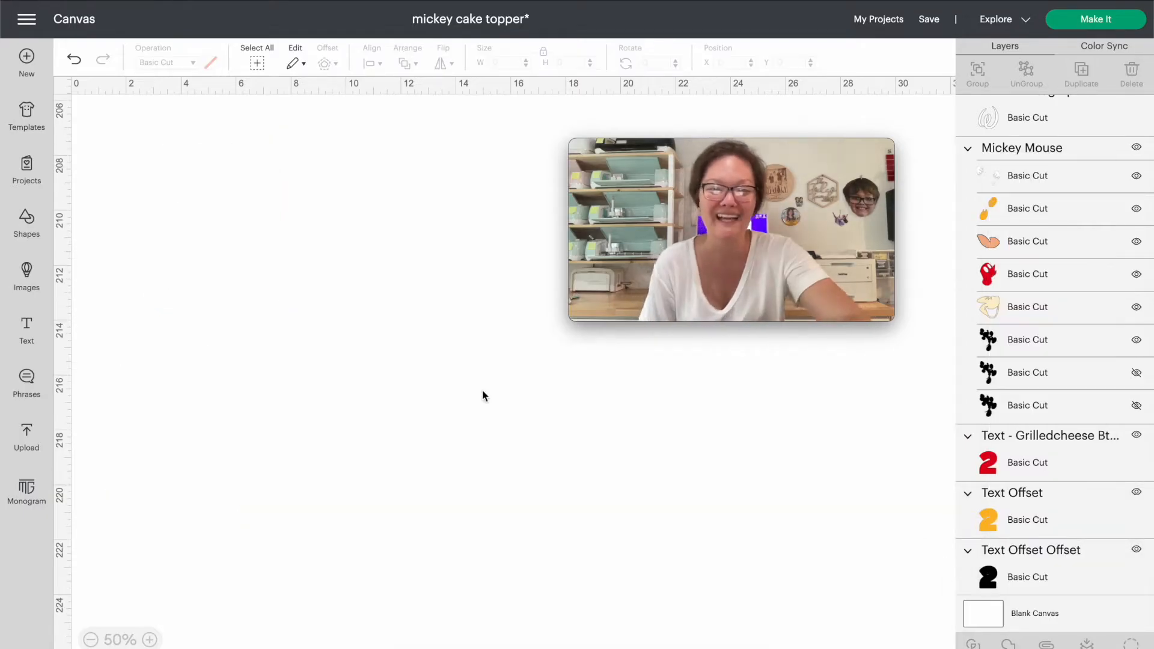
# Undo the moves of the gold offset, the red 2 and the Mickey figure.
pyautogui.moveTo(699, 298)
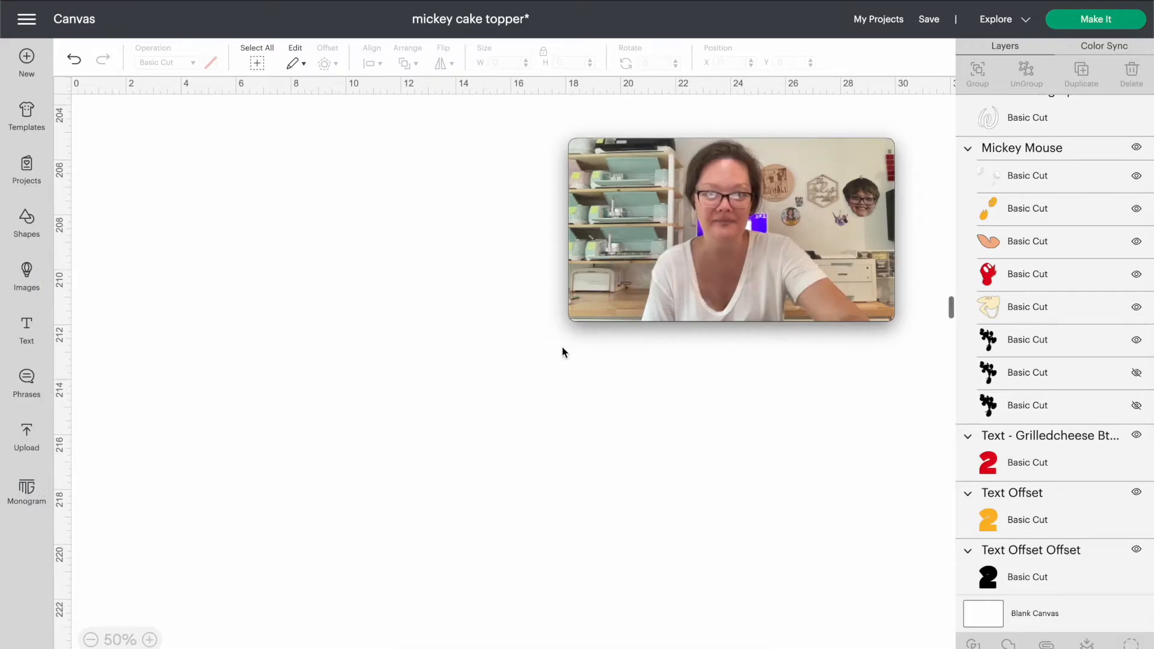
pyautogui.click(1024, 167)
pyautogui.scroll(5, 506, 183)
pyautogui.hscroll(-5, 506, 183)
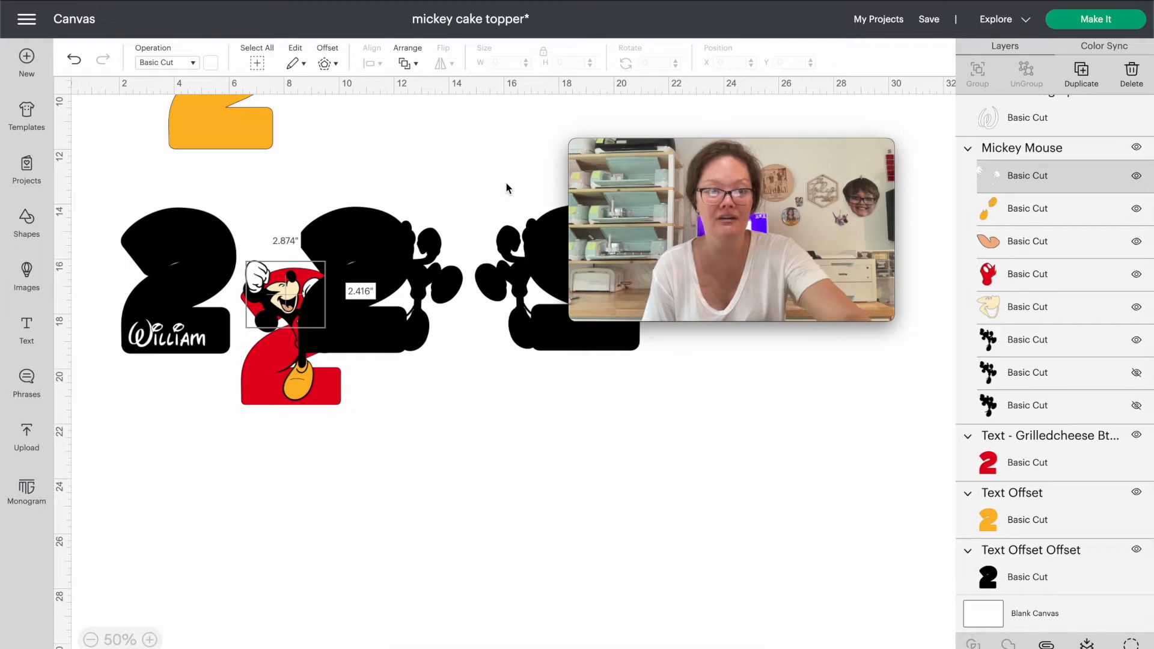
pyautogui.scroll(8, 506, 184)
pyautogui.hotkey('ctrl', 'z')
pyautogui.hotkey('ctrl', 'z')
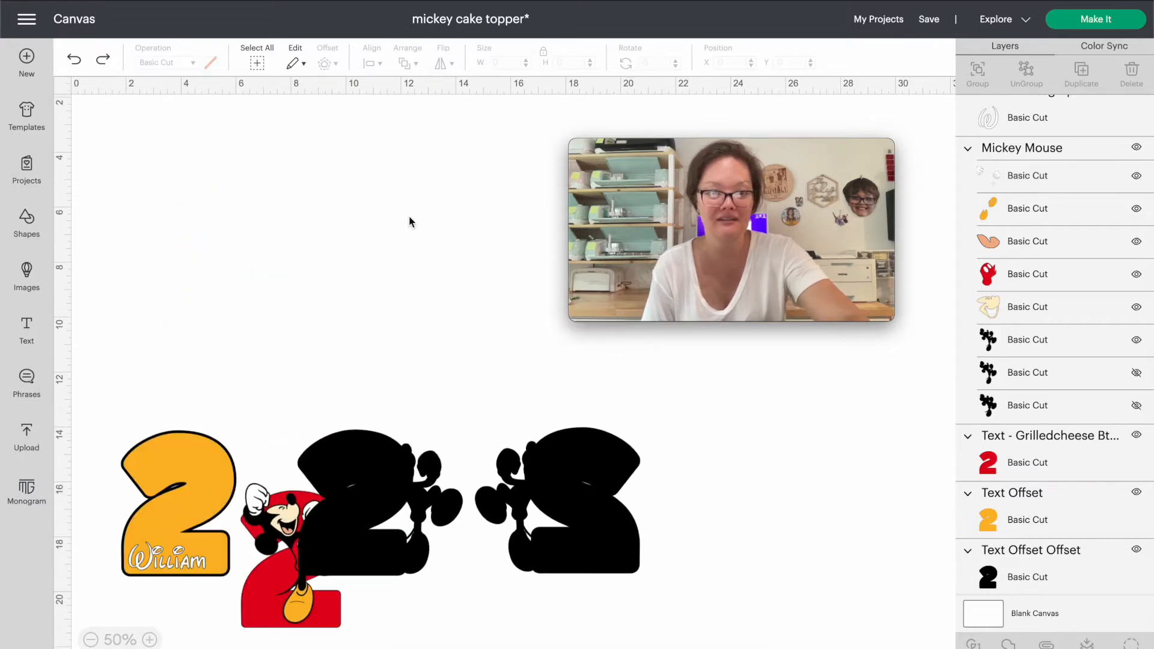
pyautogui.hotkey('ctrl', 'z')
pyautogui.hotkey('ctrl', 'z')
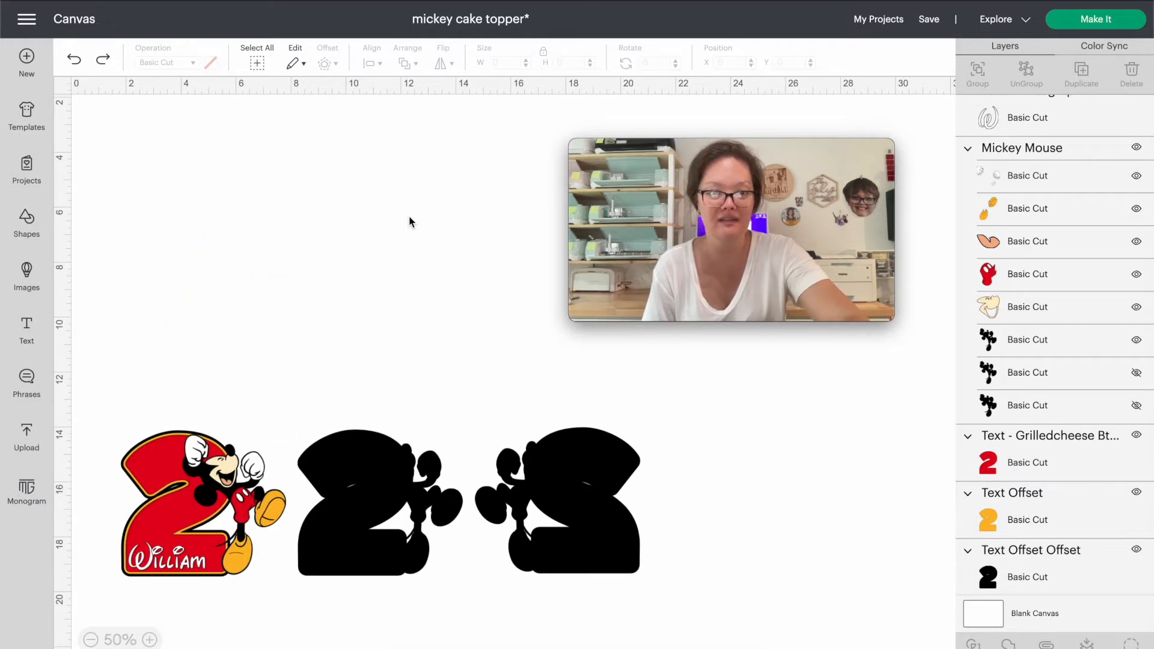
# Move all the artwork further down and across the canvas to about X 5.4, and check the red 2's font.
pyautogui.moveTo(158, 363); pyautogui.dragTo(639, 594)
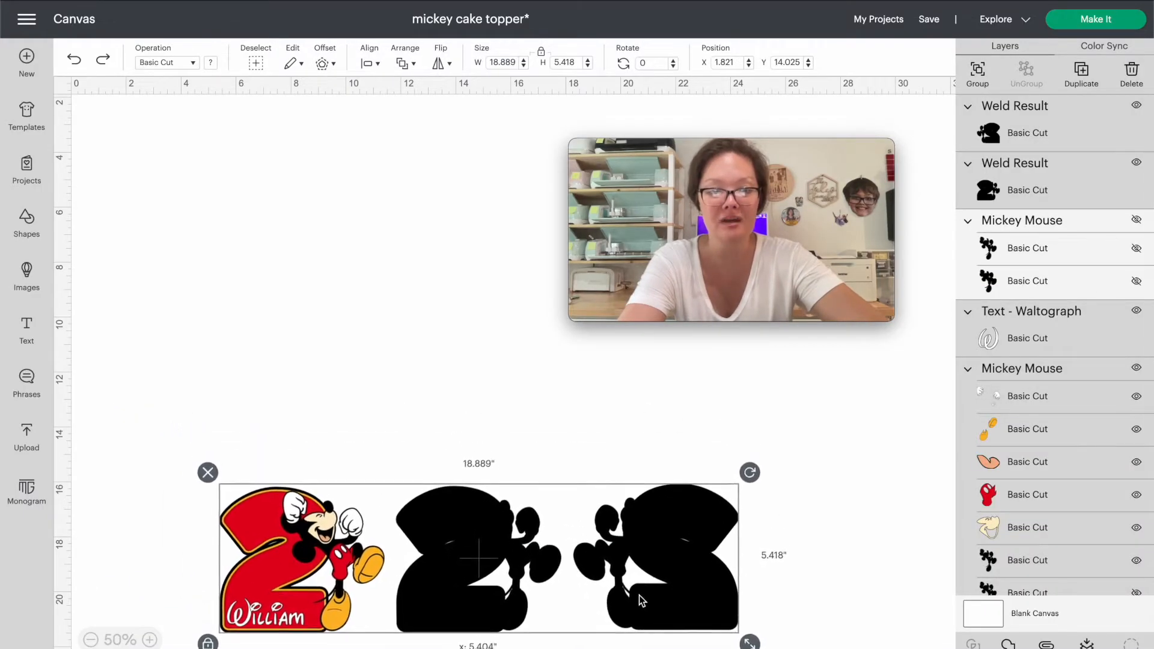
pyautogui.click(412, 413)
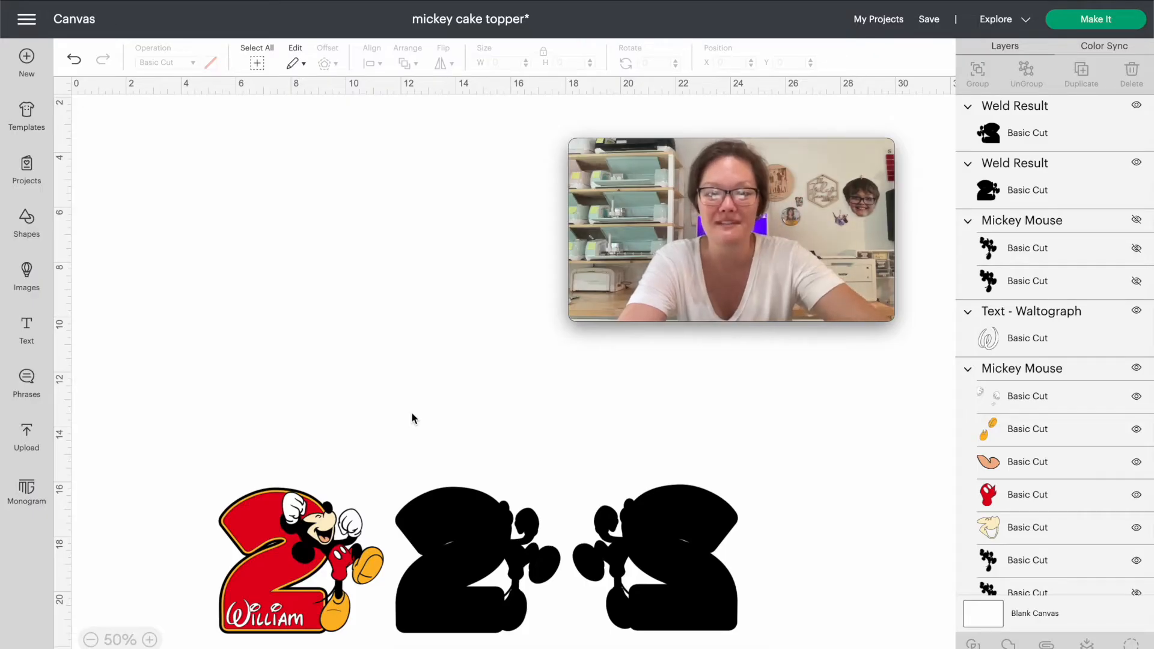
pyautogui.click(236, 521)
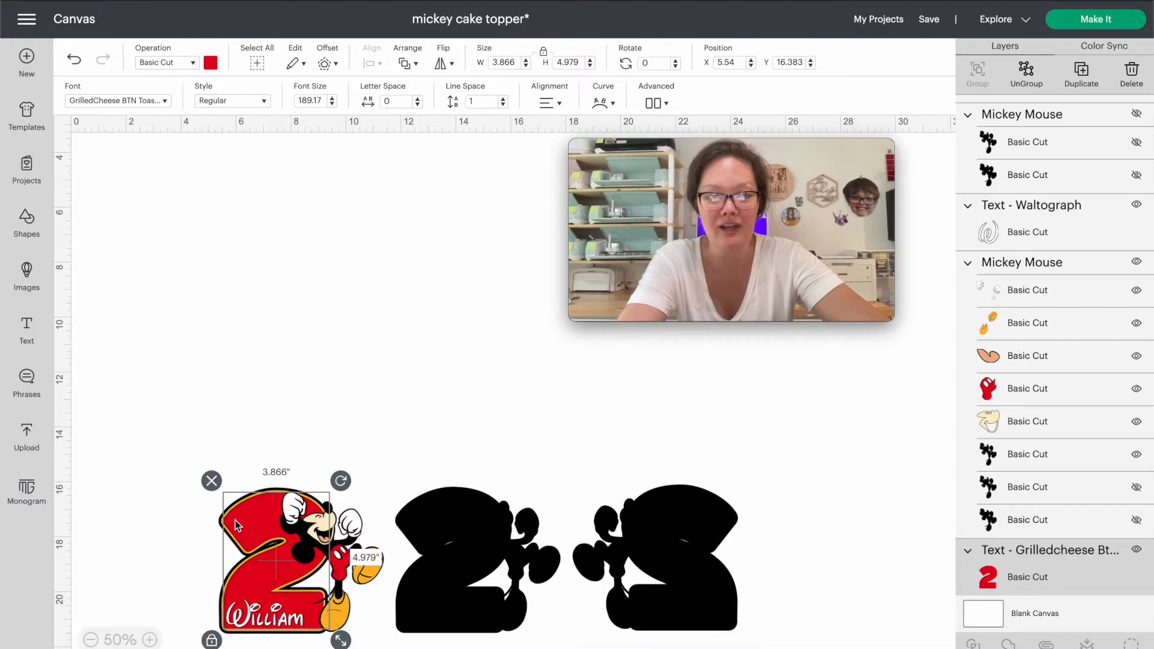
pyautogui.click(141, 409)
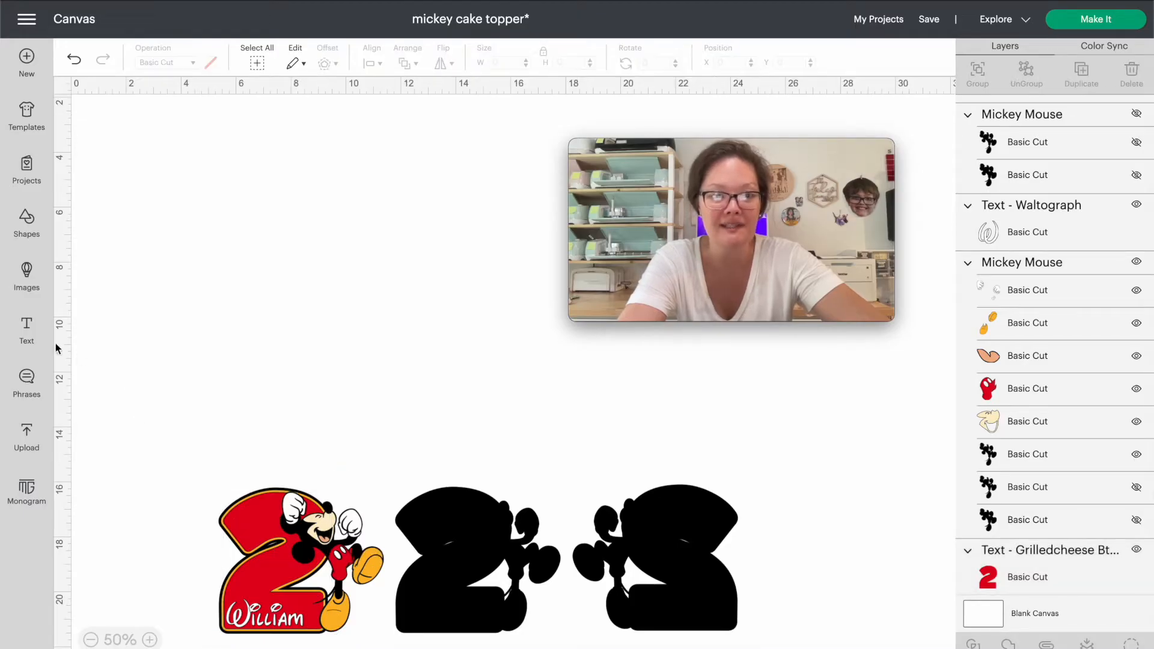
# Add a new text object reading 2 to the empty canvas area above the artwork.
pyautogui.click(26, 330)
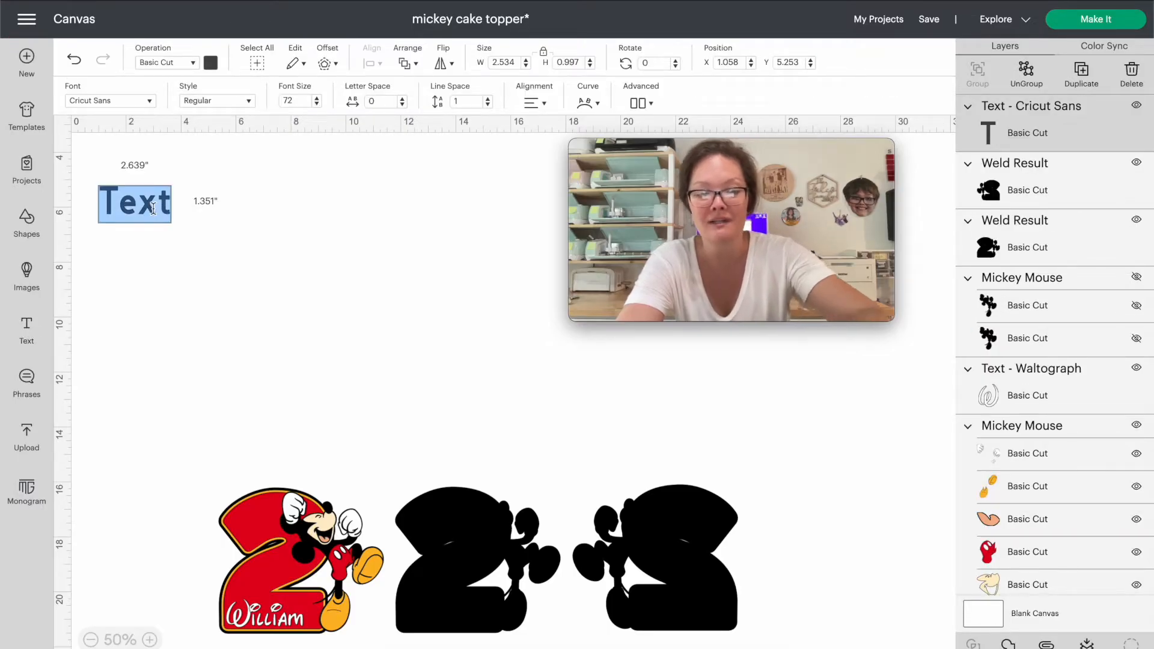
pyautogui.write('2')
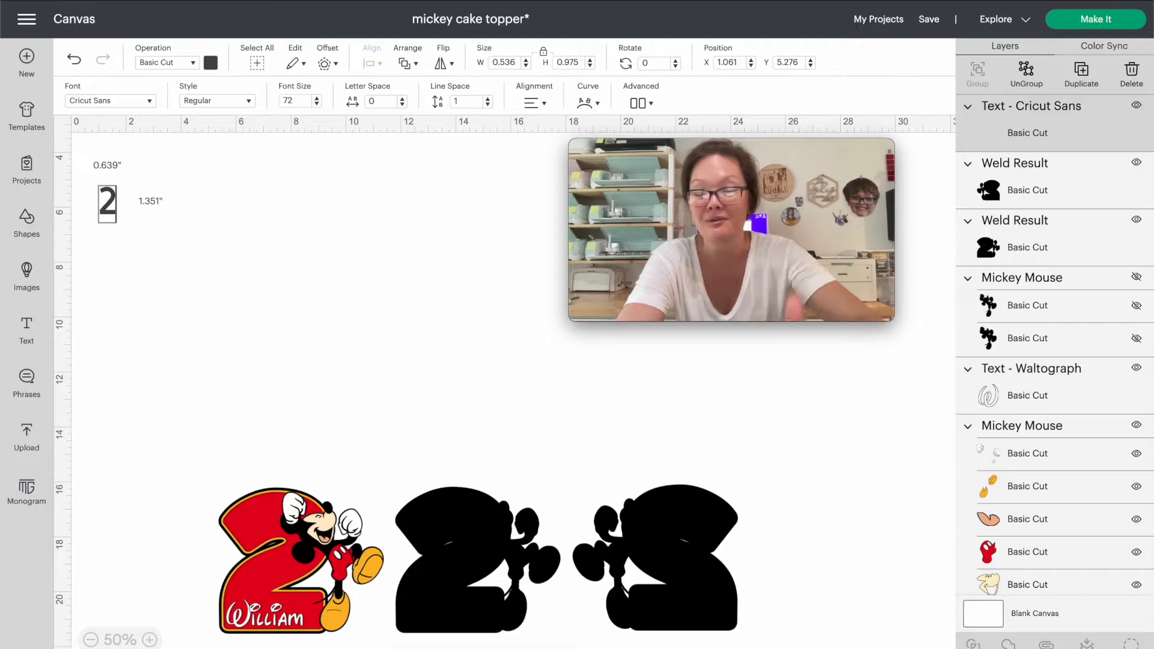
pyautogui.click(183, 223)
# Enlarge the new number 2 to about 3.98 by 7.24 inches and position it above the finished artwork.
pyautogui.click(109, 204)
pyautogui.moveTo(108, 203); pyautogui.dragTo(224, 211)
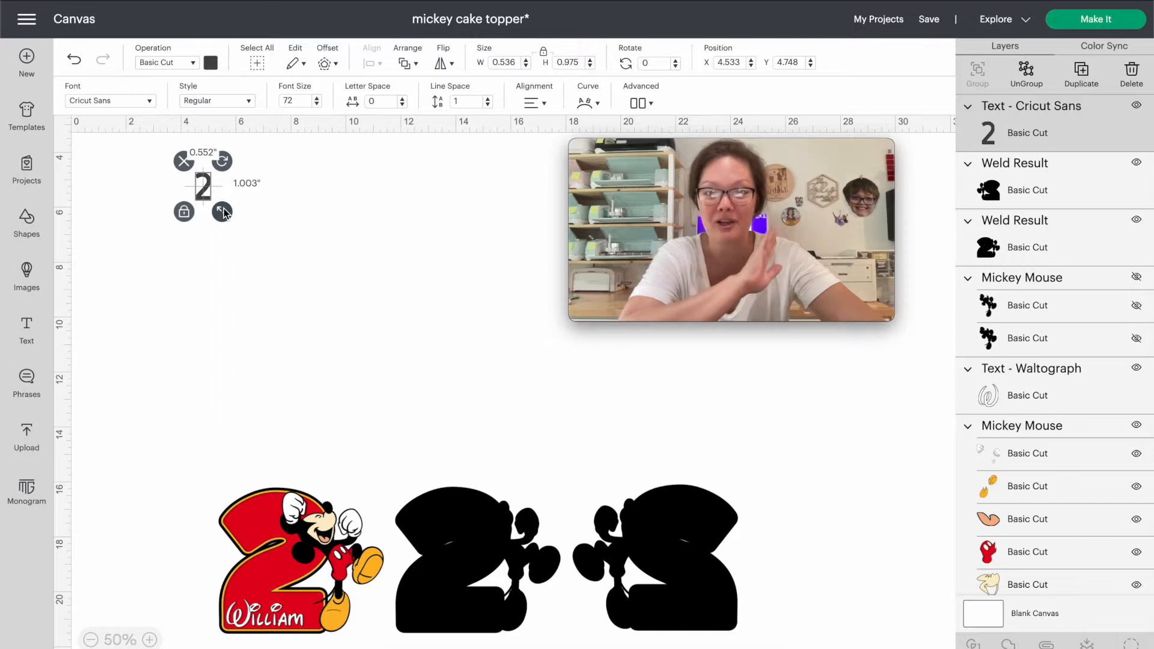
pyautogui.moveTo(222, 211); pyautogui.dragTo(277, 311)
pyautogui.moveTo(201, 266); pyautogui.dragTo(231, 291)
pyautogui.moveTo(308, 341); pyautogui.dragTo(346, 412)
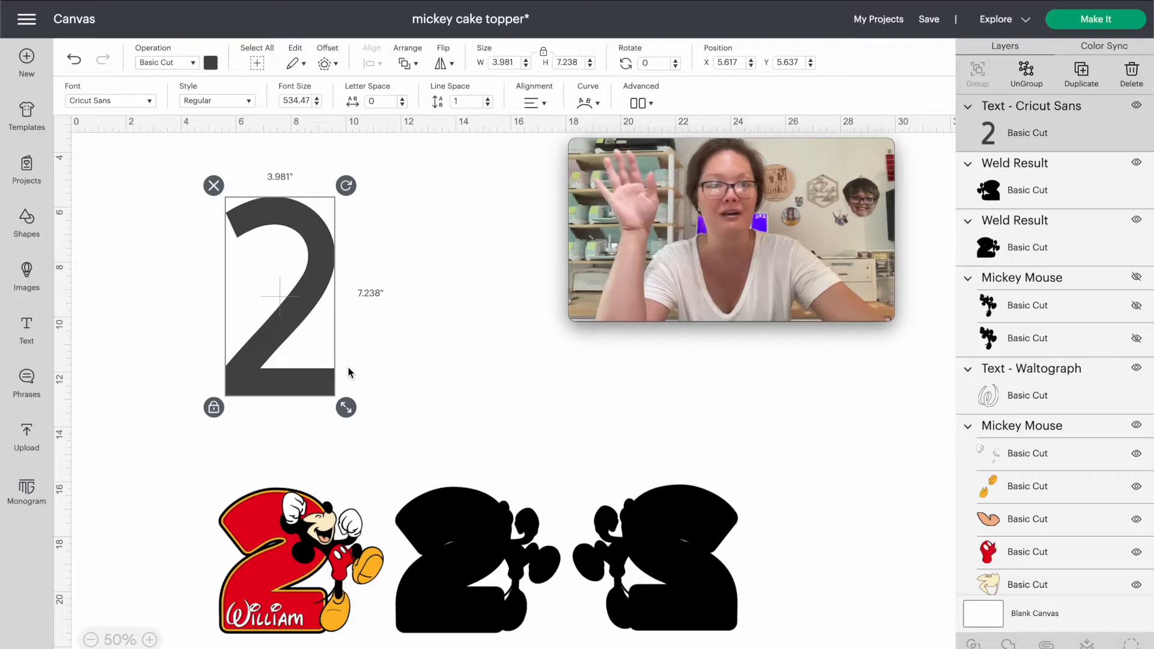
pyautogui.moveTo(257, 387); pyautogui.dragTo(265, 392)
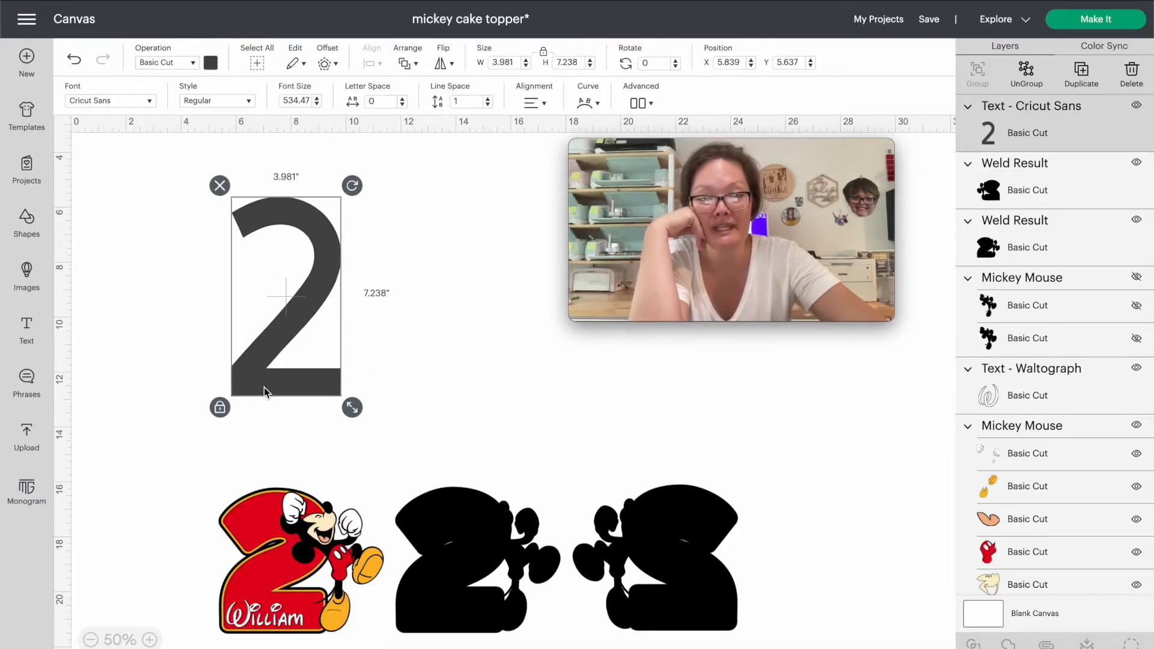
# Search the fonts for grilled and set the new number 2 to GrilledCheese BTN Toasted.
pyautogui.click(92, 107)
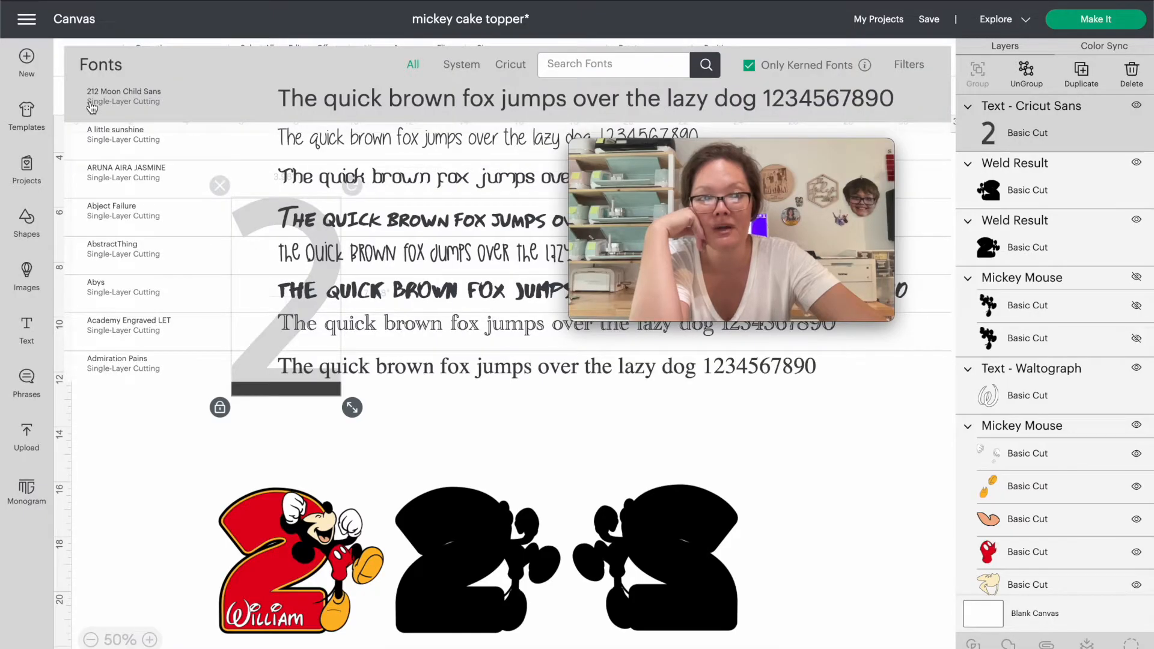
pyautogui.write('grilled')
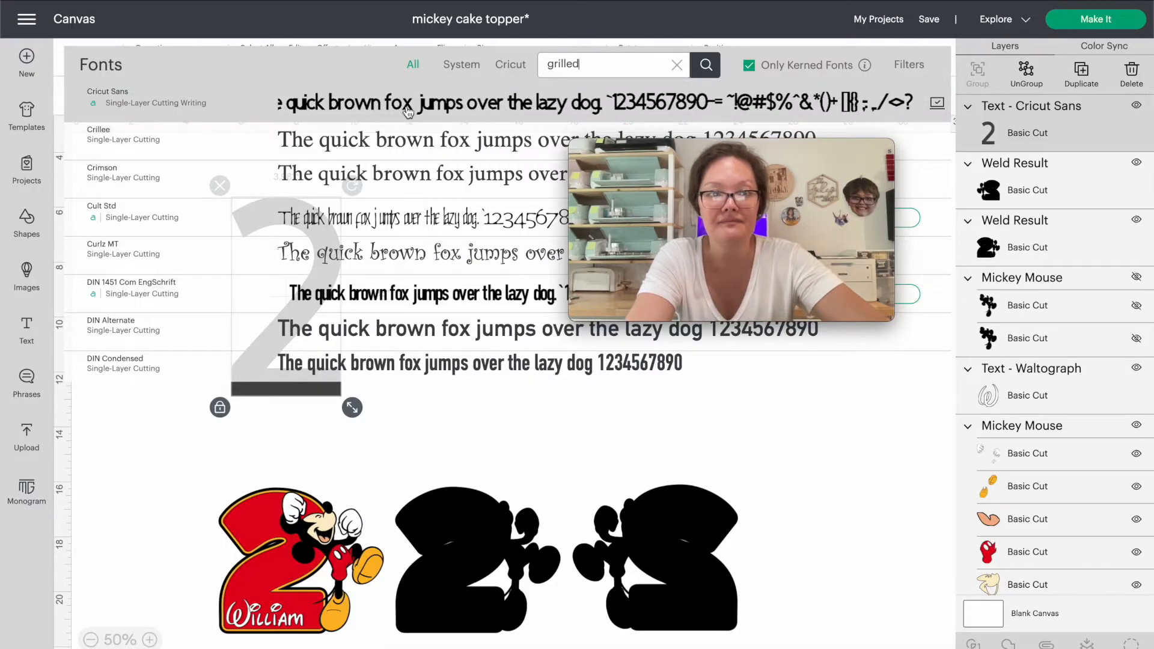
pyautogui.press('Return')
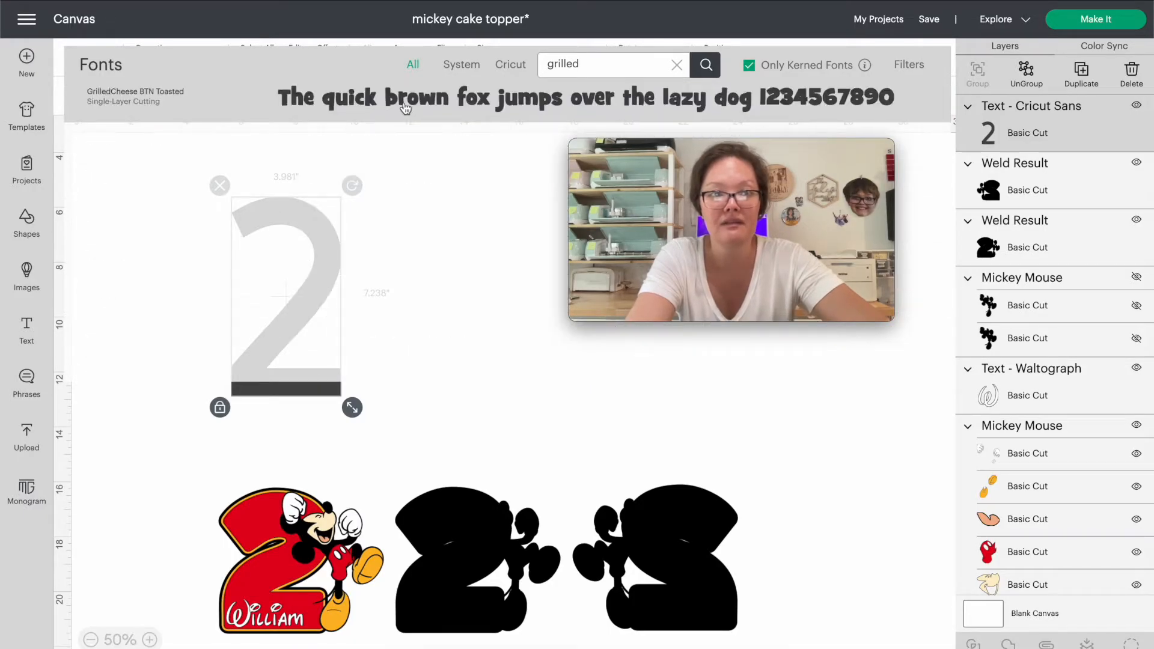
pyautogui.click(405, 108)
# Resize the new number 2 to about 7.67 by 9.87 inches and place it above the finished artwork at about X 4.9, Y 4.9.
pyautogui.moveTo(367, 273); pyautogui.dragTo(366, 444)
pyautogui.moveTo(539, 572); pyautogui.dragTo(413, 453)
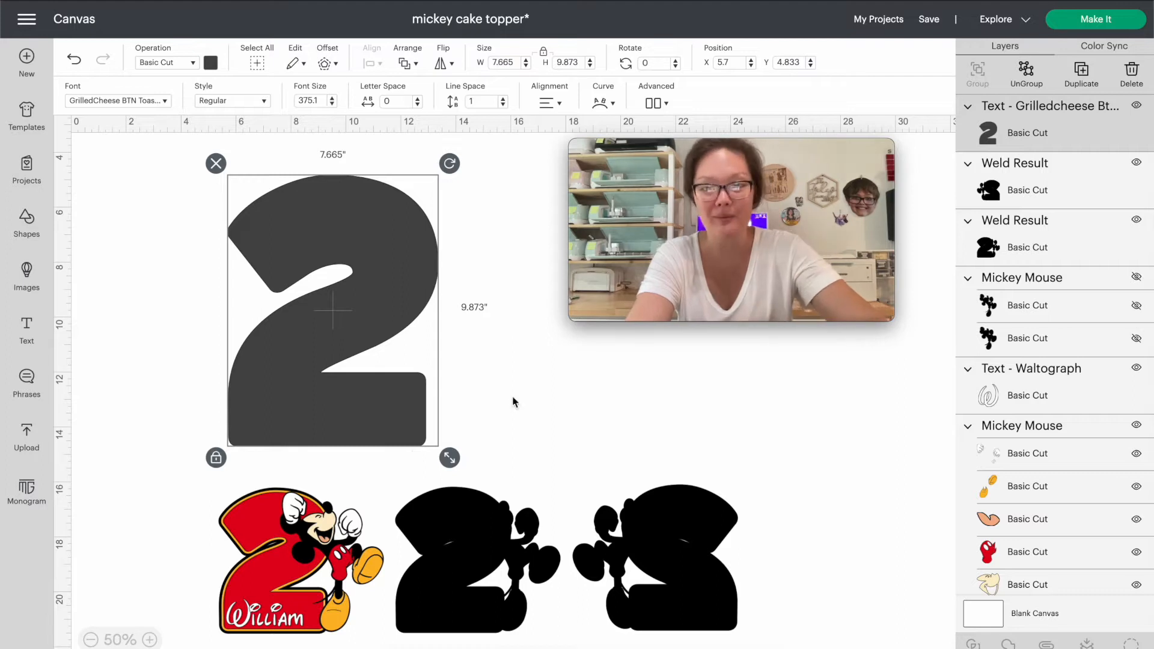
pyautogui.moveTo(629, 147); pyautogui.dragTo(684, 155)
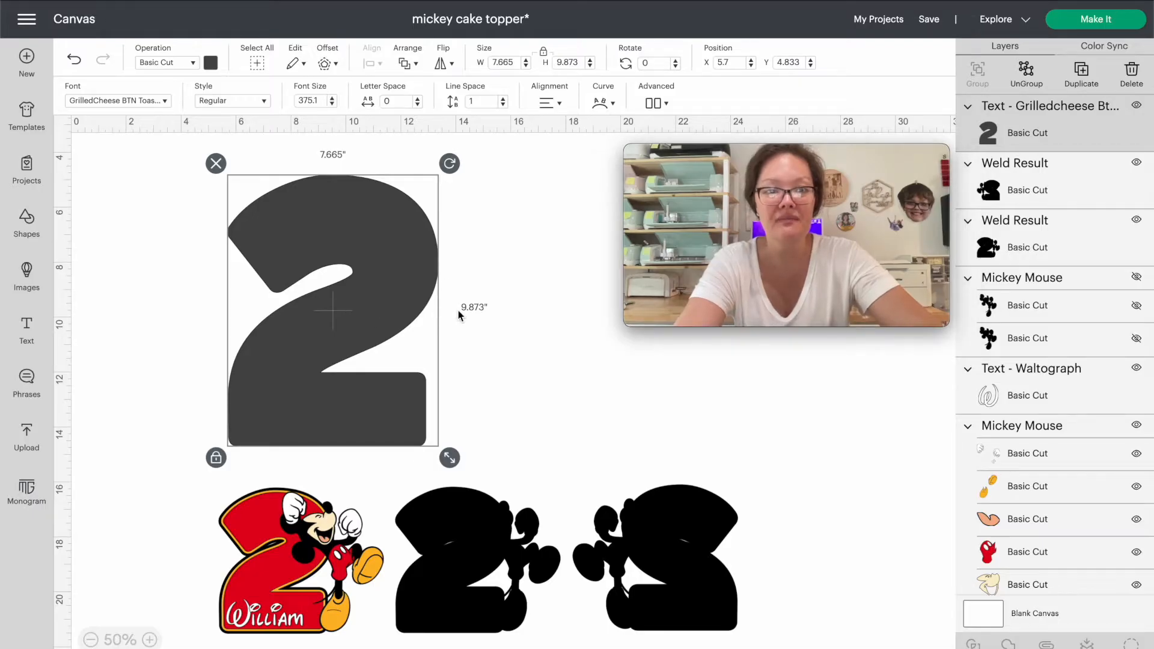
pyautogui.moveTo(420, 303); pyautogui.dragTo(387, 312)
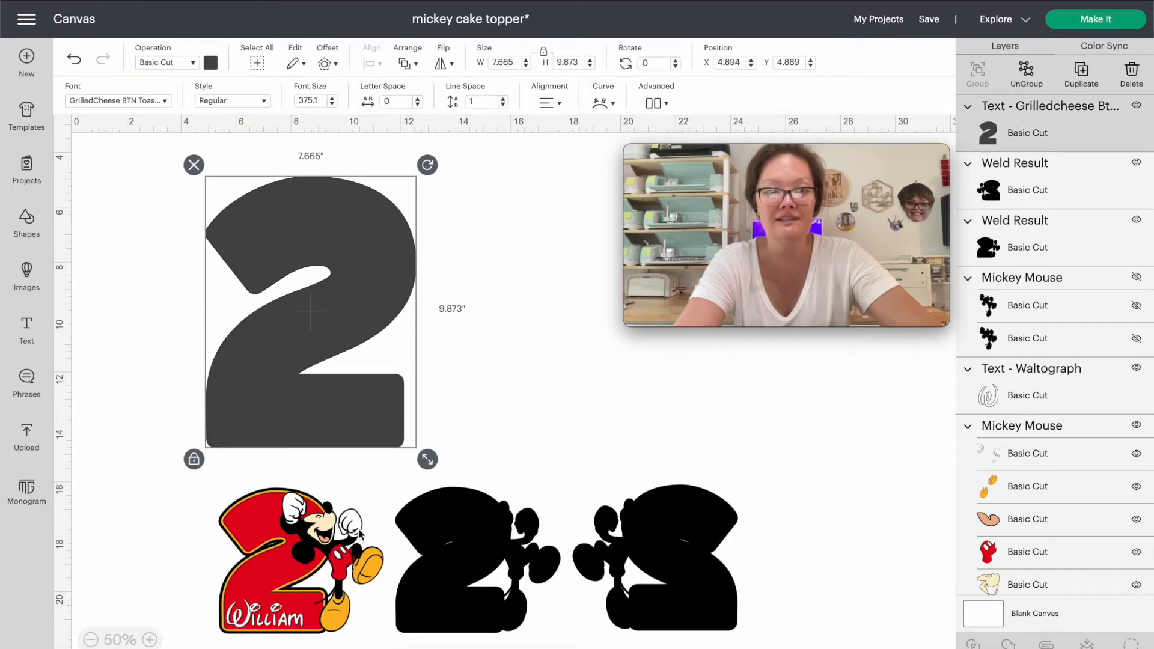
# Search the image library for mickey.
pyautogui.click(356, 541)
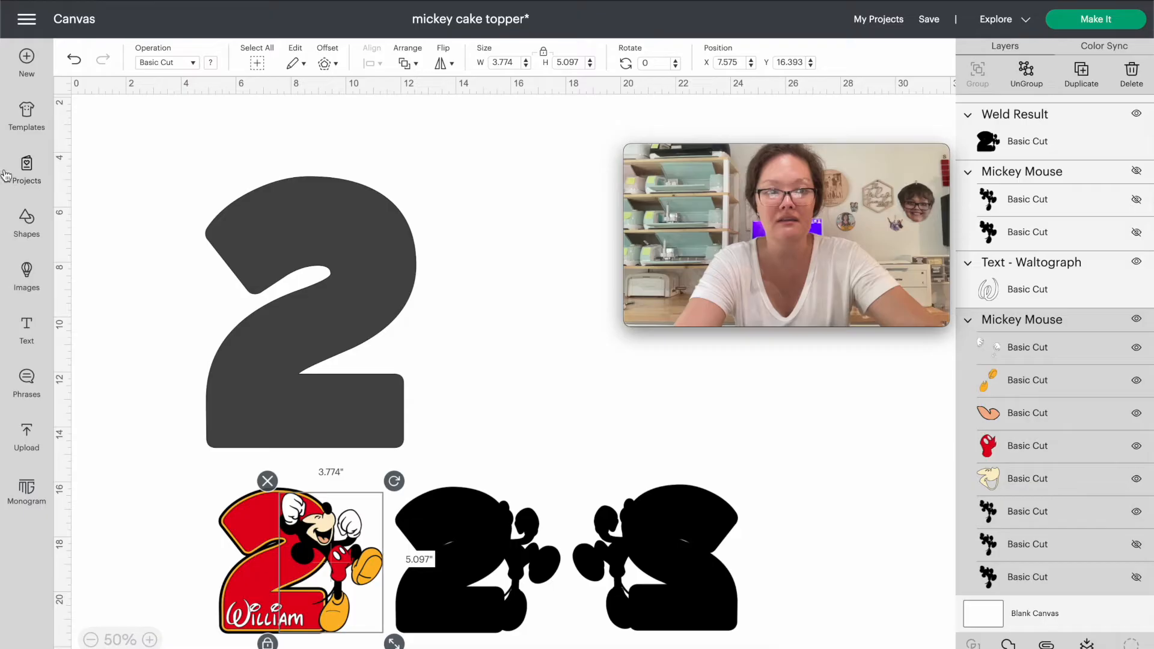
pyautogui.click(27, 269)
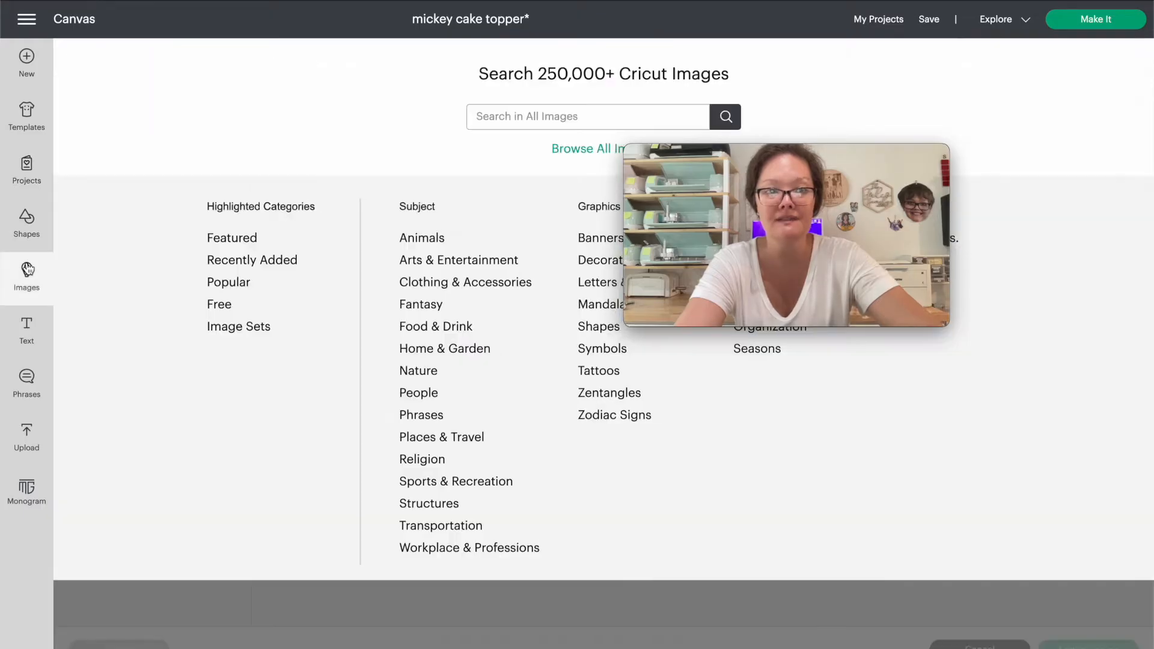
pyautogui.click(483, 117)
pyautogui.write('mickey')
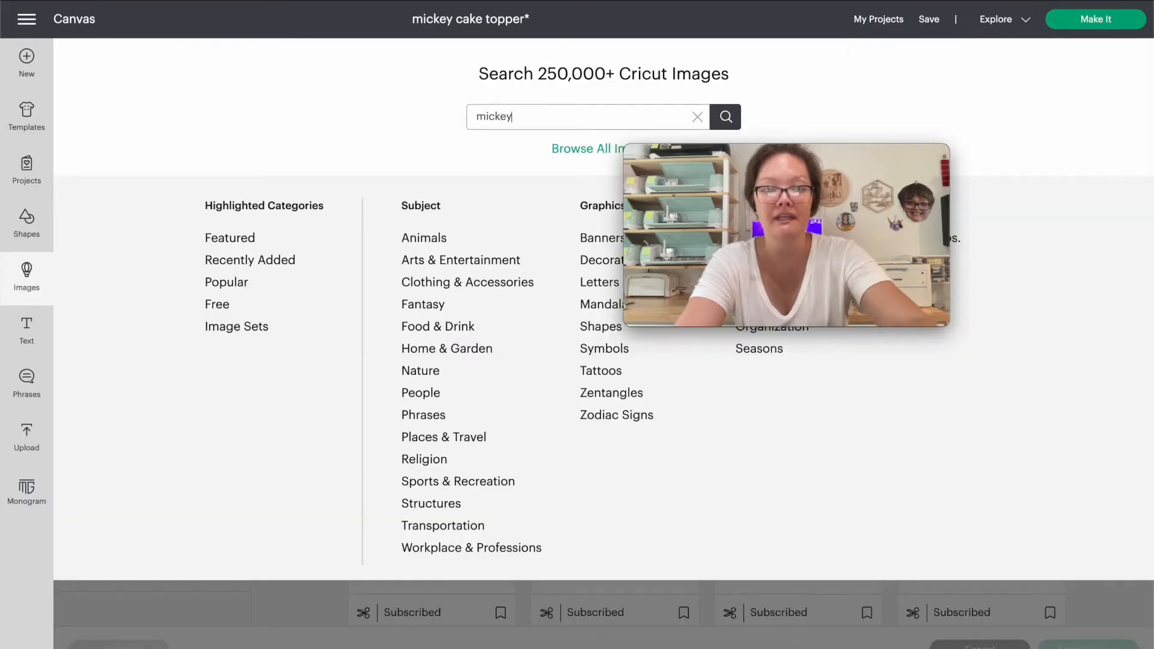
pyautogui.press('Return')
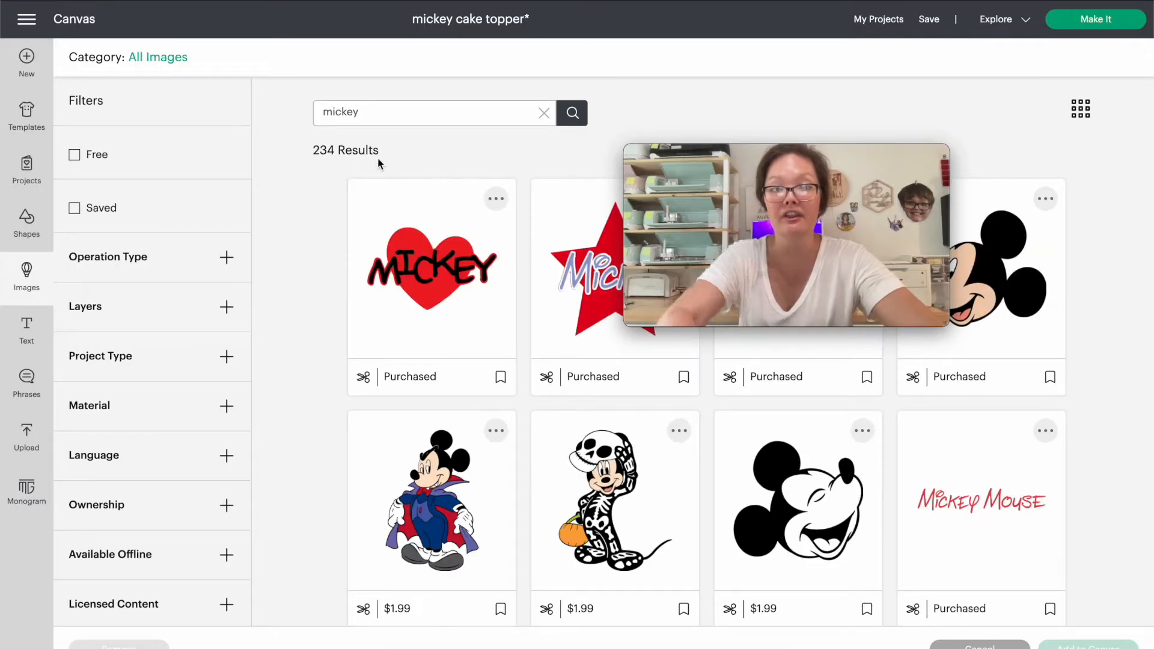
pyautogui.moveTo(675, 215)
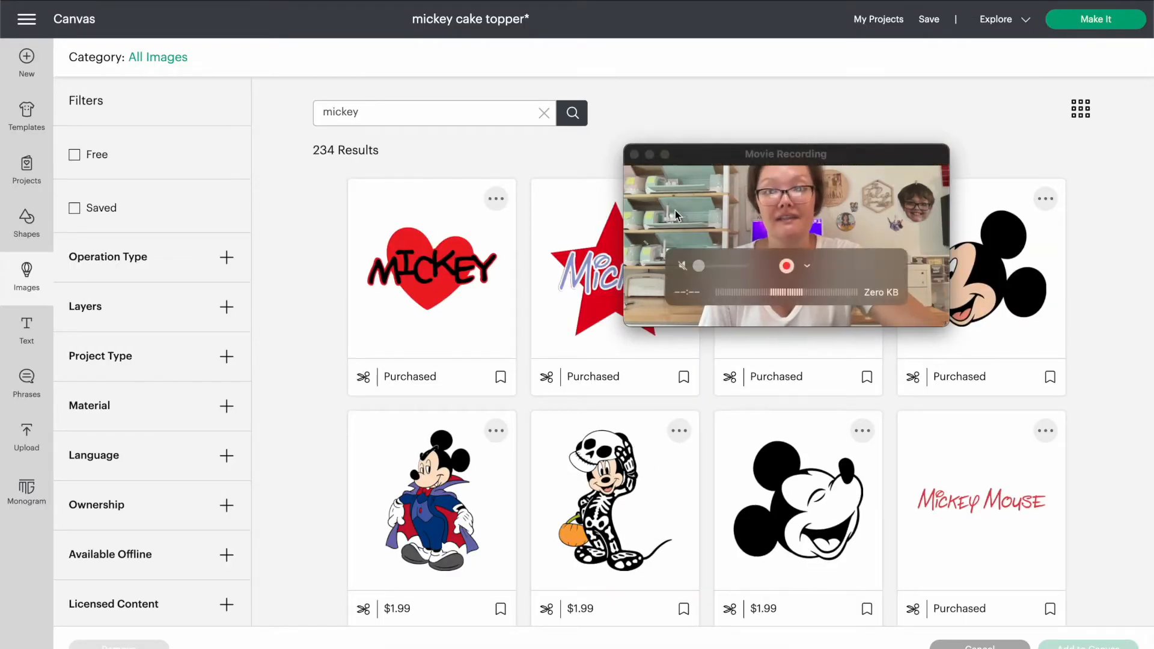
pyautogui.moveTo(697, 157); pyautogui.dragTo(723, 42)
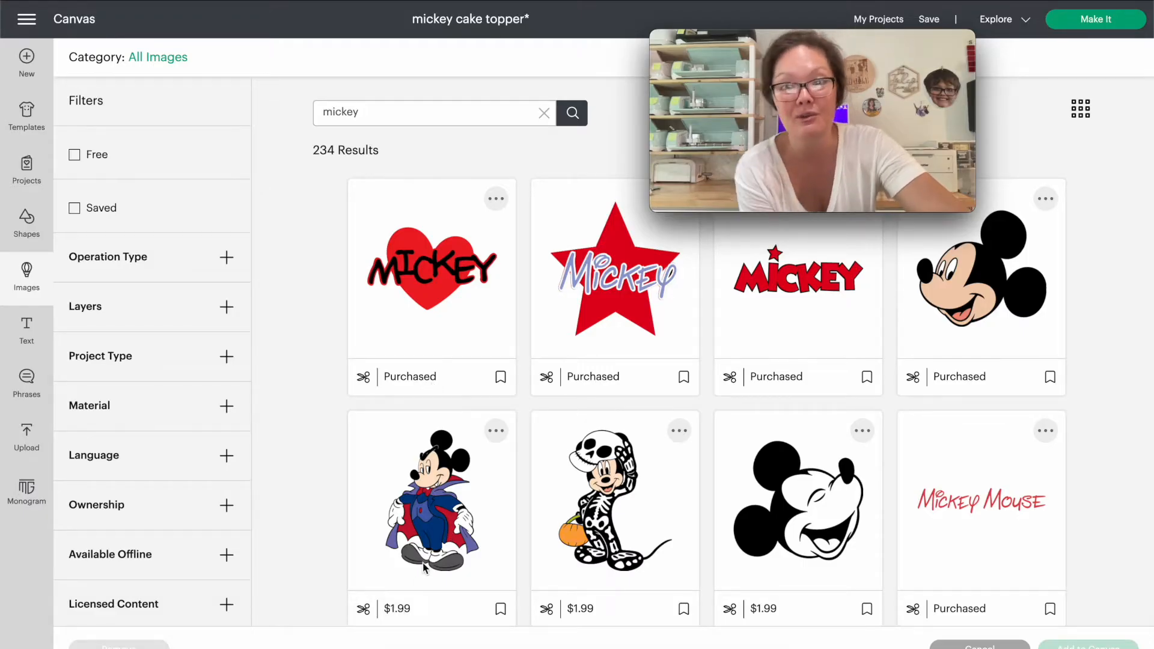
# Add the Mickey Mouse image with both fists raised and one foot kicked up, and move it to about X 20.4, Y 7.7.
pyautogui.scroll(-3, 423, 567)
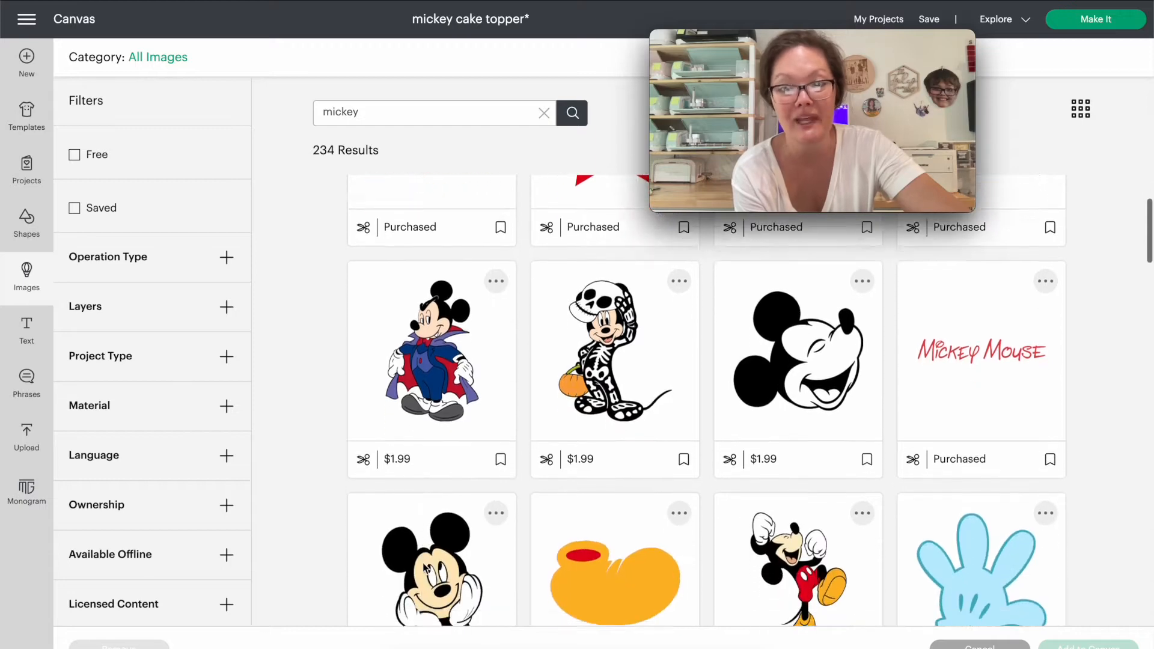
pyautogui.scroll(-2, 423, 563)
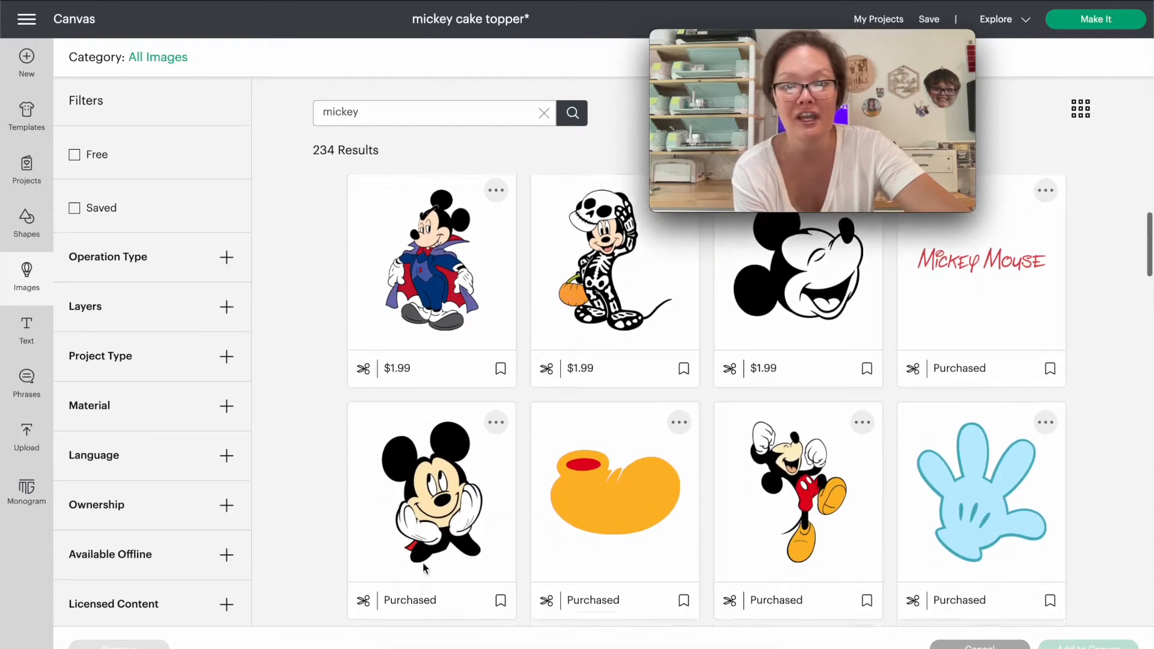
pyautogui.scroll(-1, 423, 562)
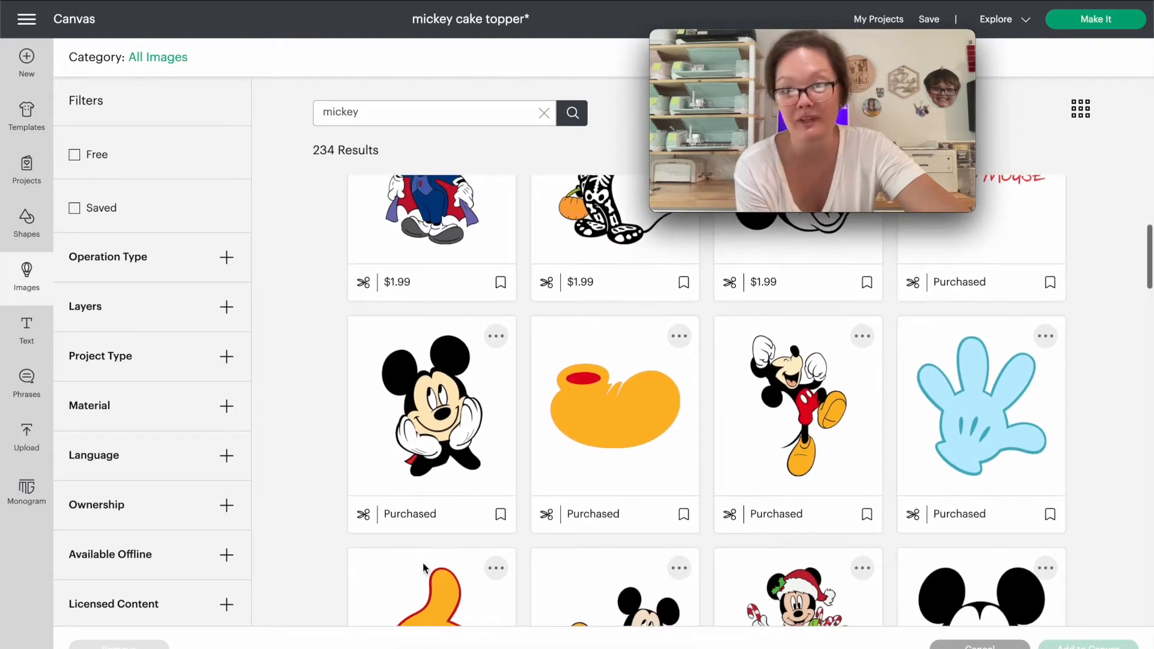
pyautogui.click(784, 402)
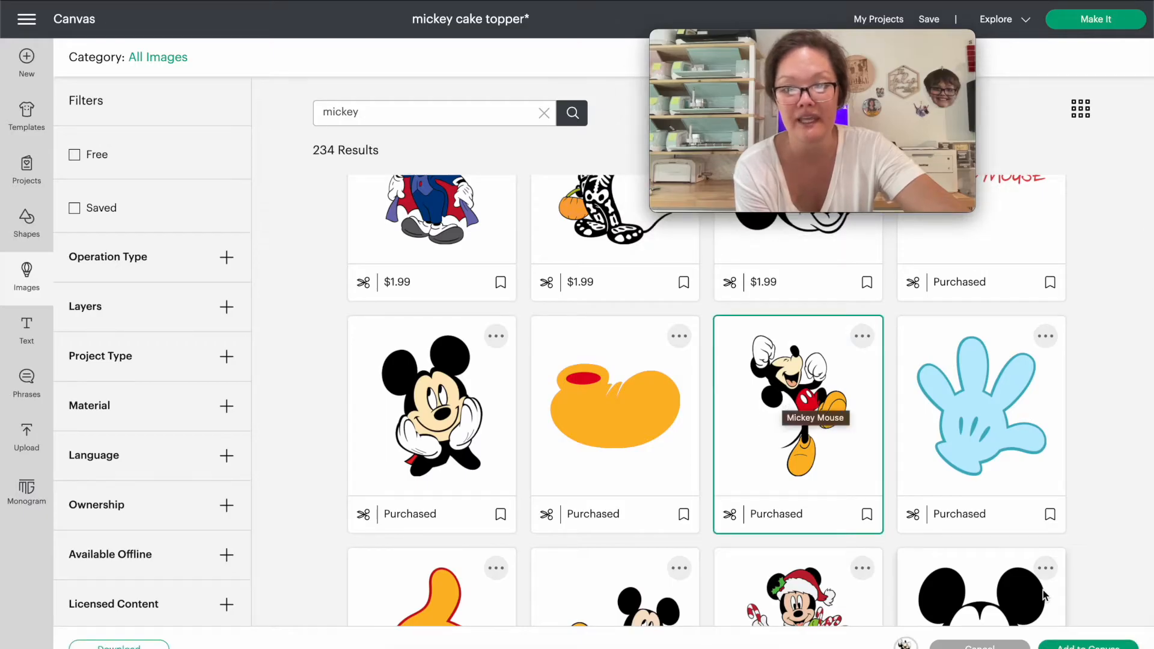
pyautogui.click(1087, 647)
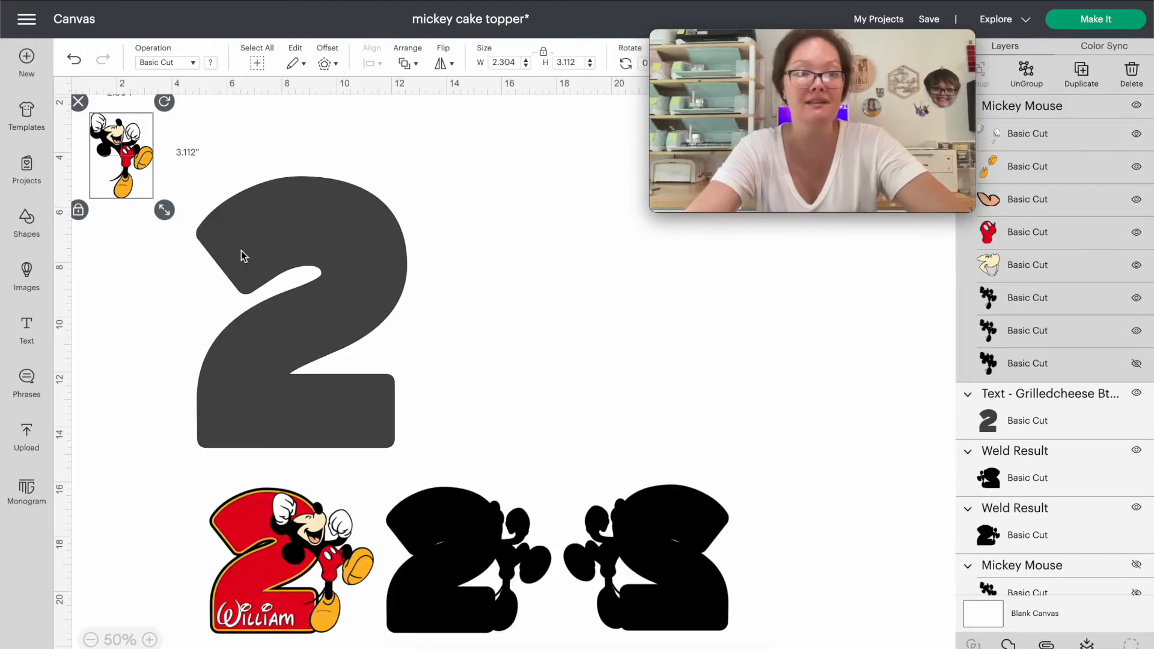
pyautogui.moveTo(129, 190); pyautogui.dragTo(663, 332)
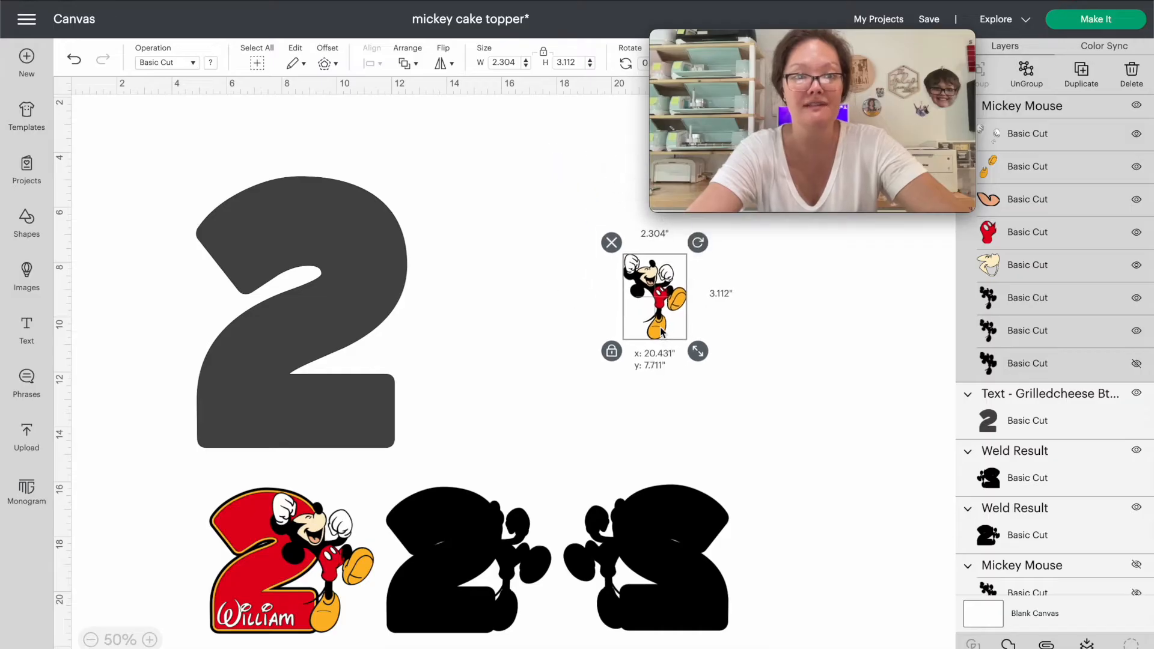
# Move the finished topper's red 2 and gold offset aside to expose the layers beneath, and put them back in place.
pyautogui.click(241, 514)
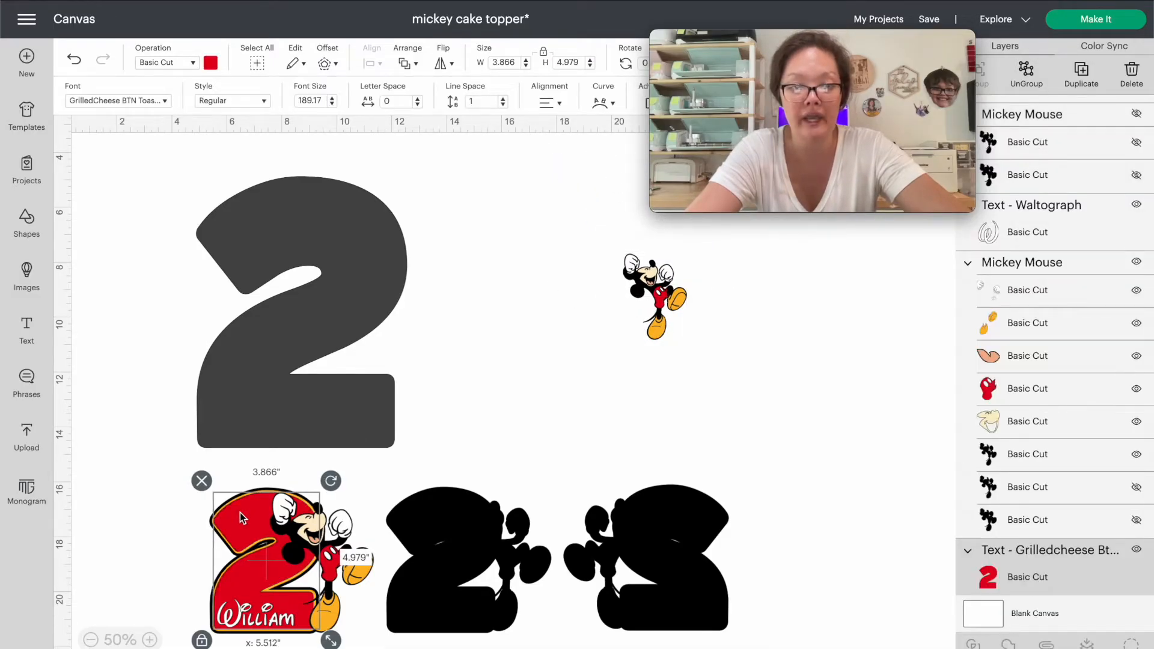
pyautogui.moveTo(240, 512); pyautogui.dragTo(171, 514)
pyautogui.click(266, 521)
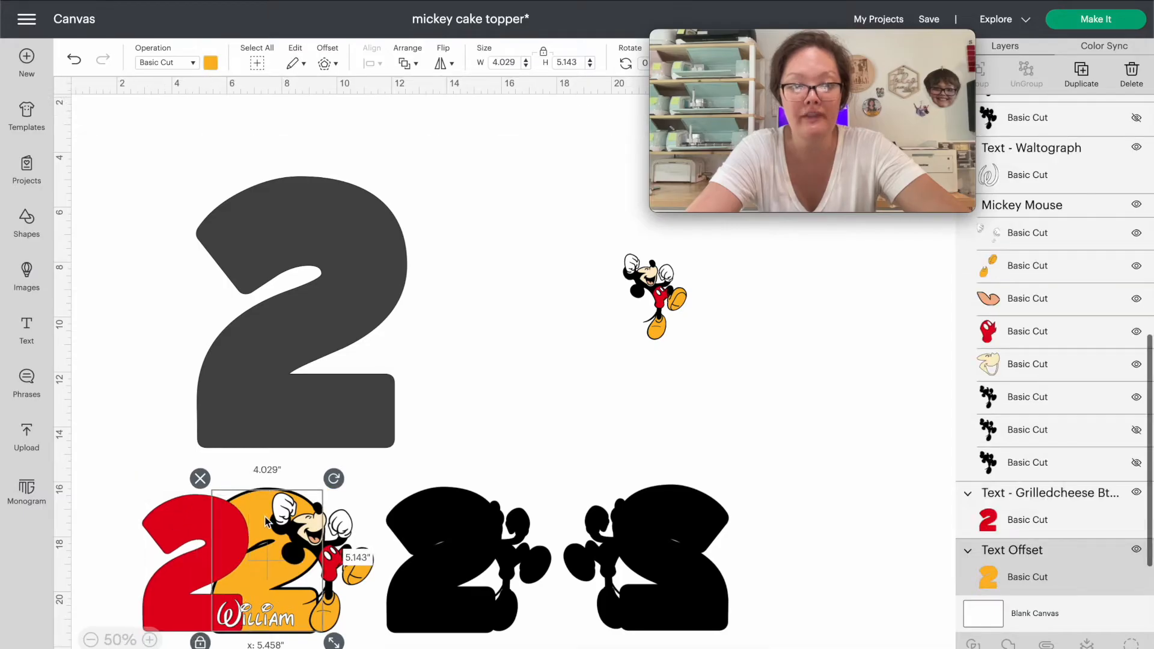
pyautogui.moveTo(267, 520); pyautogui.dragTo(238, 525)
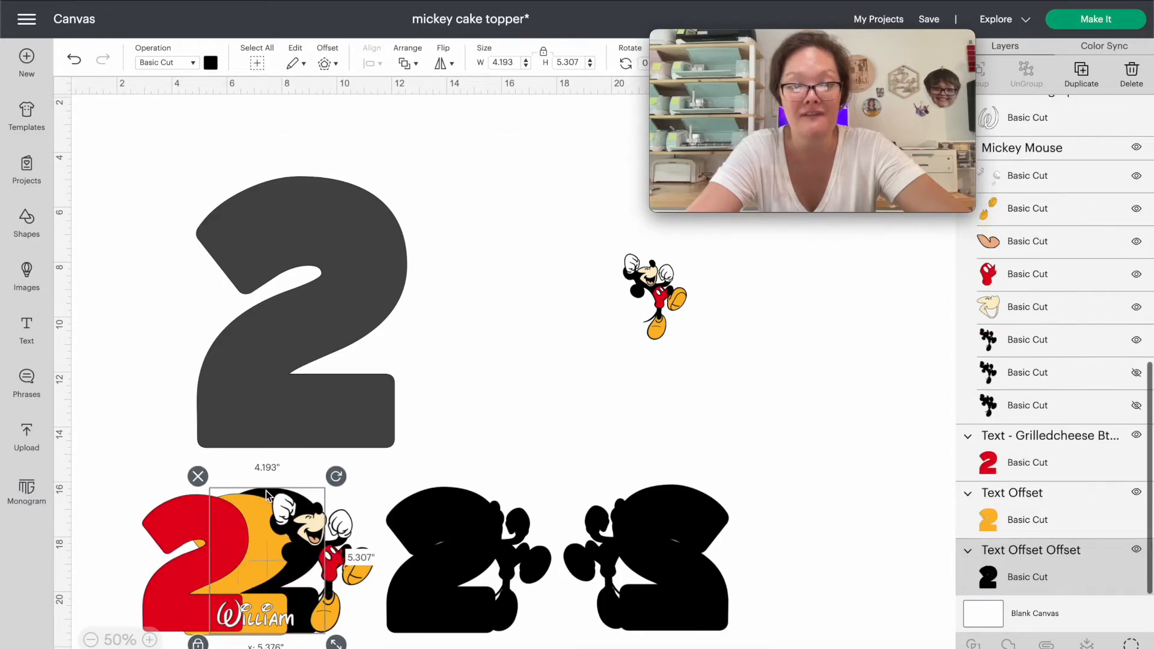
pyautogui.click(255, 508)
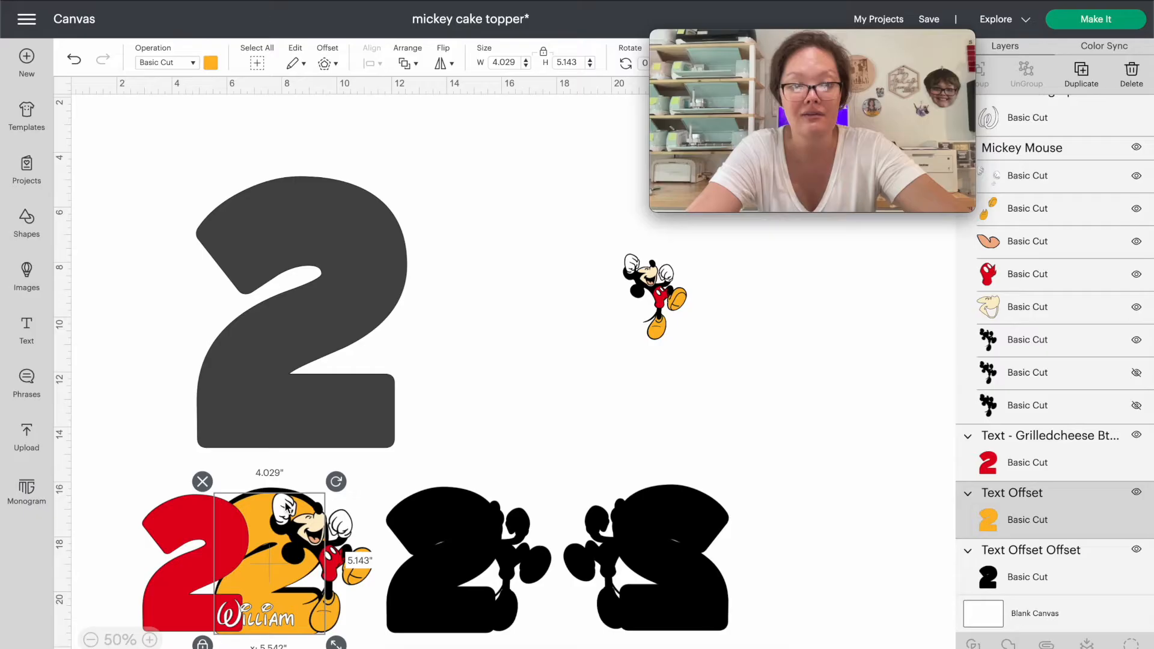
pyautogui.moveTo(193, 521); pyautogui.dragTo(269, 521)
# Move the large grey 2 to about X 5.9, Y 4.8 and colour it the same red as the finished topper's 2.
pyautogui.moveTo(276, 296); pyautogui.dragTo(304, 293)
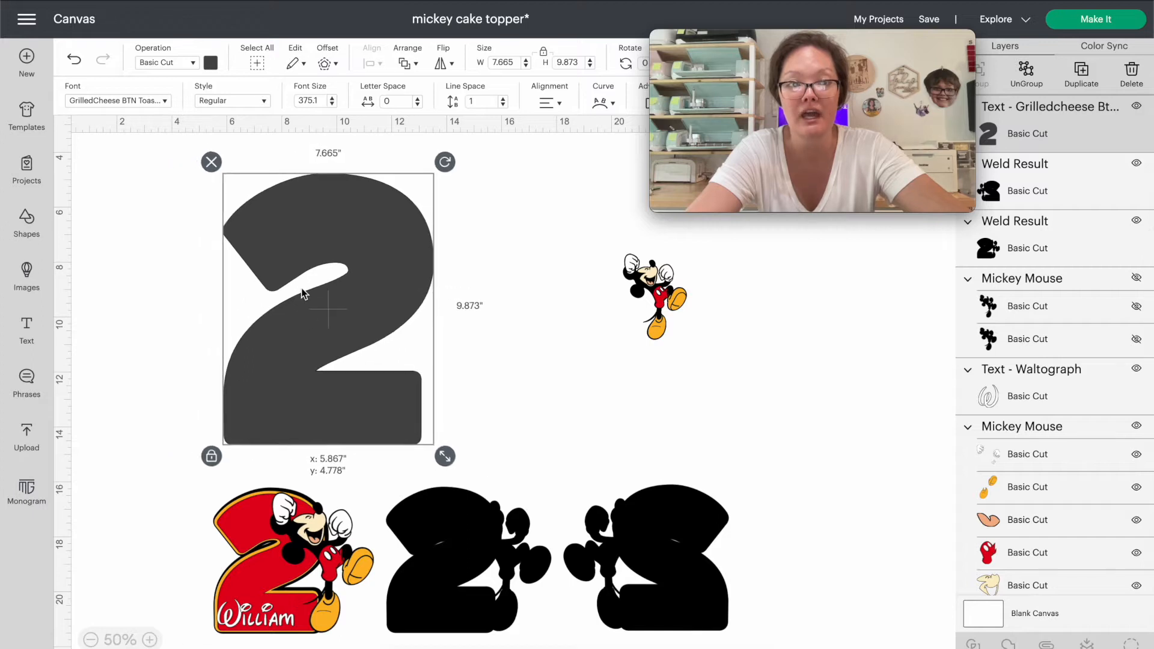
pyautogui.click(211, 62)
pyautogui.click(265, 127)
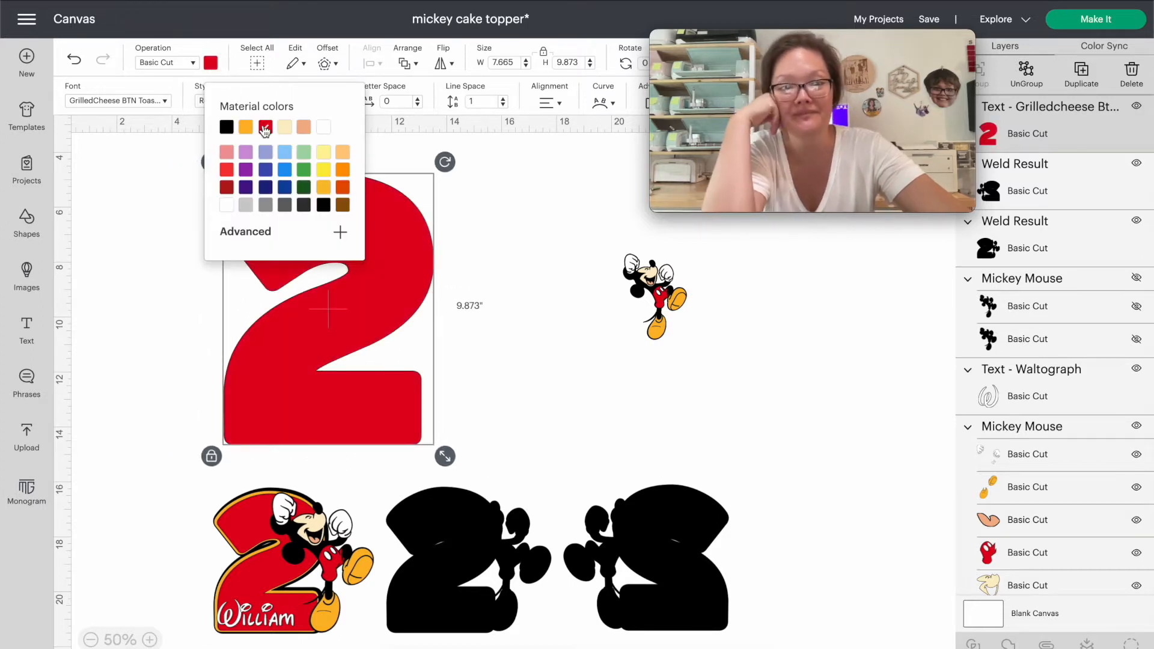
pyautogui.click(182, 281)
# Create a 0.153 in offset with rounded corners around the large red 2 and colour the offset golden yellow.
pyautogui.click(343, 299)
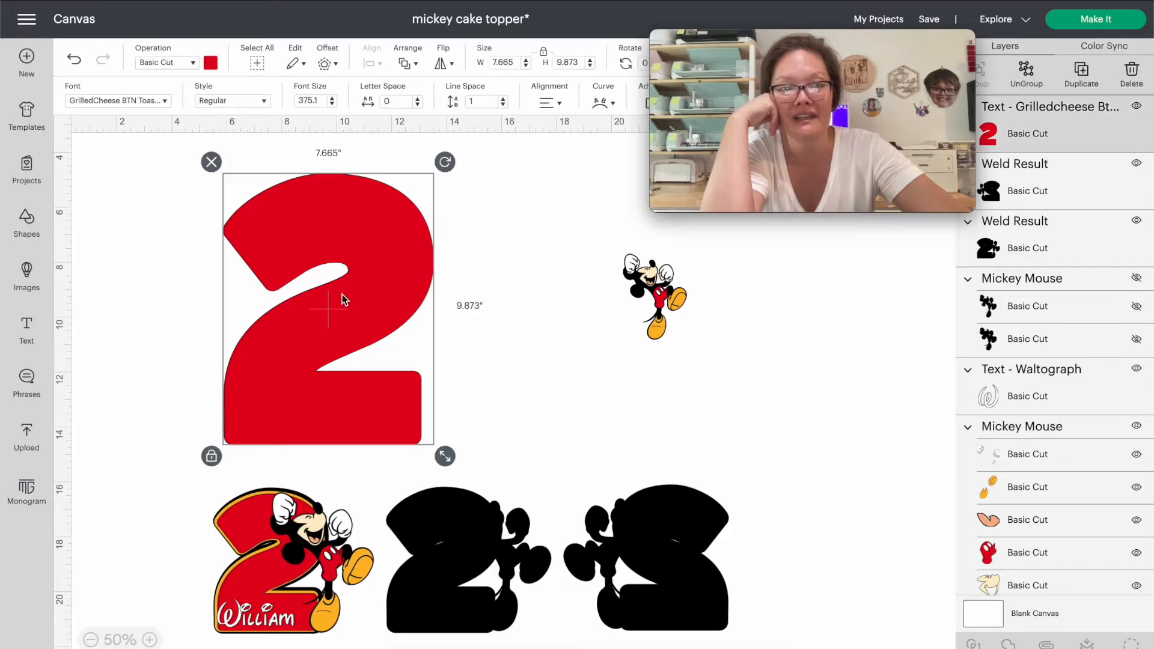
pyautogui.click(324, 64)
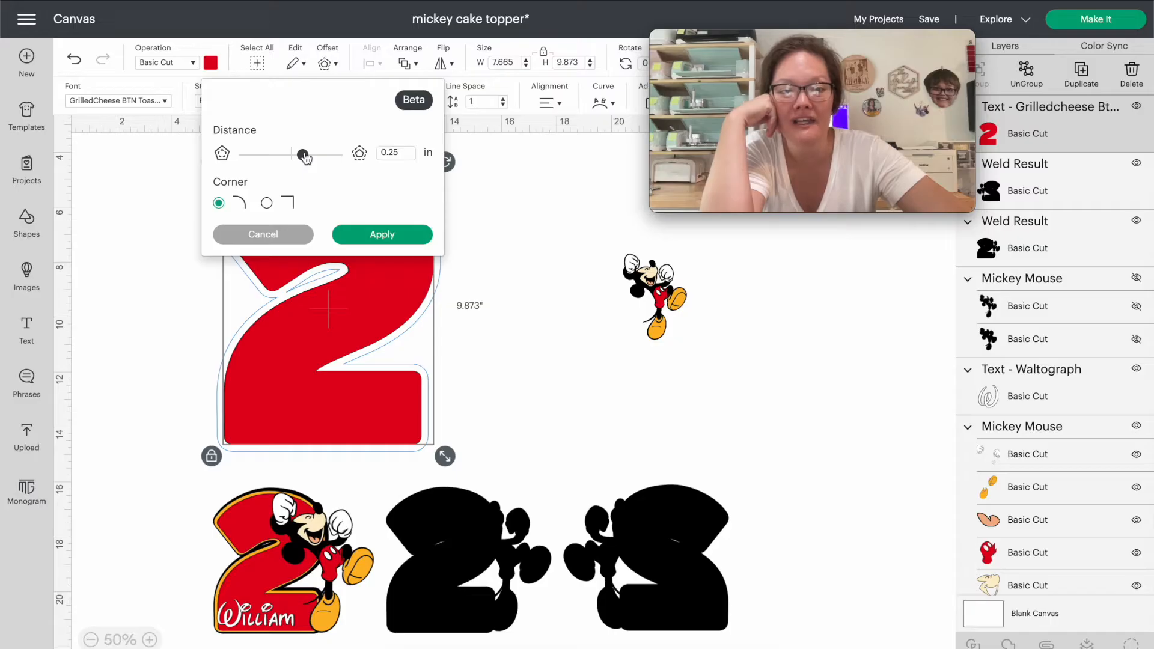
pyautogui.moveTo(305, 157); pyautogui.dragTo(299, 158)
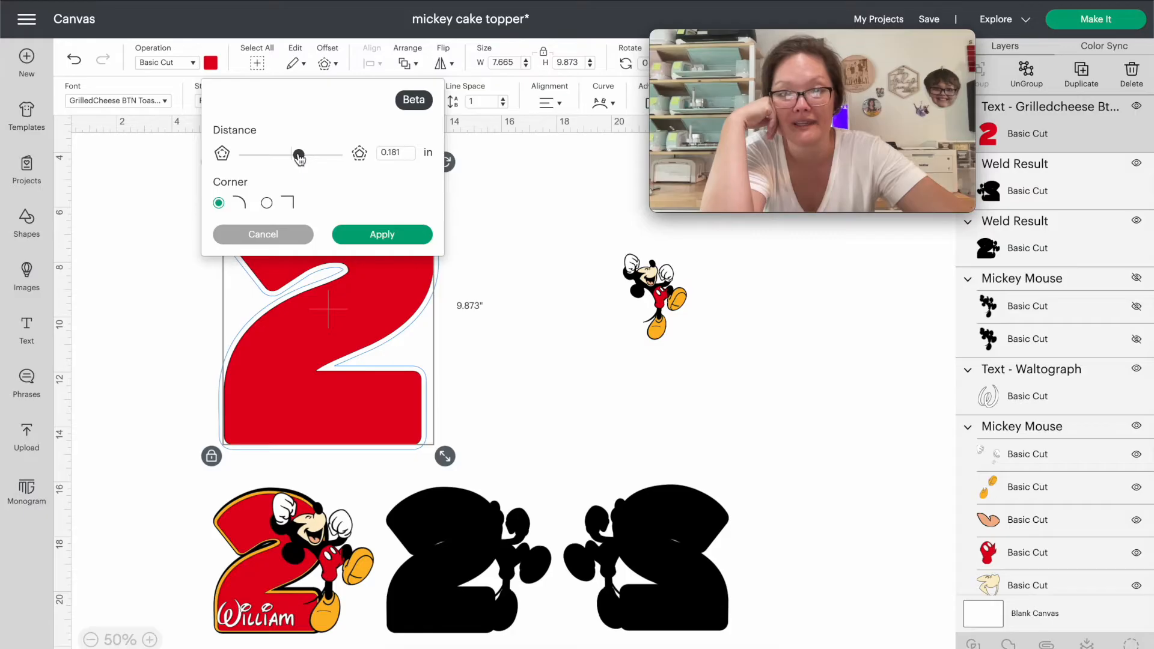
pyautogui.moveTo(298, 157); pyautogui.dragTo(297, 155)
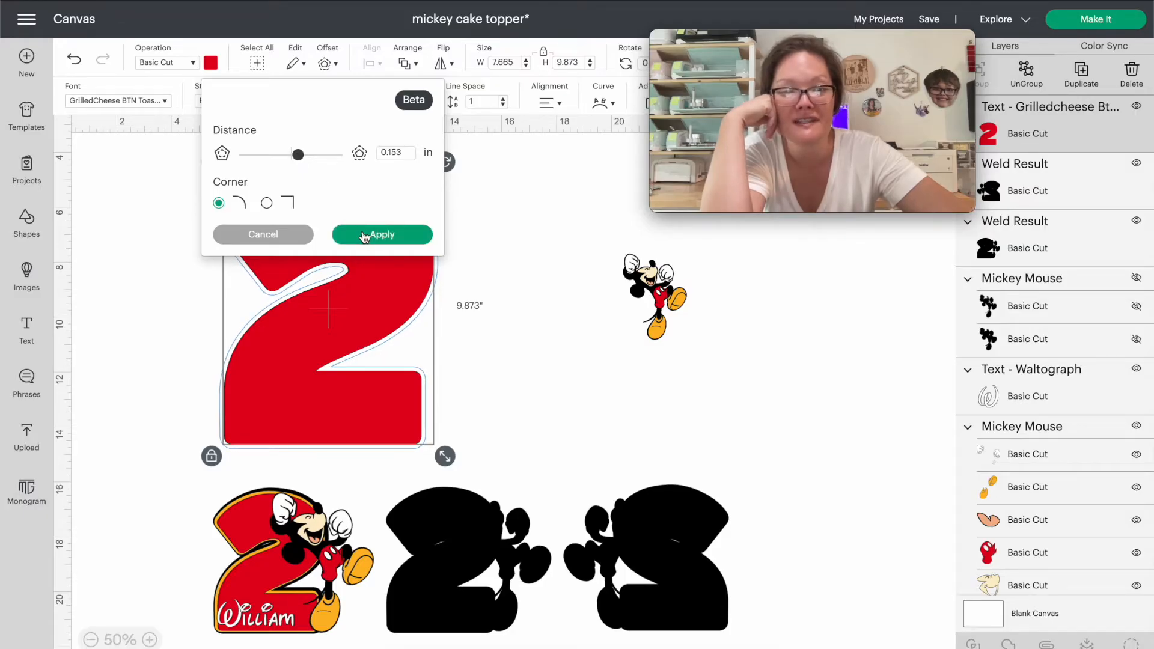
pyautogui.click(364, 237)
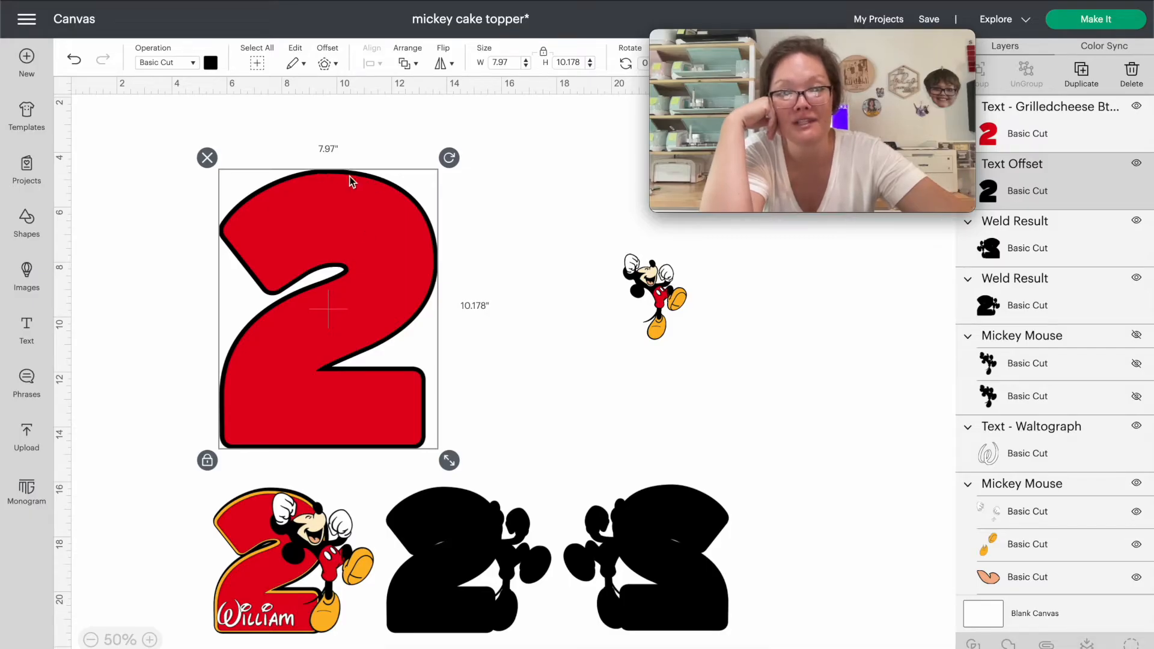
pyautogui.click(210, 63)
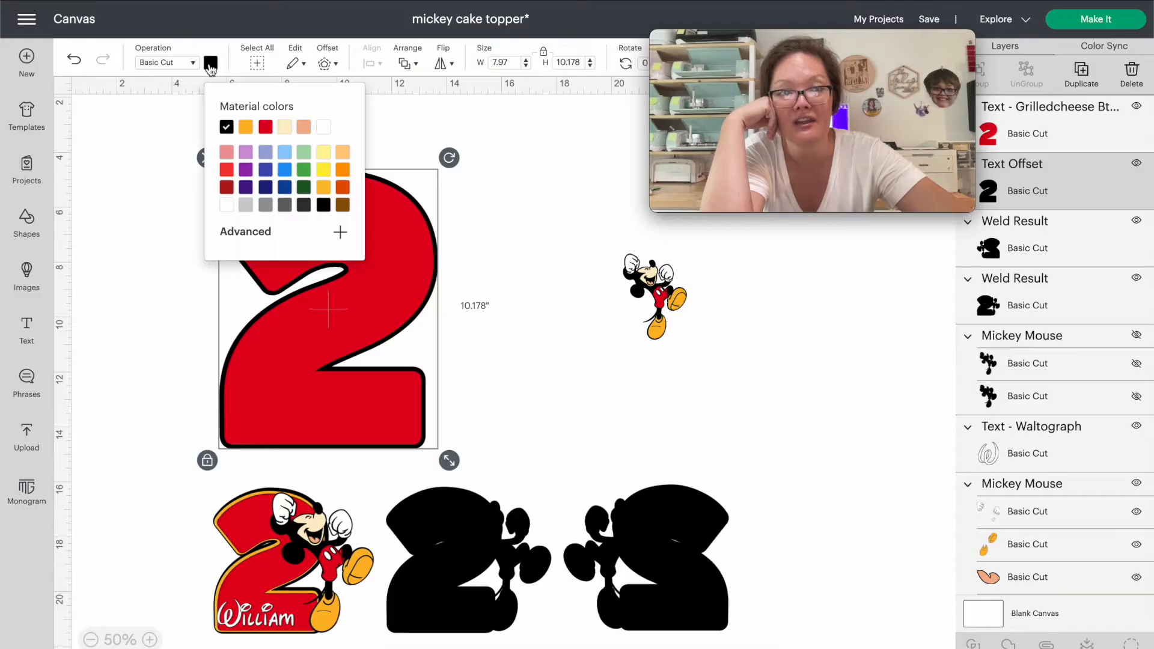
pyautogui.click(245, 129)
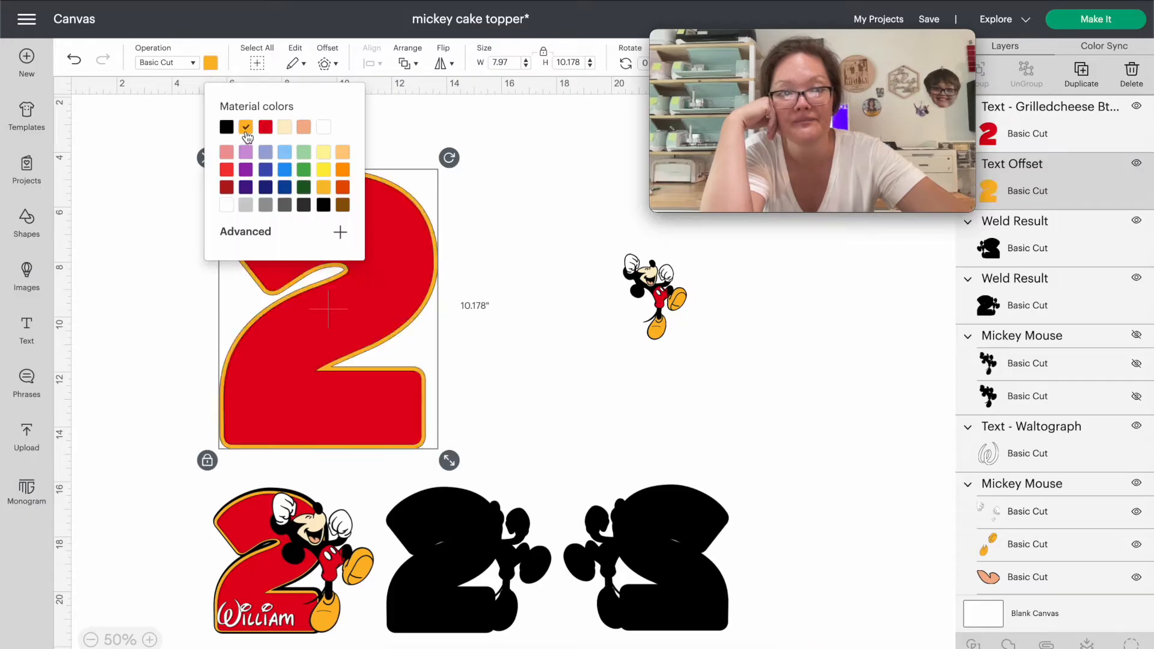
pyautogui.click(521, 262)
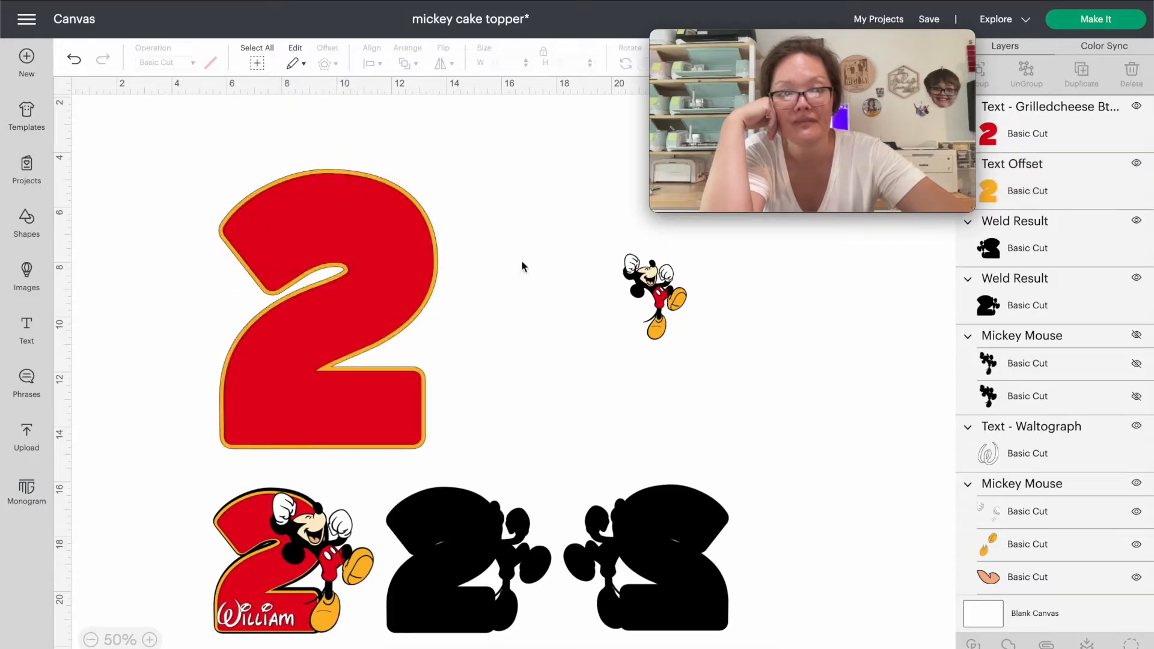
# Create a second 0.153 in offset with rounded corners around the large 2's golden yellow offset.
pyautogui.click(1061, 174)
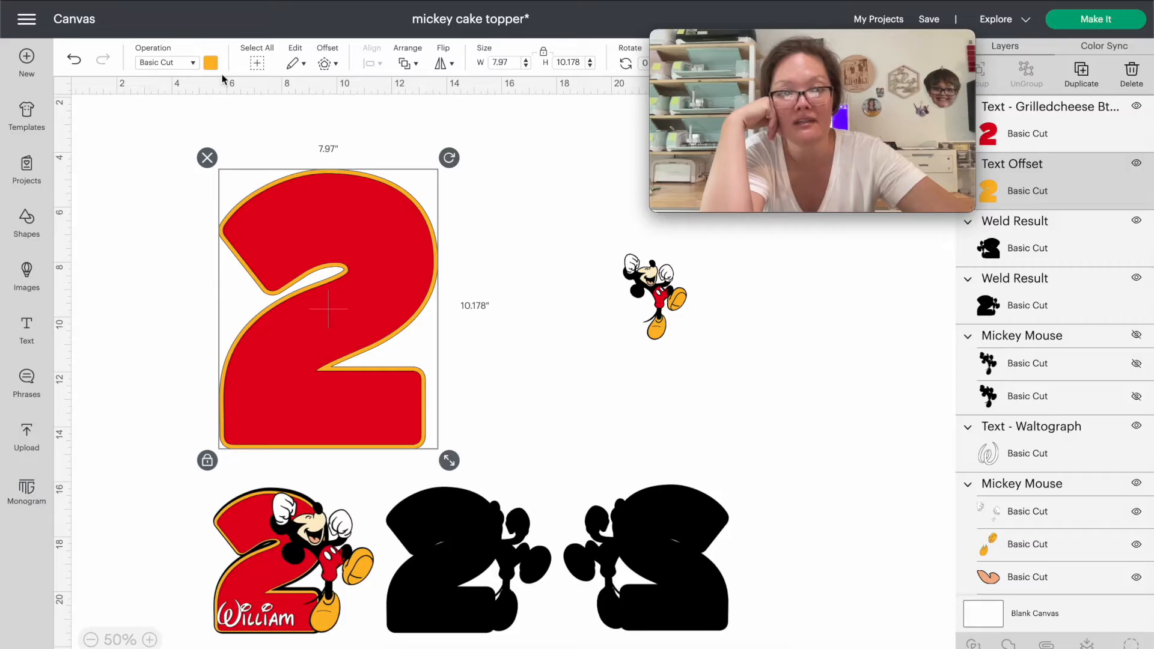
pyautogui.click(328, 64)
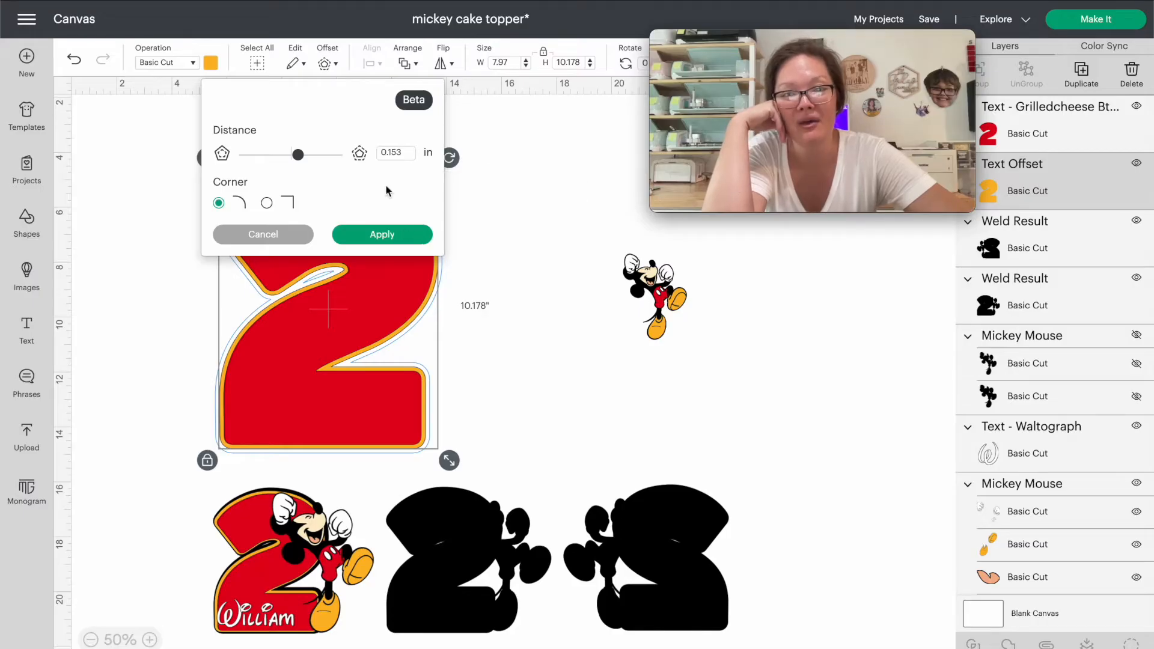
pyautogui.click(406, 235)
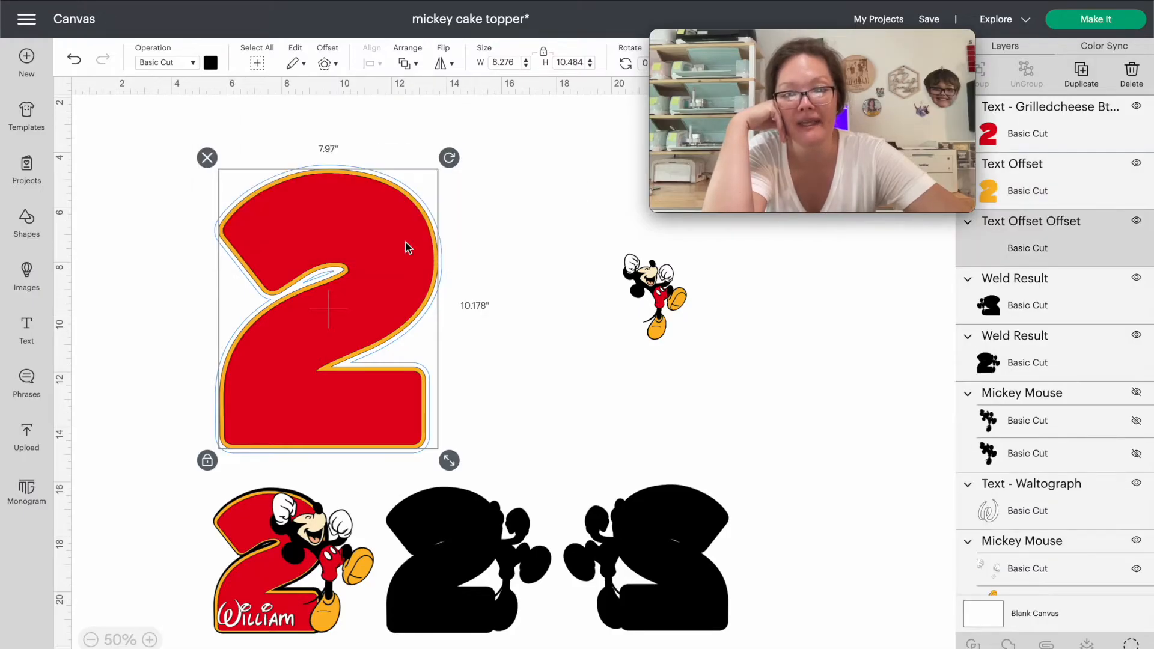
# Group the large red 2 with its golden yellow and black offsets, and move the group slightly down.
pyautogui.click(462, 270)
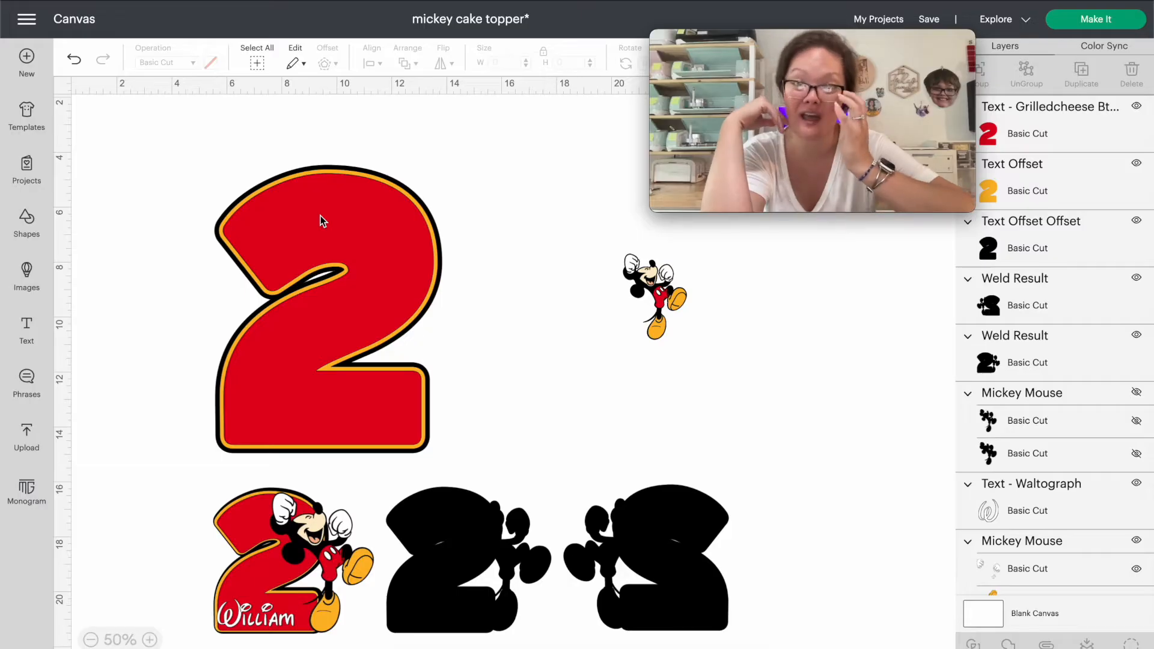
pyautogui.moveTo(241, 135); pyautogui.dragTo(331, 240)
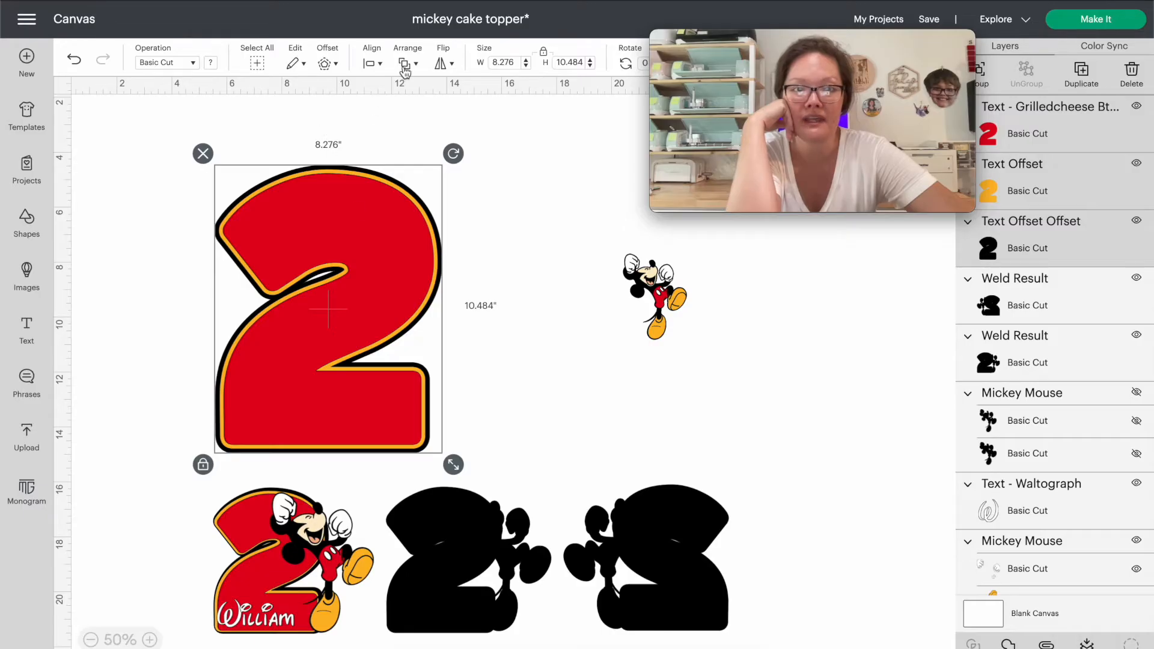
pyautogui.rightClick(360, 281)
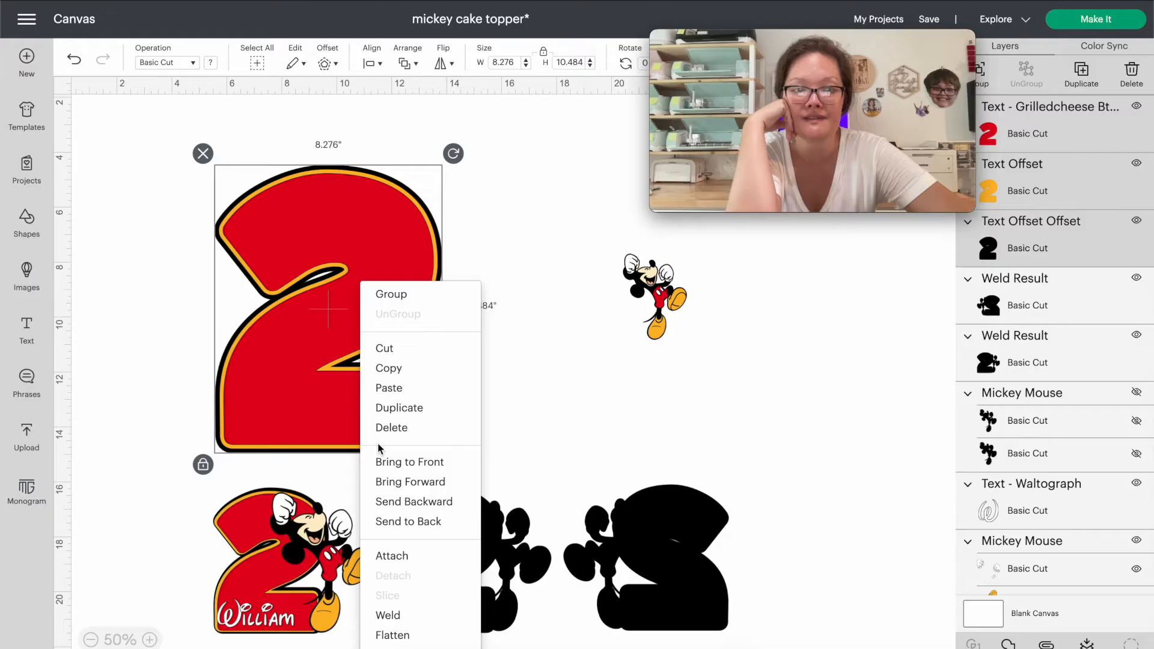
pyautogui.click(373, 296)
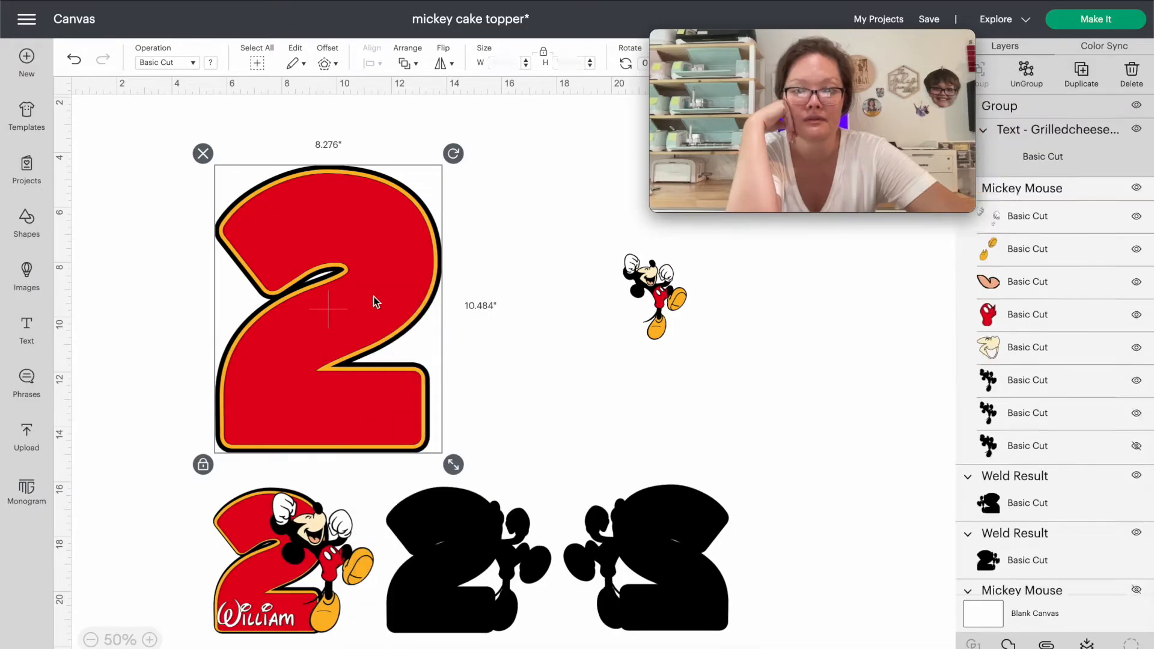
pyautogui.moveTo(374, 297); pyautogui.dragTo(374, 304)
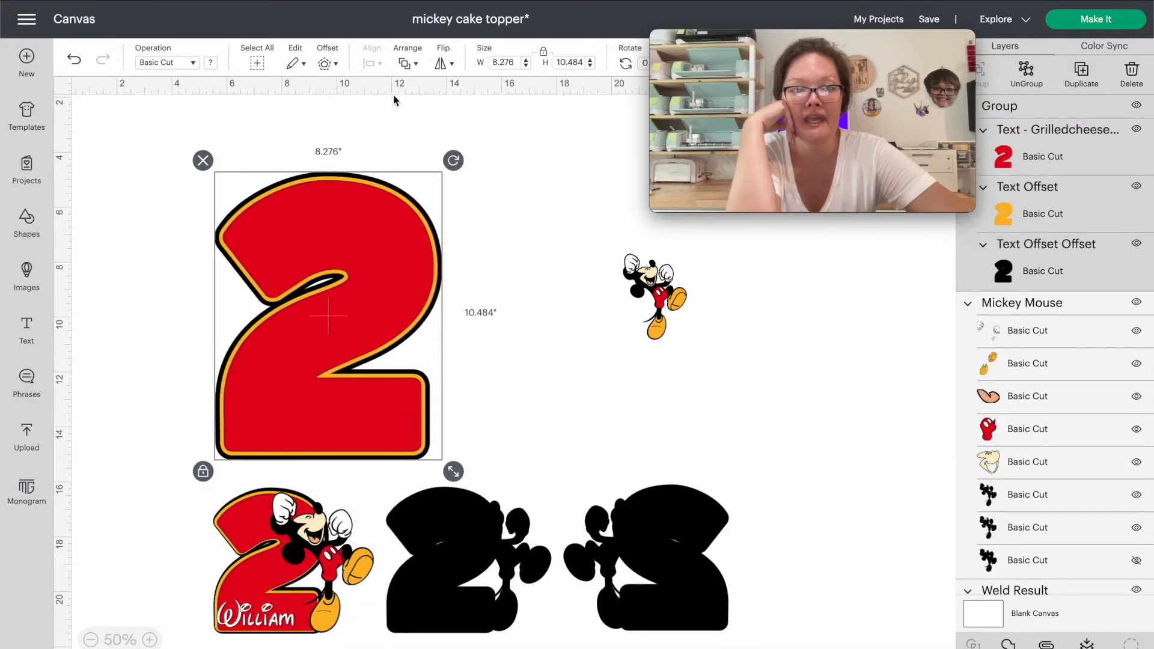
# Try sending the grouped 2 to the back and moving Mickey onto it, and undo both changes.
pyautogui.click(406, 64)
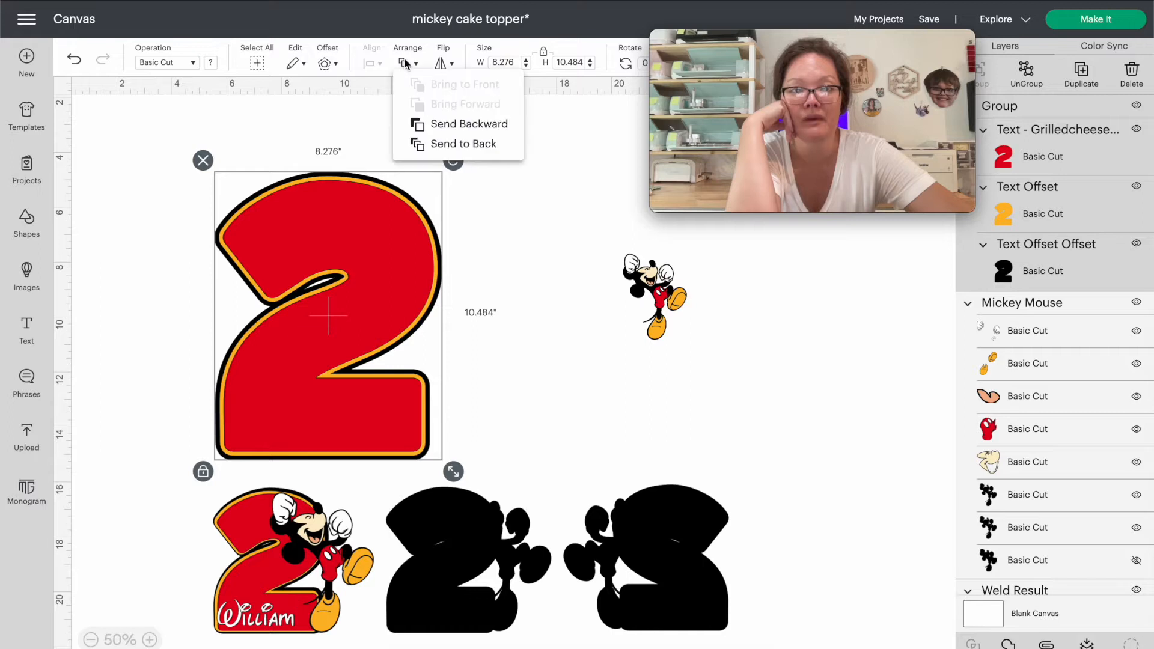
pyautogui.click(432, 144)
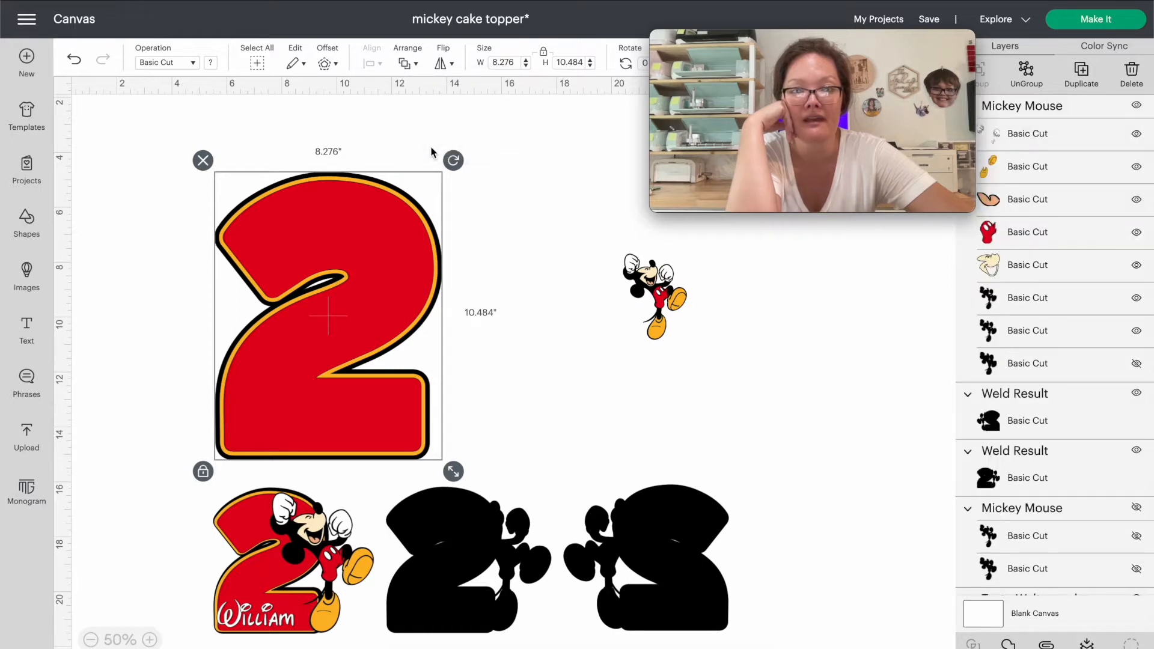
pyautogui.click(651, 303)
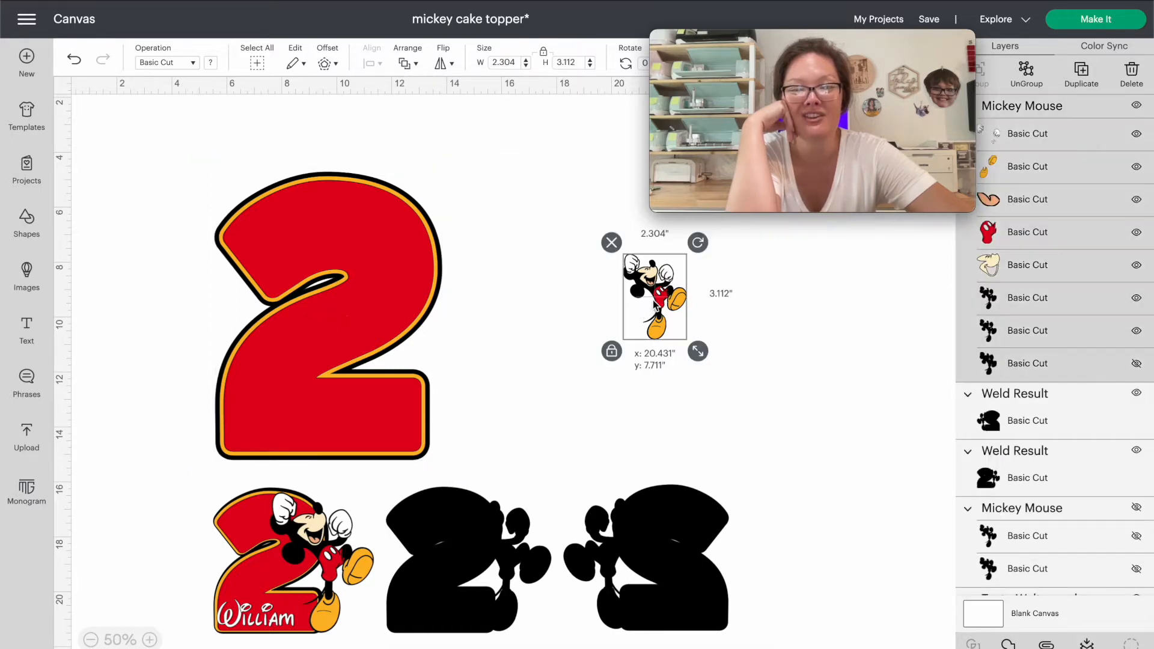
pyautogui.moveTo(652, 300); pyautogui.dragTo(403, 224)
pyautogui.press('super+z')
pyautogui.press('super+z')
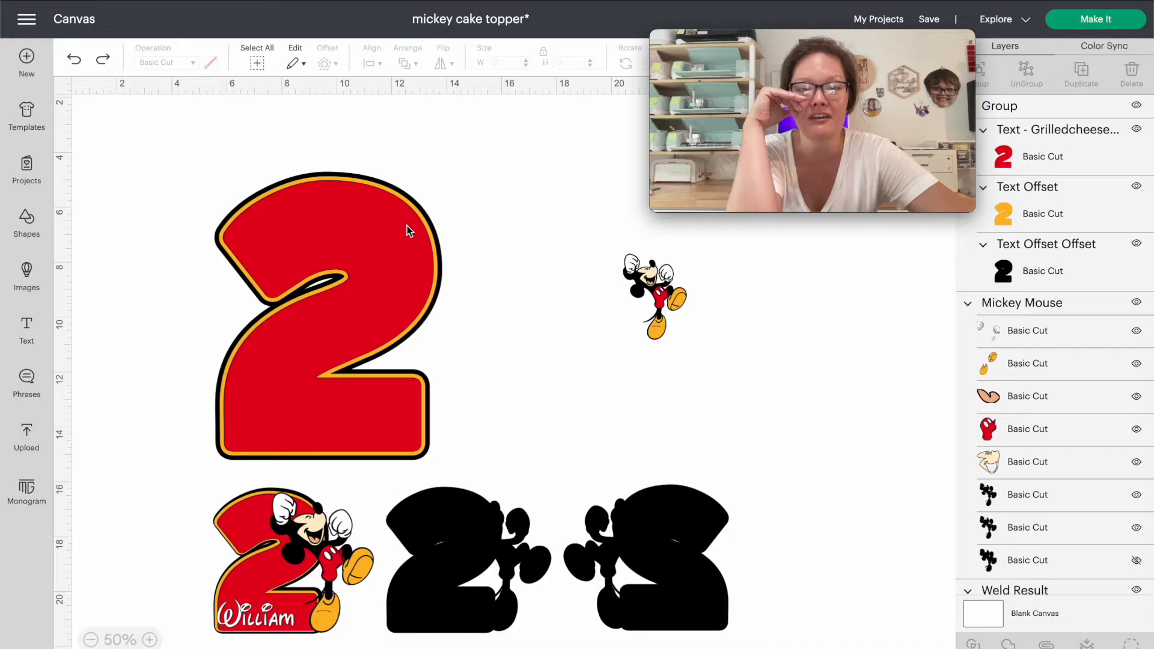
# Move the separate Mickey image closer to the large 2 and send the grouped 2 to the back.
pyautogui.moveTo(654, 300); pyautogui.dragTo(513, 311)
pyautogui.click(386, 264)
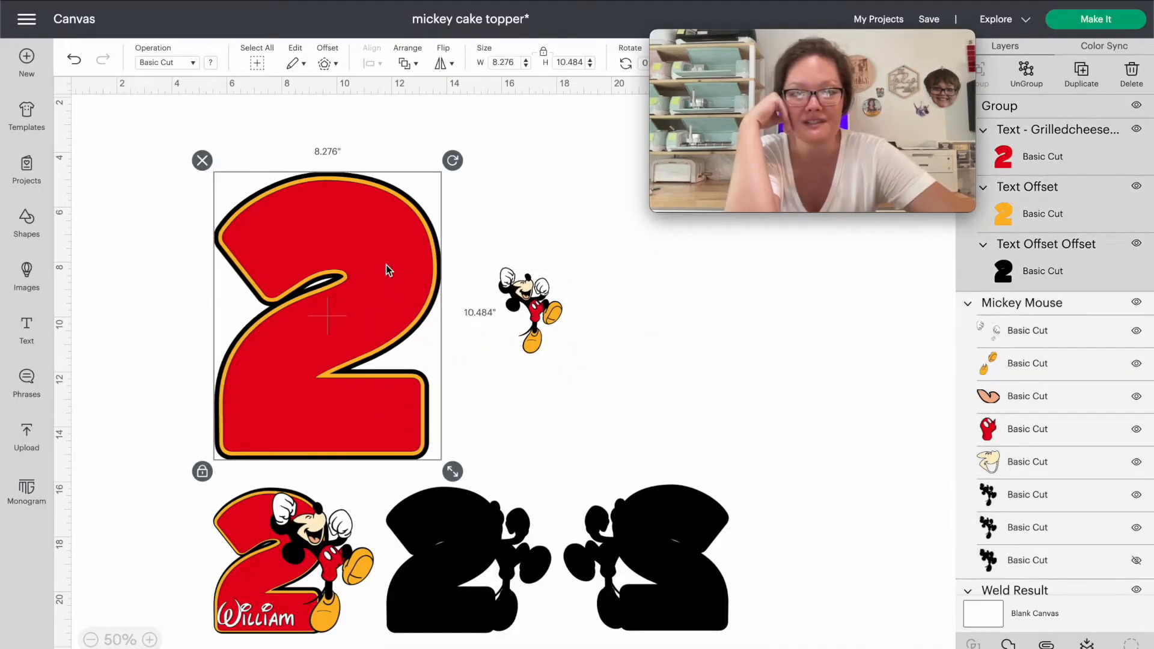
pyautogui.click(405, 63)
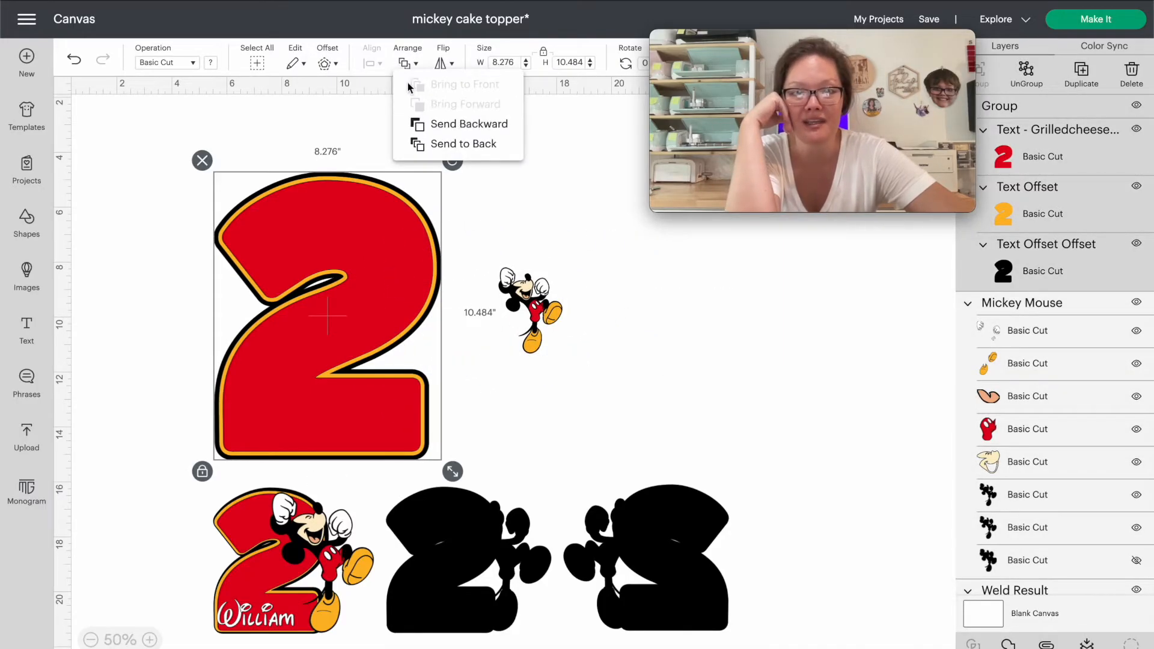
pyautogui.click(430, 143)
# Place Mickey over the right side of the large 2 and enlarge him to about 6.8 x 9.2 in.
pyautogui.moveTo(541, 321); pyautogui.dragTo(434, 269)
pyautogui.moveTo(467, 312); pyautogui.dragTo(408, 333)
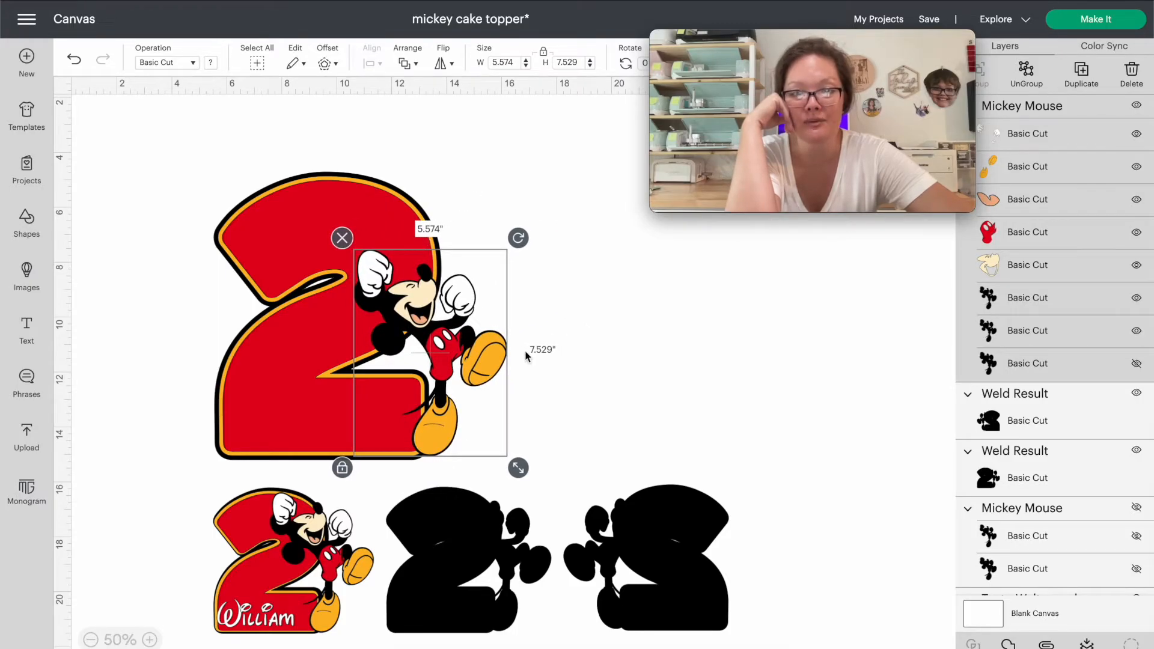
pyautogui.moveTo(418, 304); pyautogui.dragTo(413, 261)
pyautogui.moveTo(512, 425); pyautogui.dragTo(546, 475)
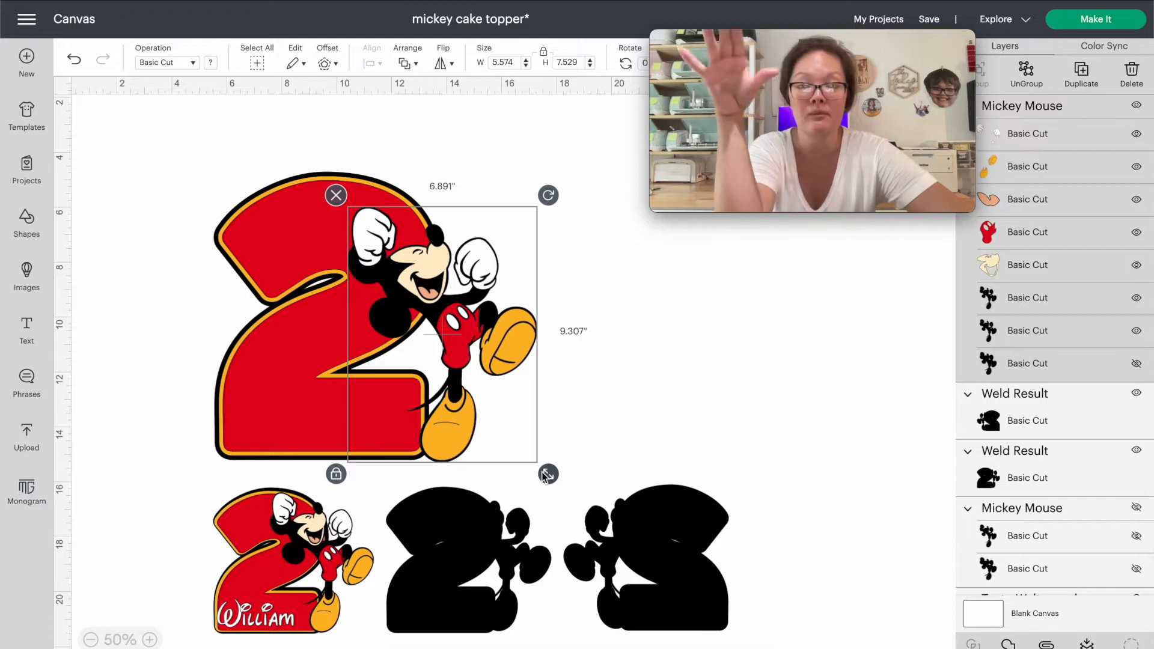
pyautogui.moveTo(545, 475); pyautogui.dragTo(541, 471)
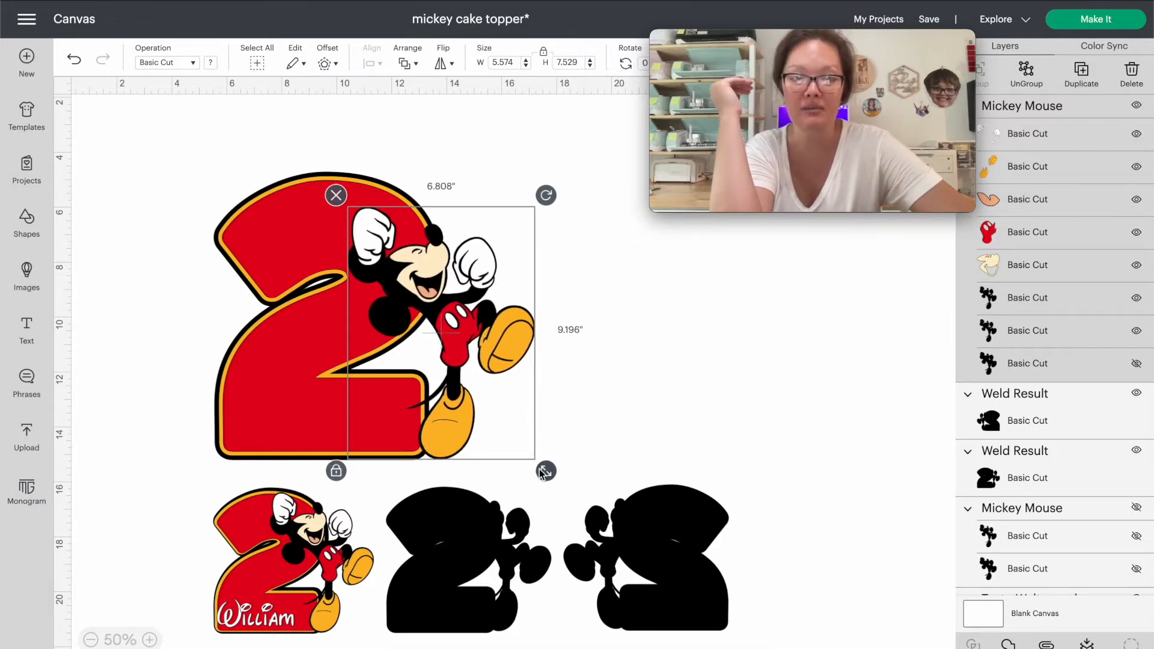
# Shift Mickey slightly left and up on the large 2, and enlarge him a little so his lower shoe meets the 2's base.
pyautogui.moveTo(473, 402); pyautogui.dragTo(455, 399)
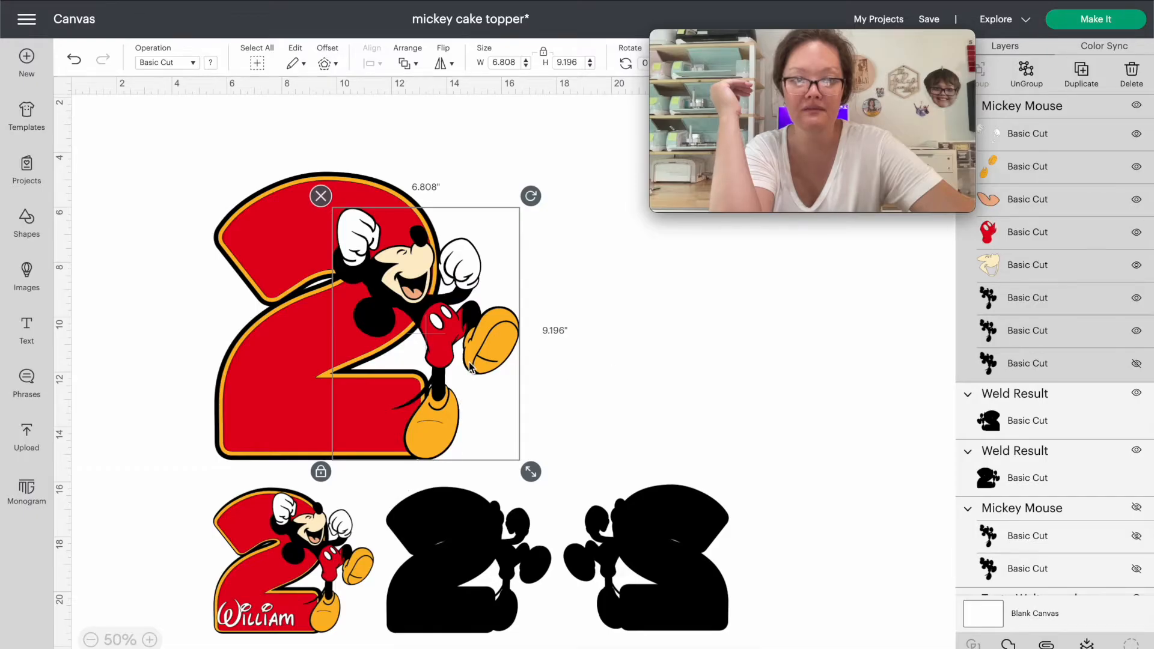
pyautogui.moveTo(470, 368); pyautogui.dragTo(478, 354)
pyautogui.moveTo(538, 457); pyautogui.dragTo(549, 475)
pyautogui.moveTo(464, 425); pyautogui.dragTo(461, 425)
pyautogui.click(605, 366)
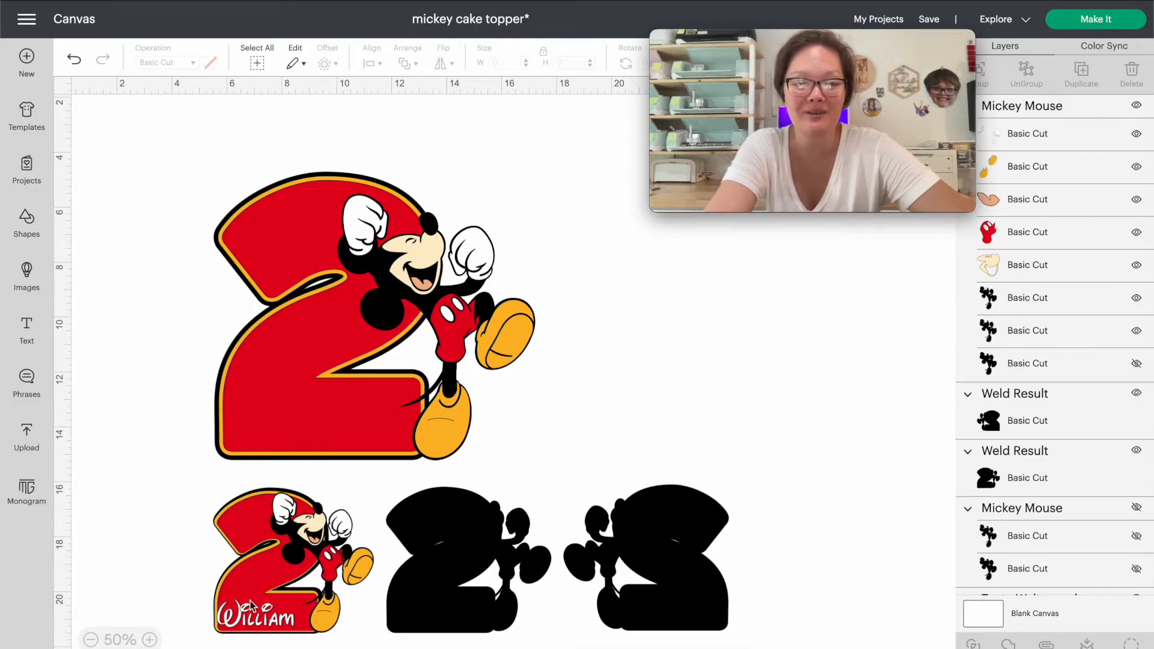
# Shift the finished small topper's name slightly right and add a new text containing the child's first name.
pyautogui.moveTo(251, 606); pyautogui.dragTo(265, 620)
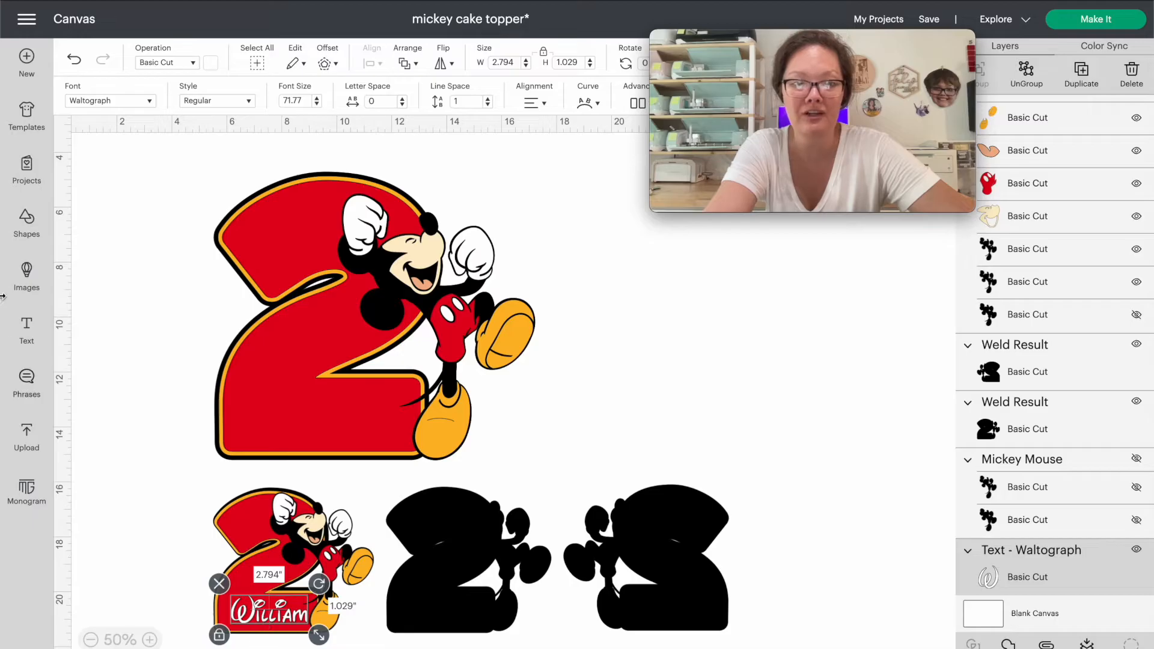
pyautogui.click(27, 336)
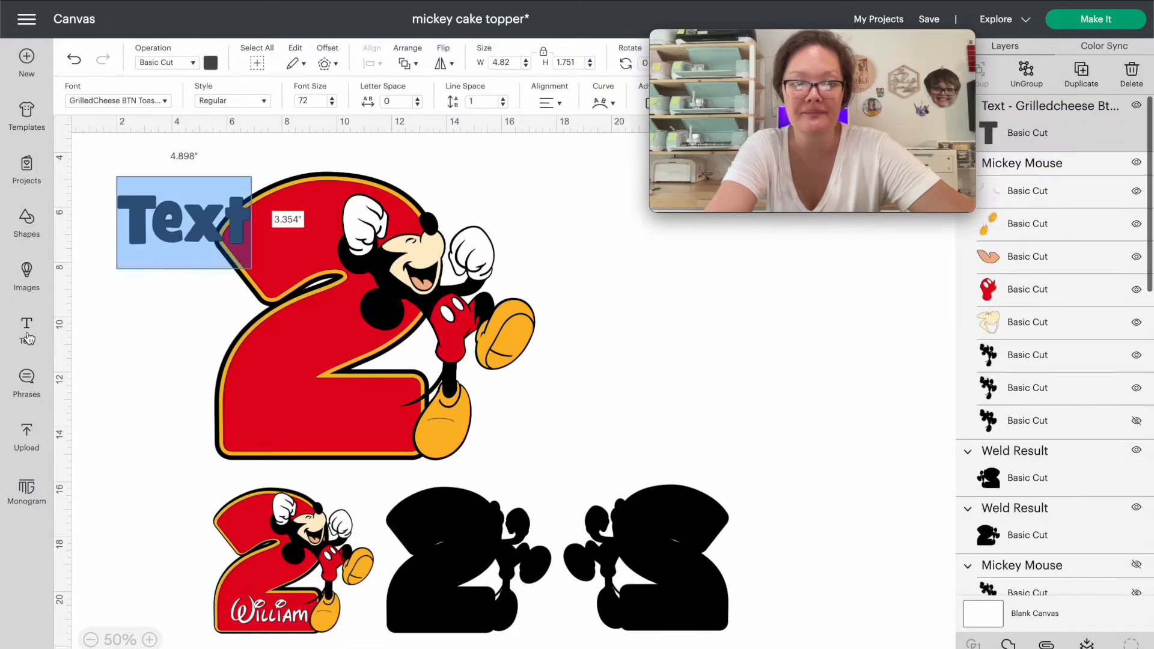
pyautogui.write('William')
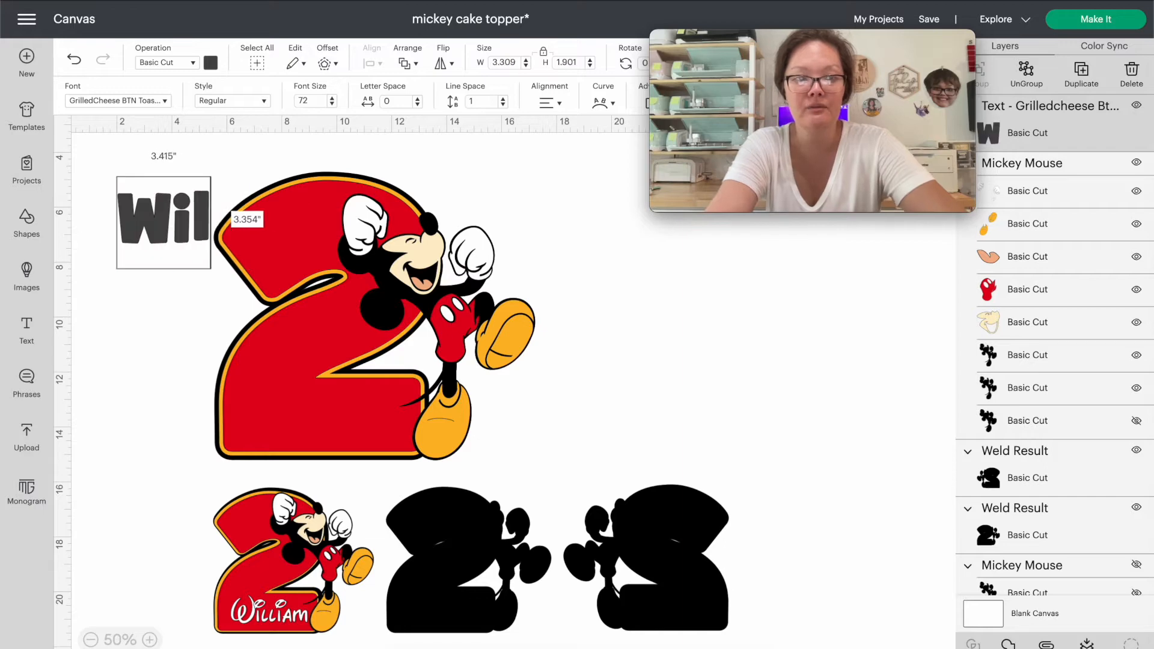
pyautogui.click(144, 303)
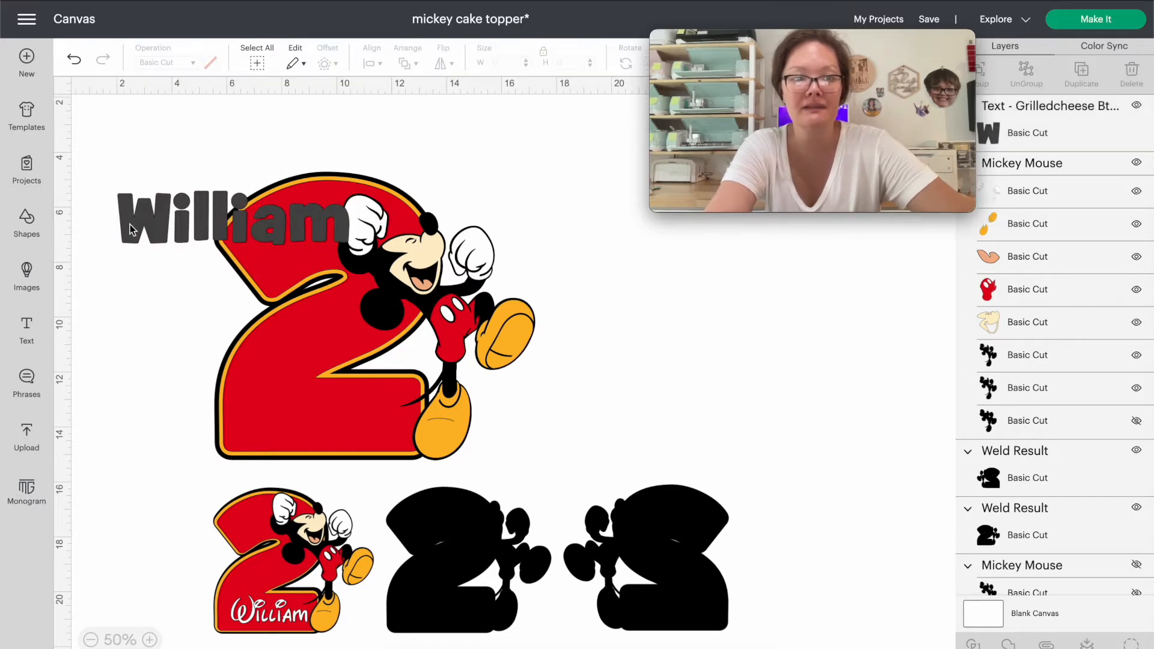
# Move the new name text down over the lower part of the large 2.
pyautogui.moveTo(131, 225); pyautogui.dragTo(167, 385)
pyautogui.click(160, 294)
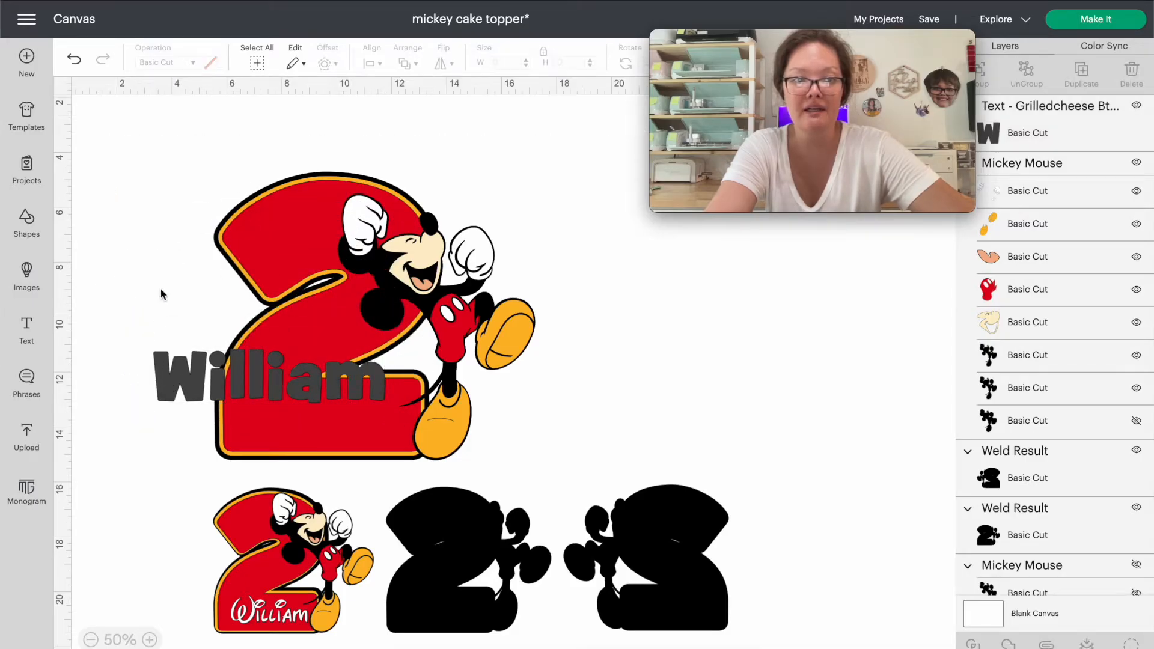
pyautogui.click(193, 395)
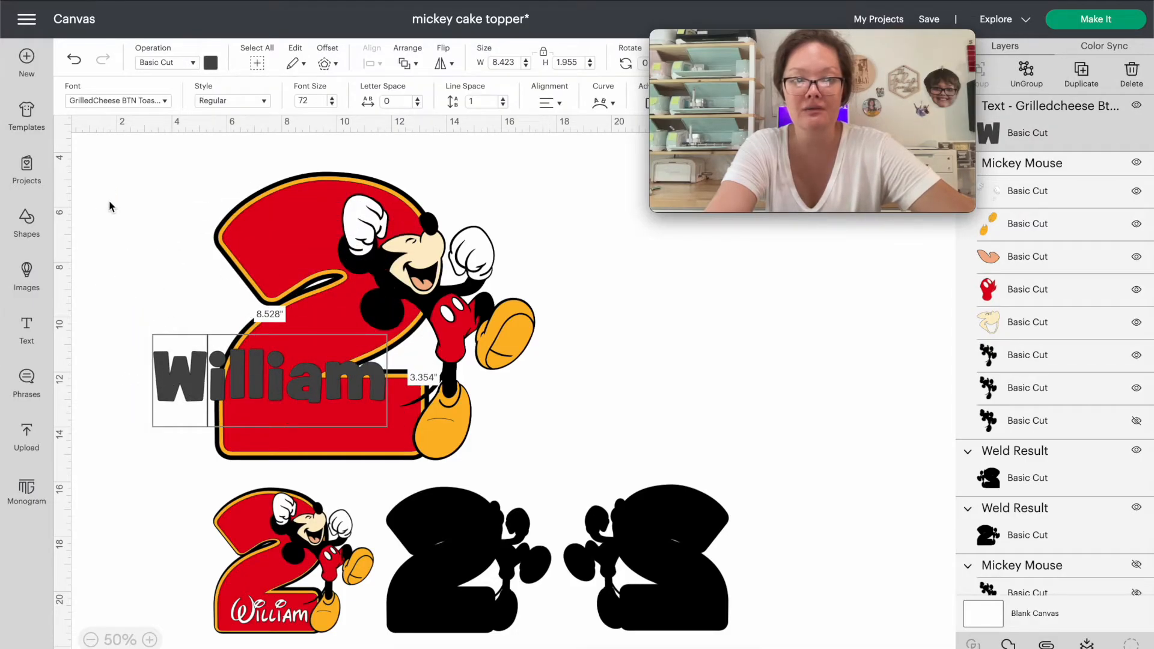
pyautogui.click(112, 209)
pyautogui.click(192, 367)
pyautogui.moveTo(192, 367); pyautogui.dragTo(190, 363)
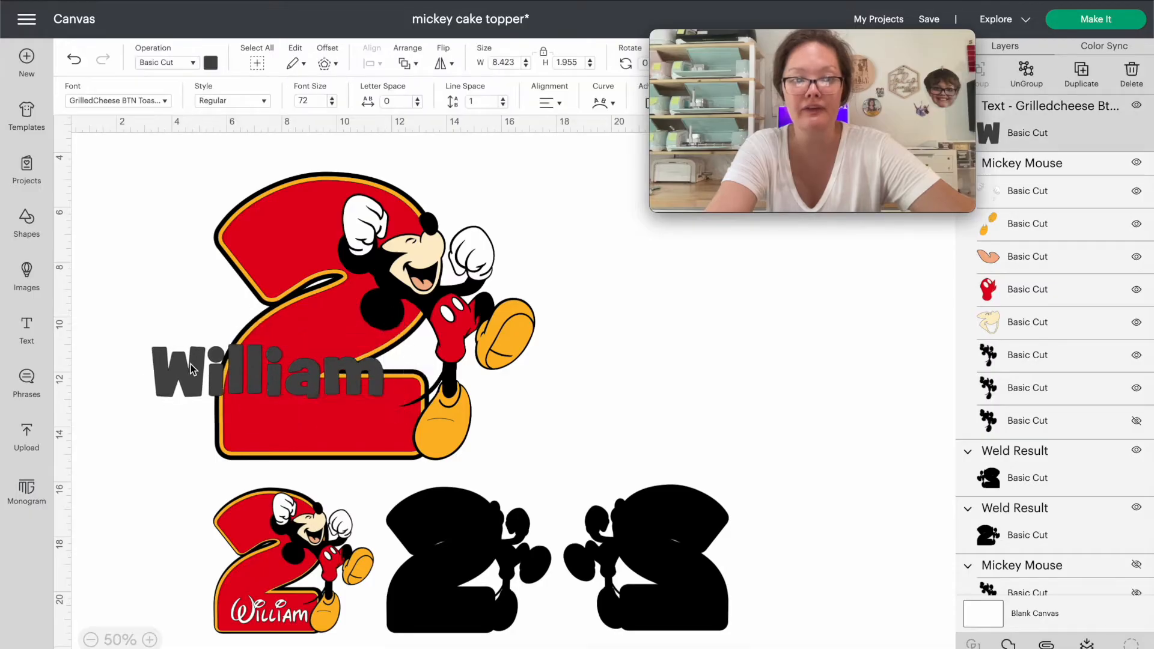
# Search the fonts for "walt", try Waltograph UI on the new name text, and set its font to Waltograph.
pyautogui.click(121, 102)
pyautogui.write('wak')
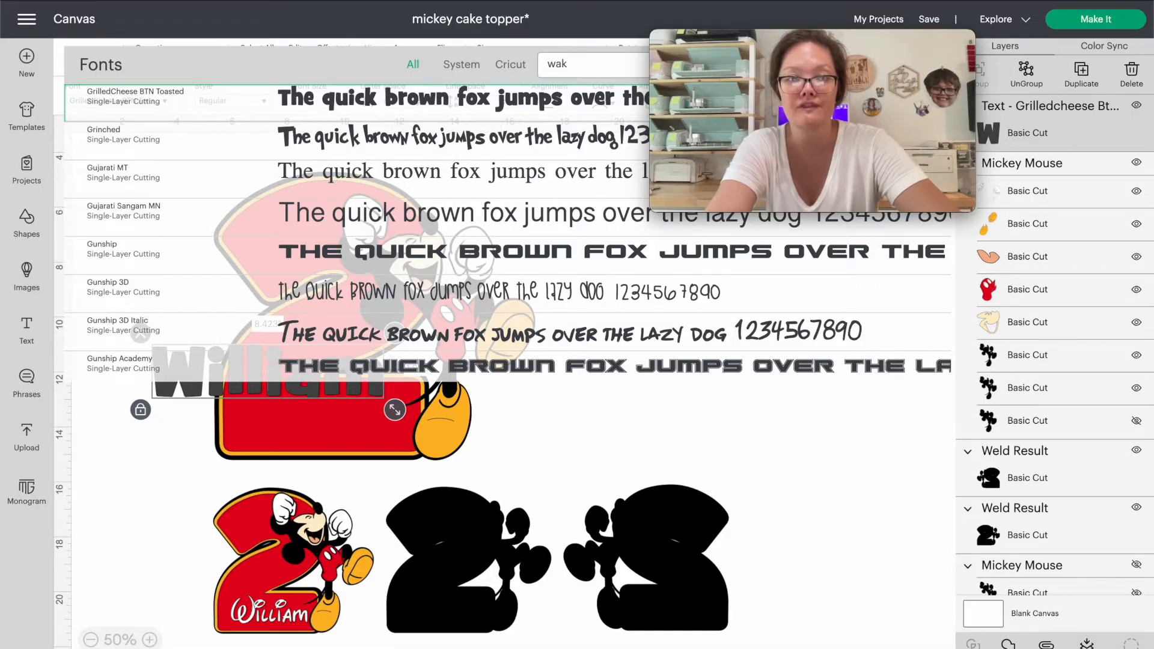
pyautogui.press('BackSpace')
pyautogui.write('lt')
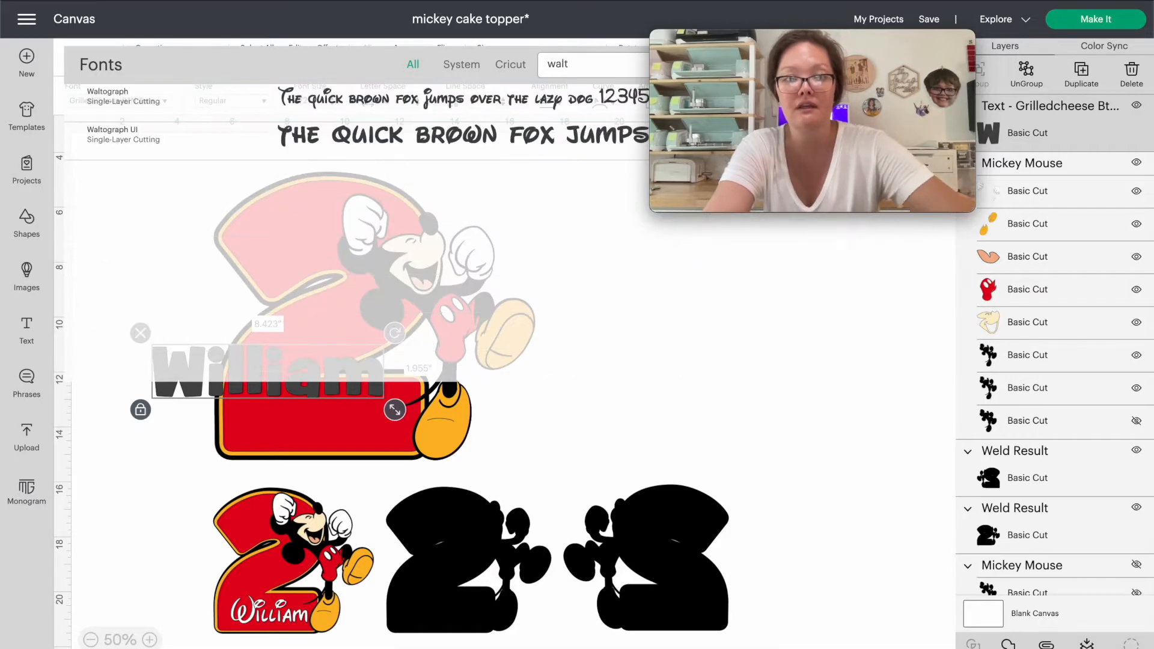
pyautogui.click(472, 138)
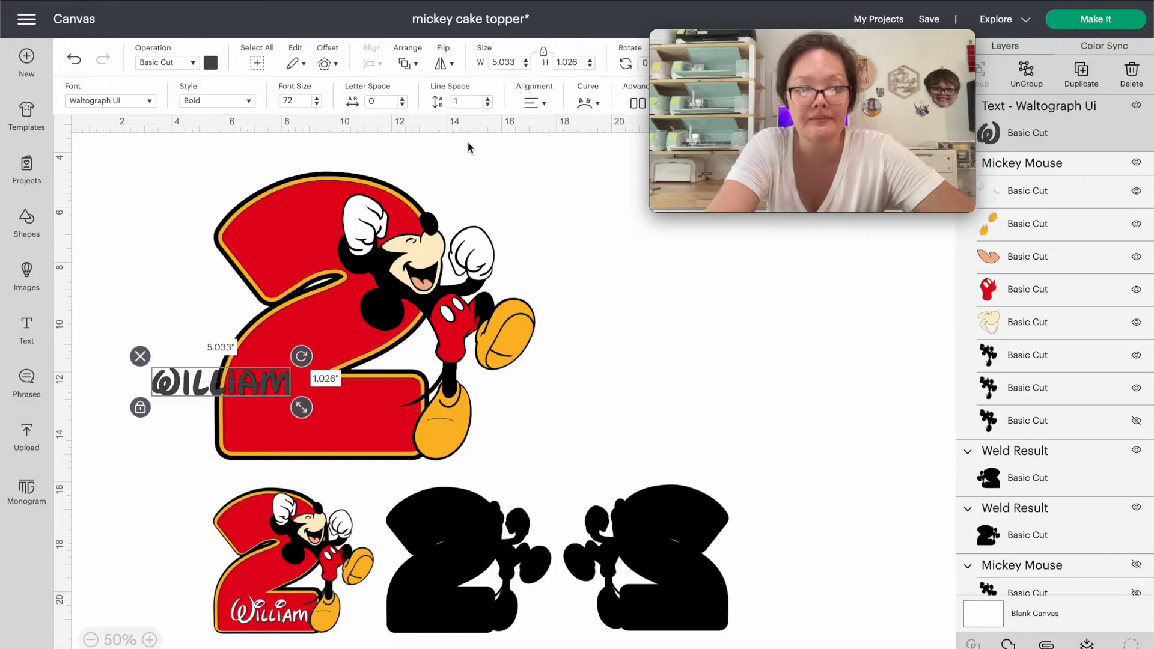
pyautogui.click(127, 105)
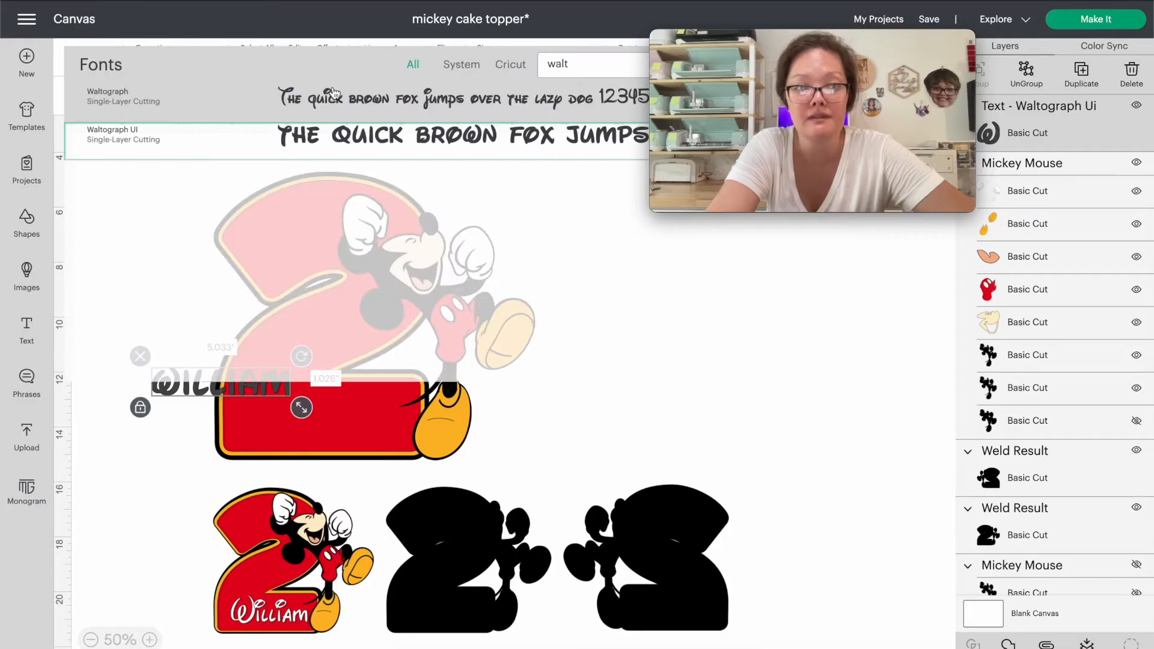
pyautogui.click(336, 96)
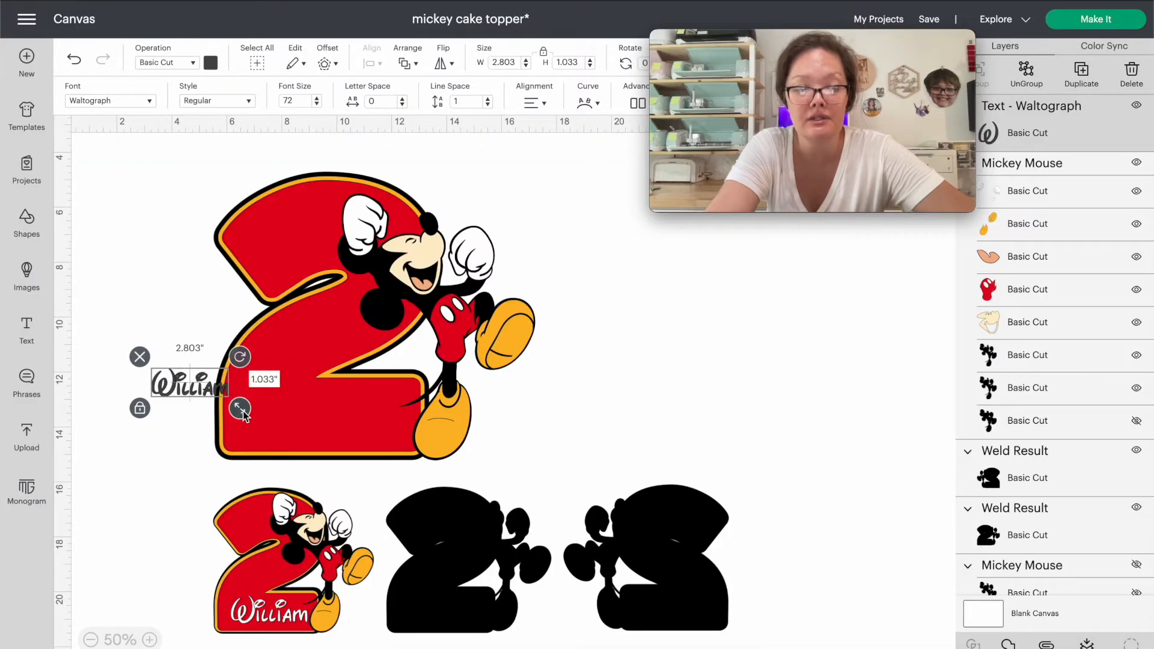
# Enlarge the new name text to about 5.4 x 2.0 in and place it on the base of the large 2.
pyautogui.moveTo(243, 413); pyautogui.dragTo(310, 423)
pyautogui.moveTo(385, 442); pyautogui.dragTo(340, 419)
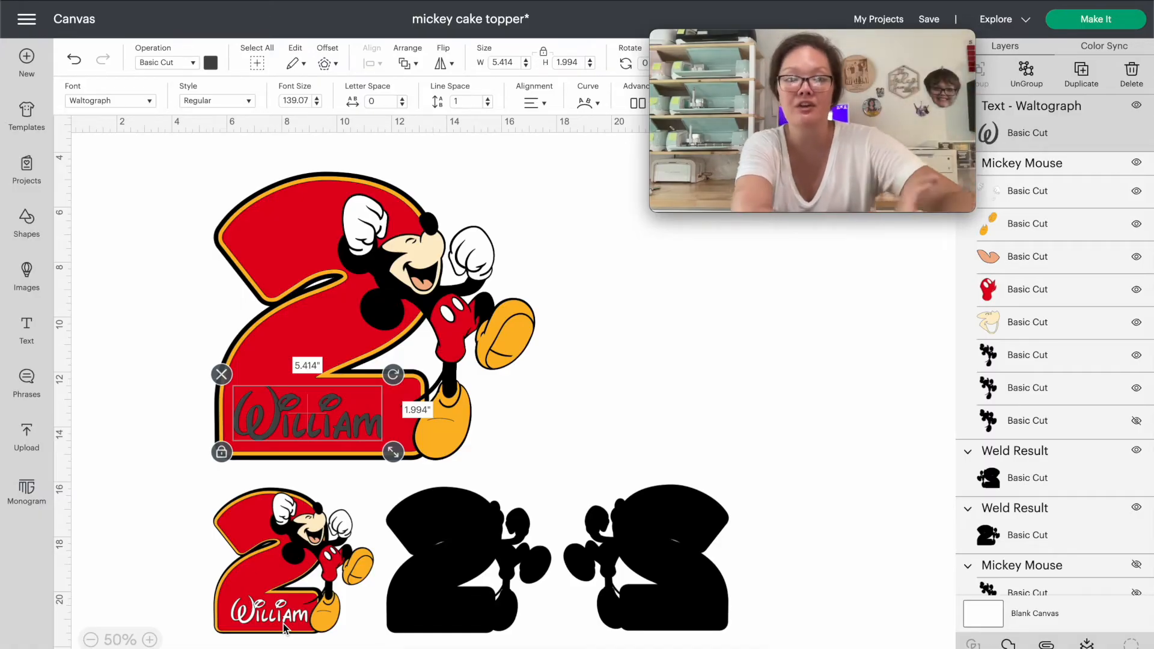
pyautogui.moveTo(269, 428); pyautogui.dragTo(269, 427)
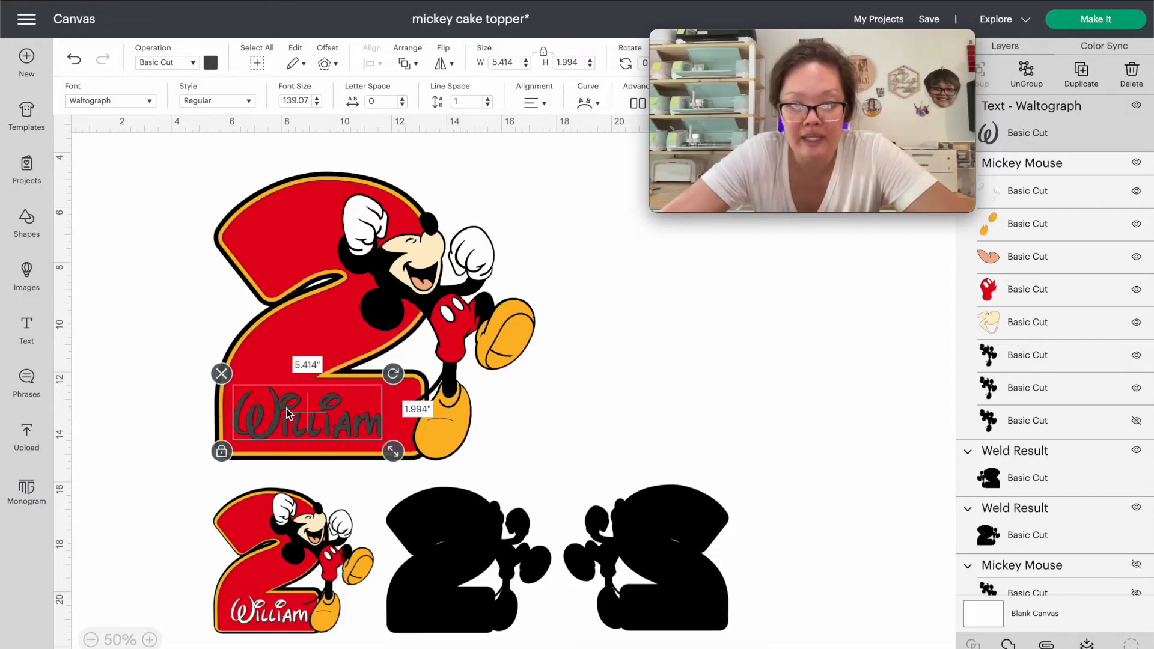
# Move the large name text to the empty area right of Mickey and ungroup it into separate letters.
pyautogui.moveTo(287, 413); pyautogui.dragTo(659, 373)
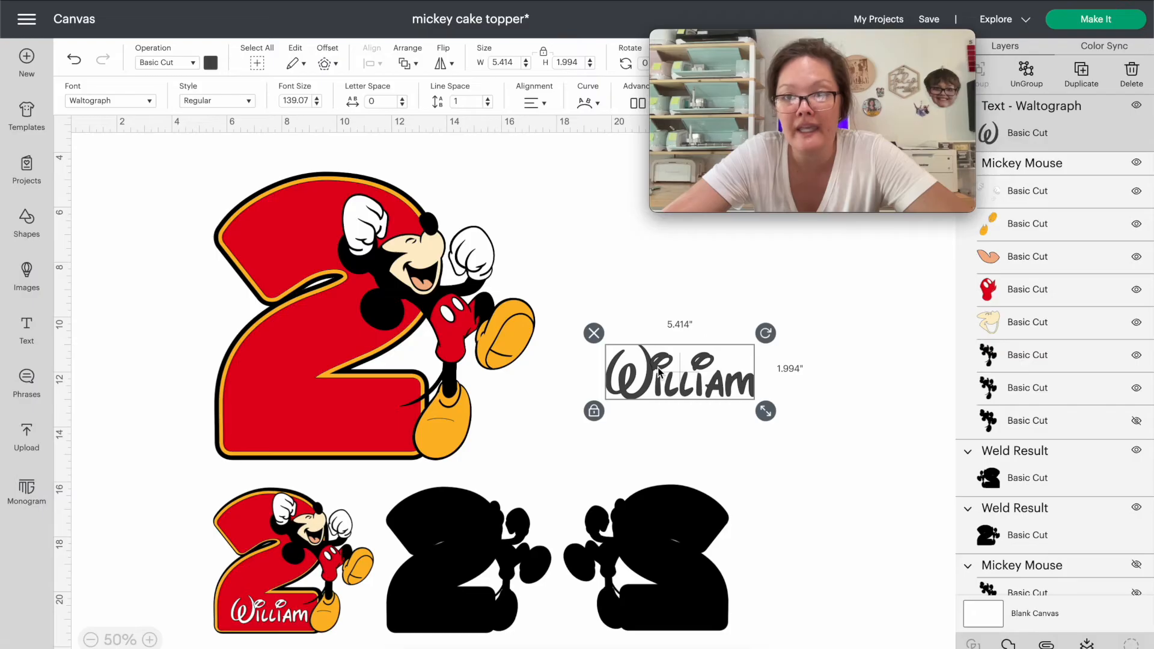
pyautogui.click(1026, 78)
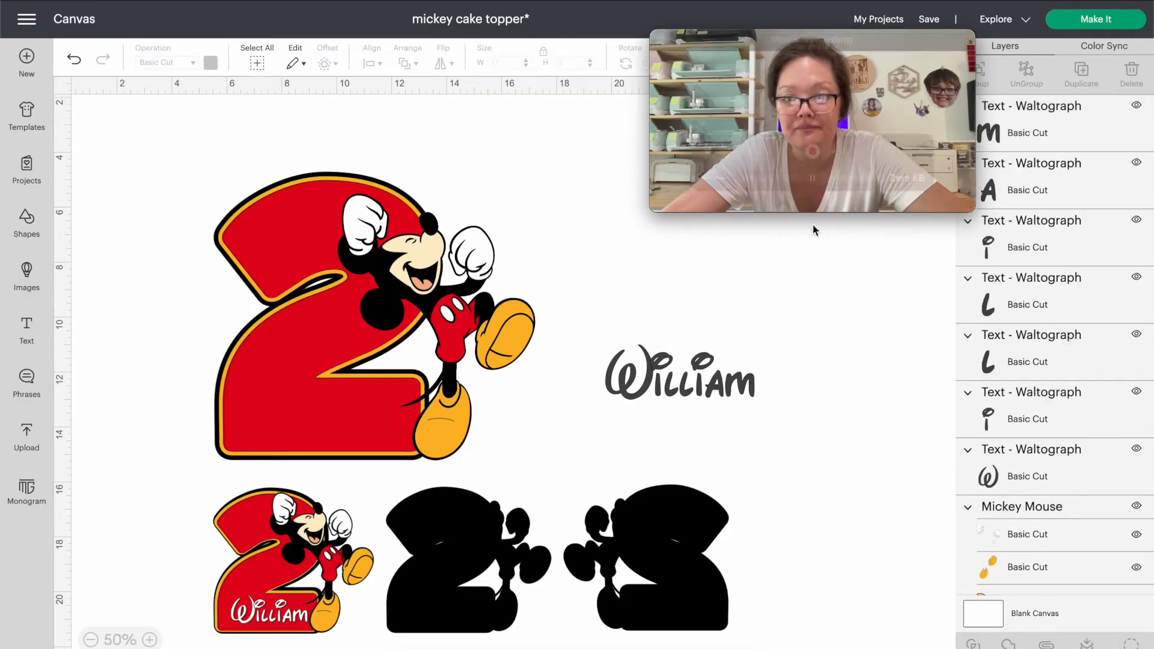
# Select all the separate letters of the name and add a welded offset with rounded corners at a distance of 0.111 in.
pyautogui.moveTo(643, 386); pyautogui.dragTo(640, 389)
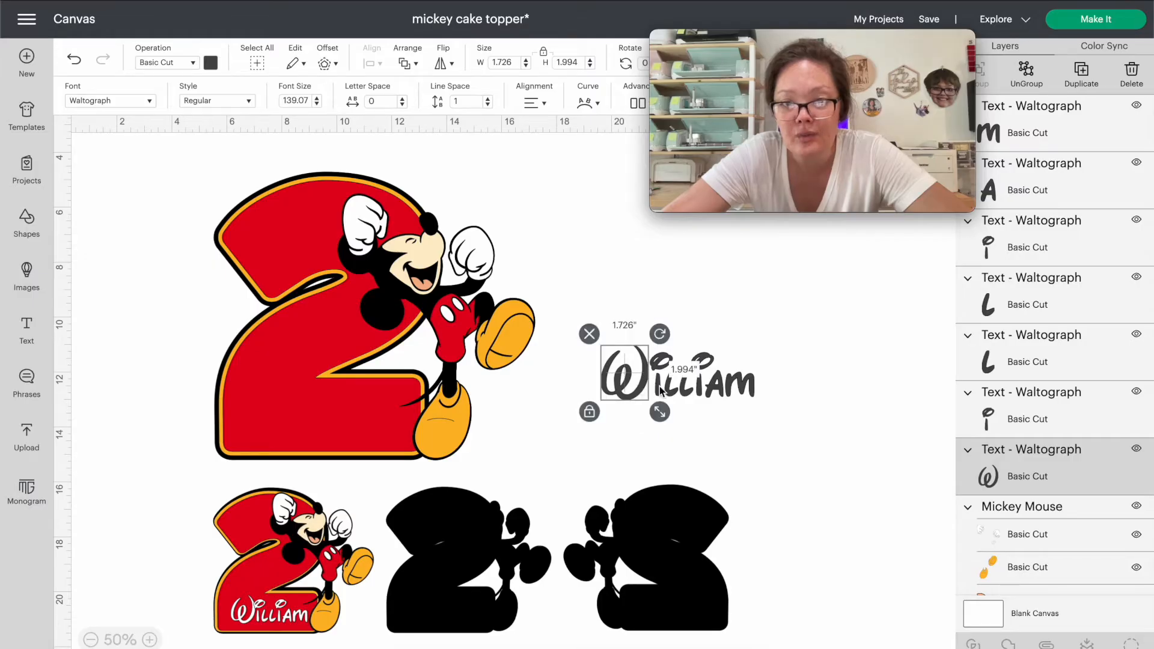
pyautogui.keyDown('shift'); pyautogui.click(660, 391); pyautogui.keyUp('shift')
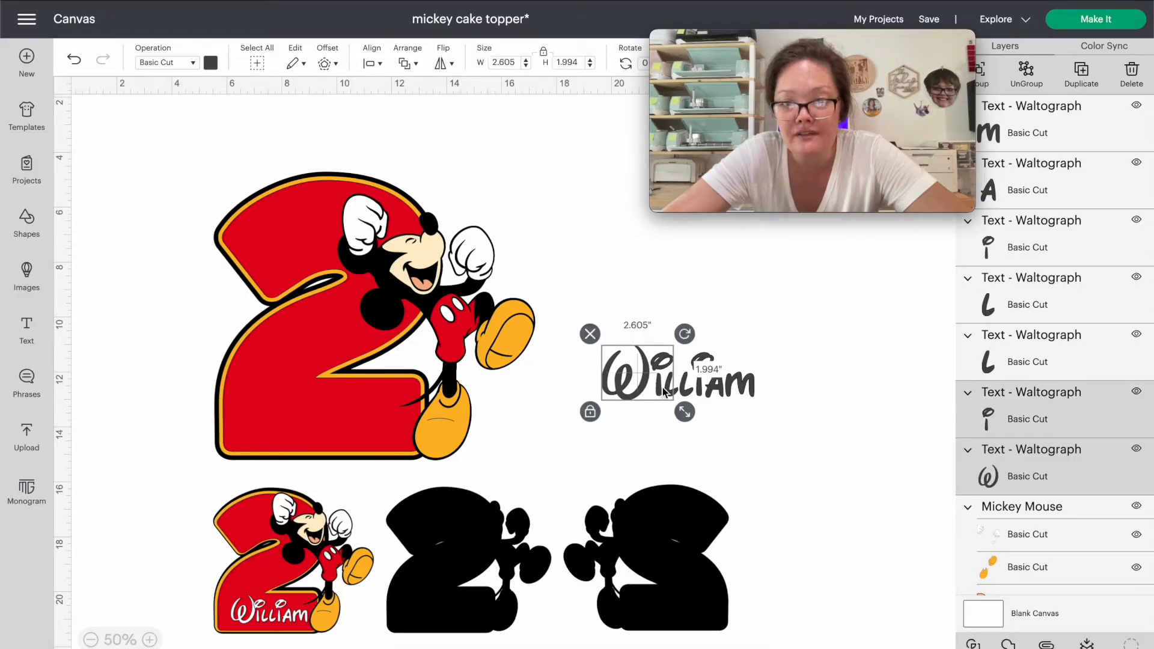
pyautogui.keyDown('shift'); pyautogui.click(672, 394); pyautogui.keyUp('shift')
pyautogui.keyDown('shift'); pyautogui.click(683, 395); pyautogui.keyUp('shift')
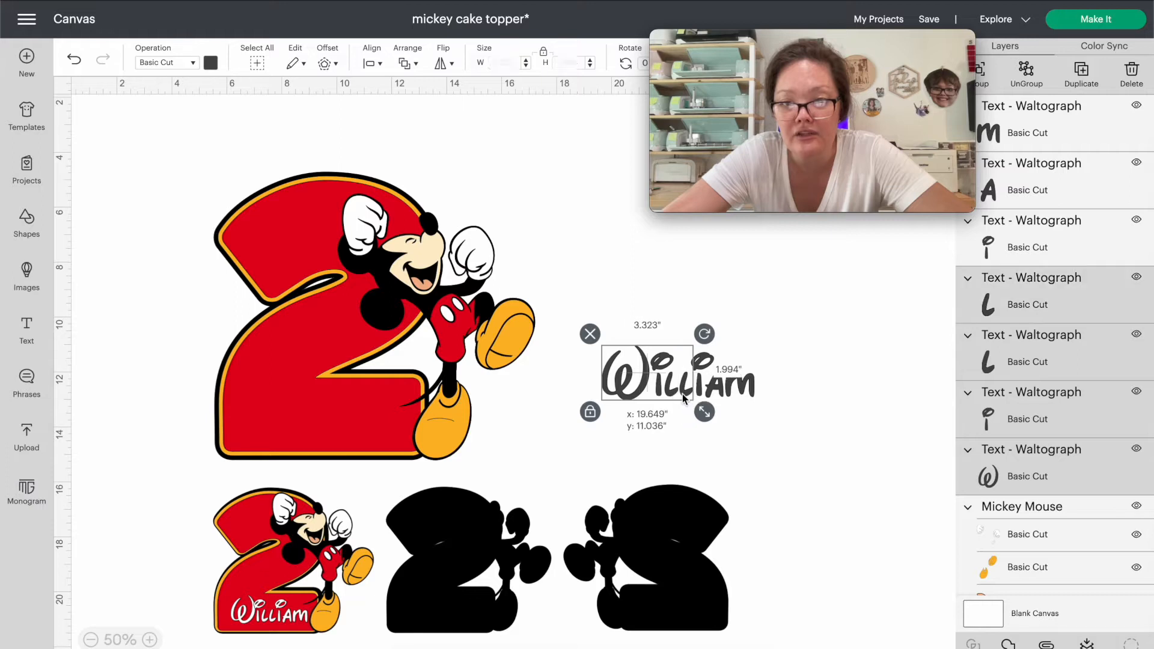
pyautogui.keyDown('shift'); pyautogui.click(704, 373); pyautogui.keyUp('shift')
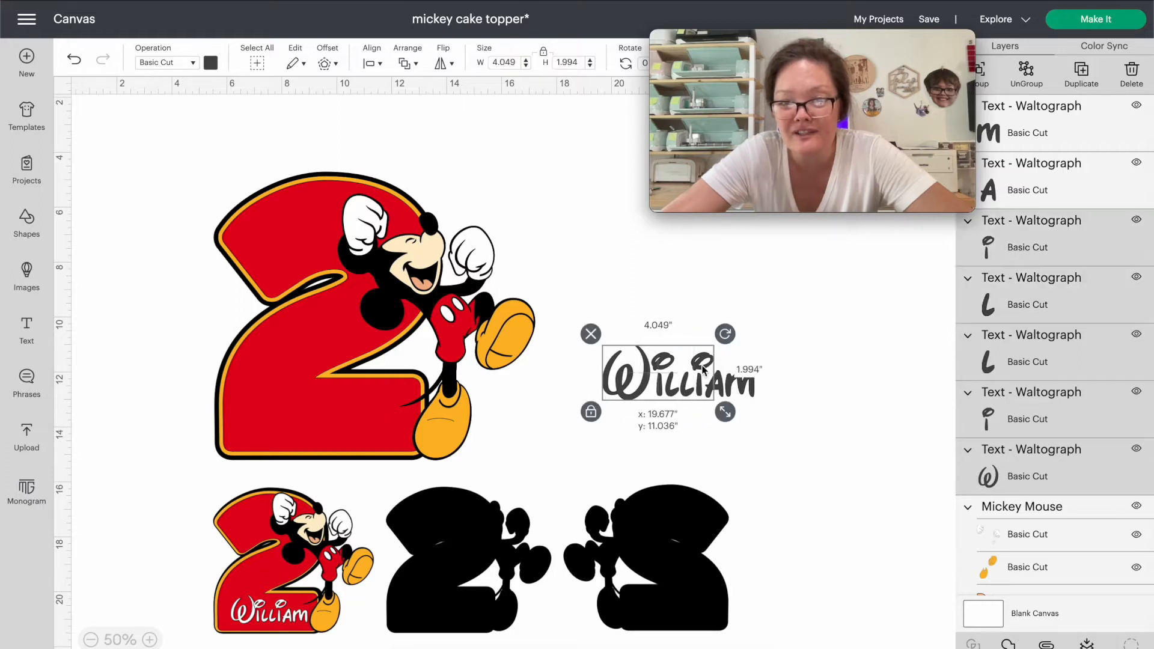
pyautogui.keyDown('shift'); pyautogui.click(713, 386); pyautogui.keyUp('shift')
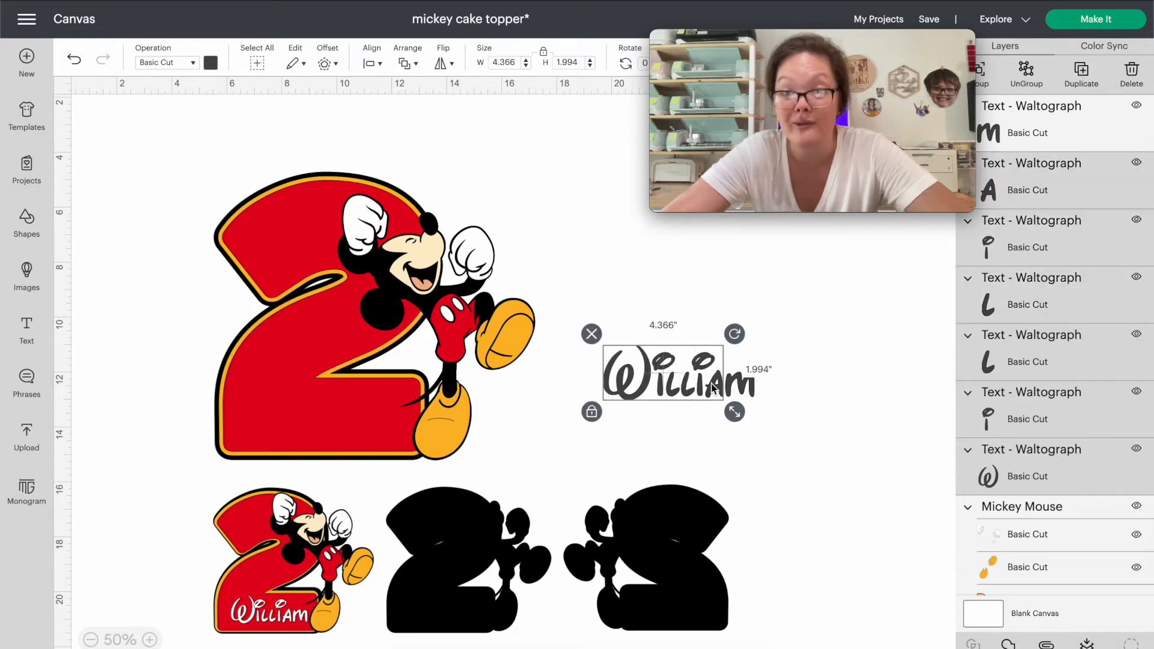
pyautogui.click(771, 411)
pyautogui.moveTo(788, 417); pyautogui.dragTo(583, 330)
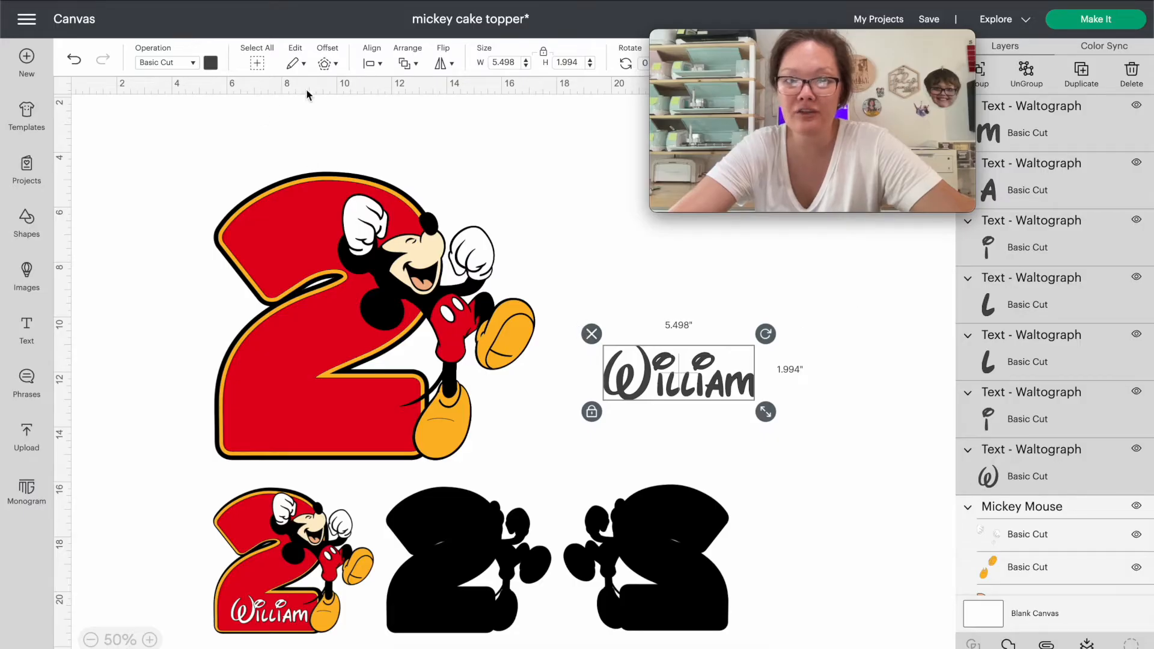
pyautogui.click(327, 65)
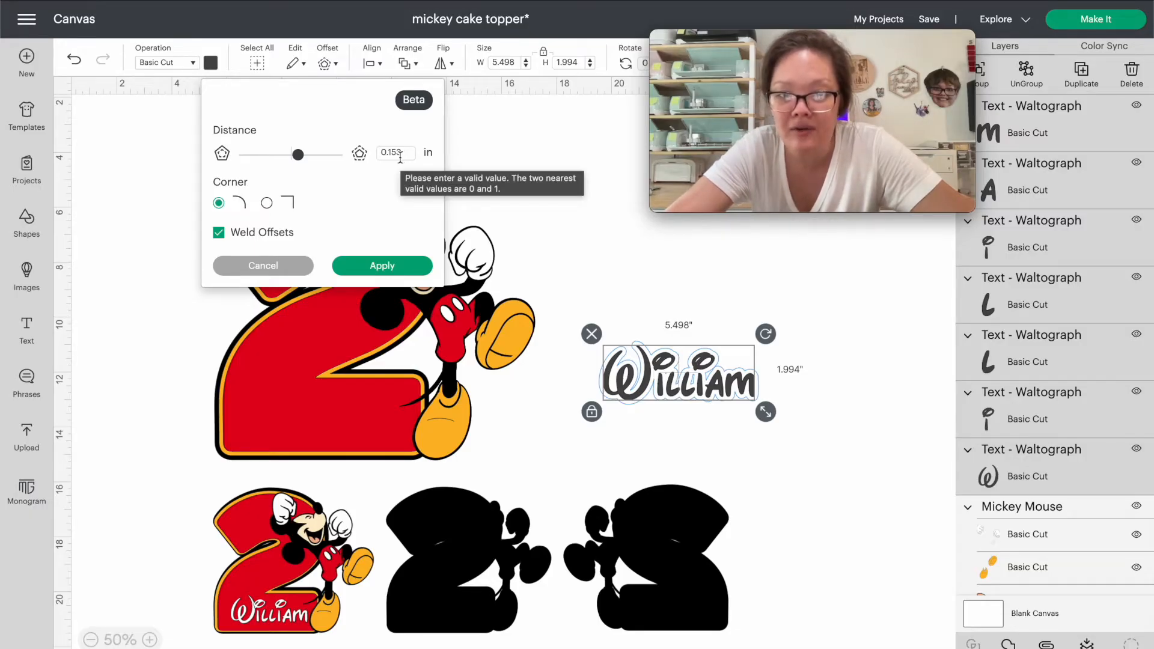
pyautogui.moveTo(297, 157); pyautogui.dragTo(295, 155)
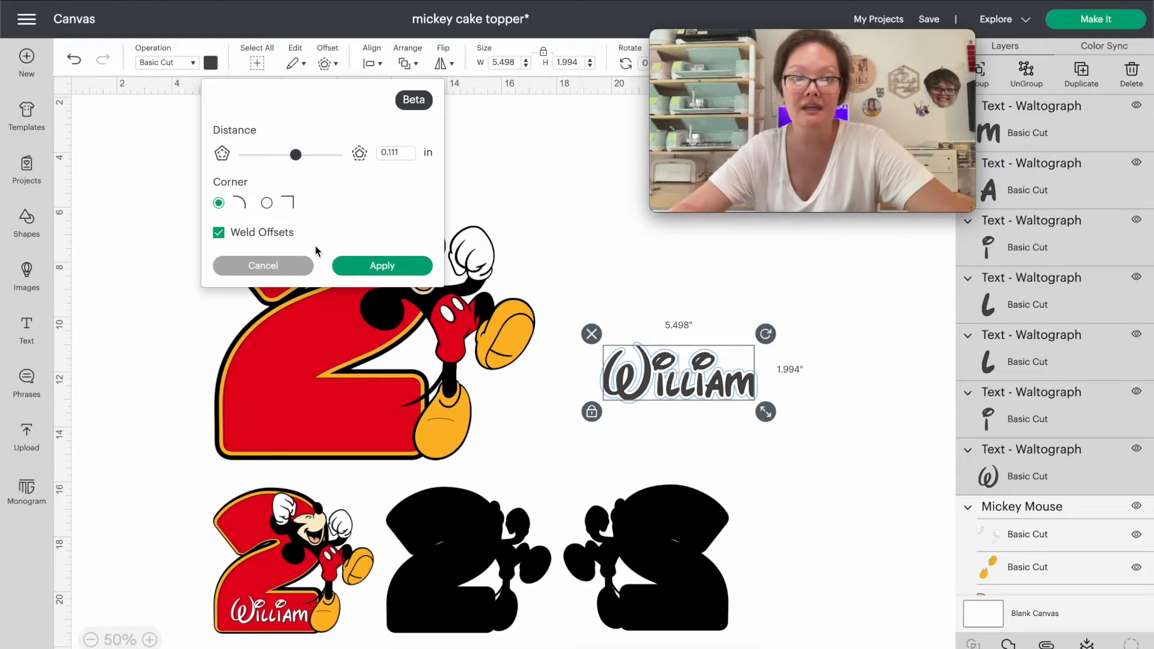
pyautogui.click(364, 270)
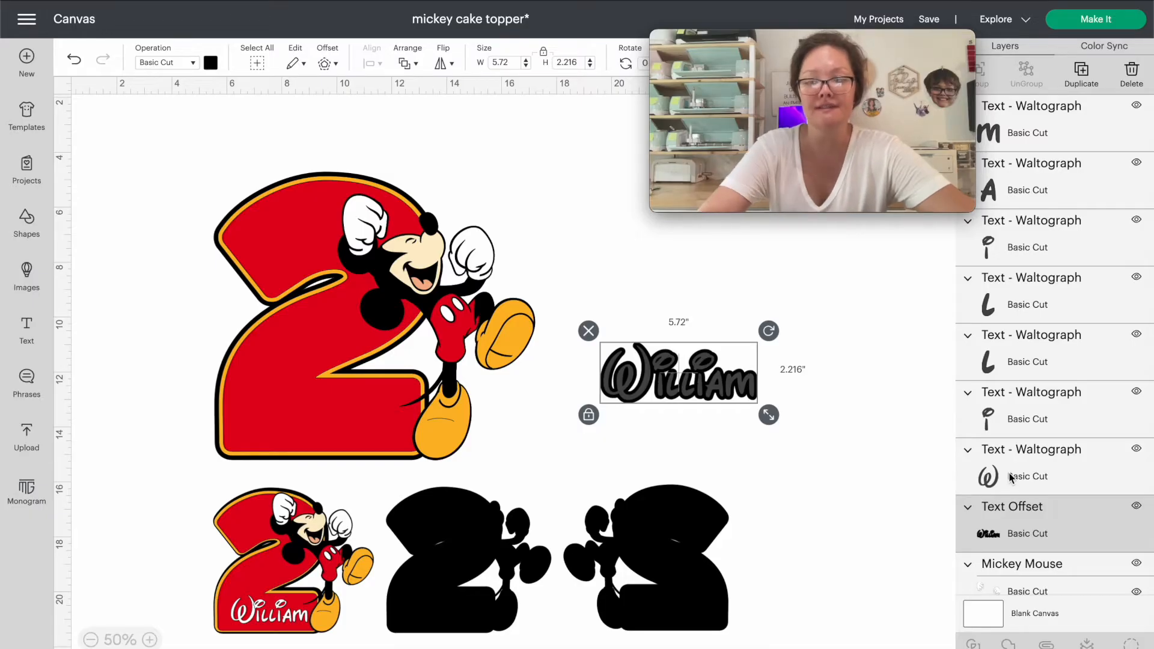
# Select all seven Waltograph letter layers of the name above the text offset and recolour them white.
pyautogui.click(1033, 456)
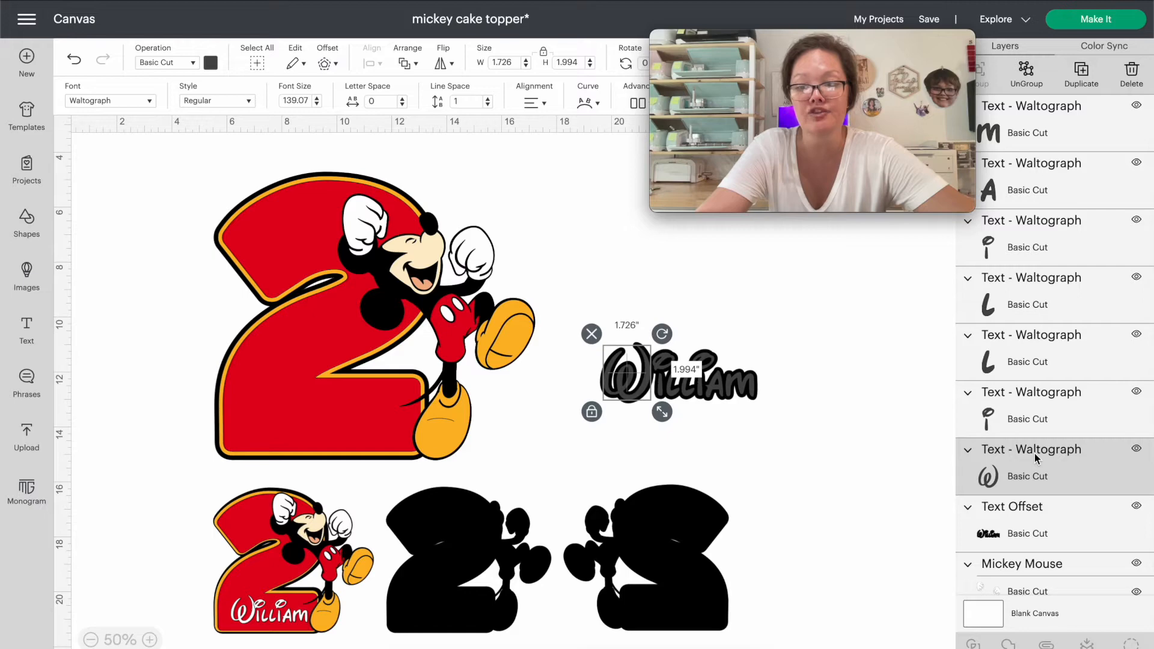
pyautogui.keyDown('shift'); pyautogui.click(1038, 420); pyautogui.keyUp('shift')
pyautogui.keyDown('shift'); pyautogui.click(1025, 350); pyautogui.keyUp('shift')
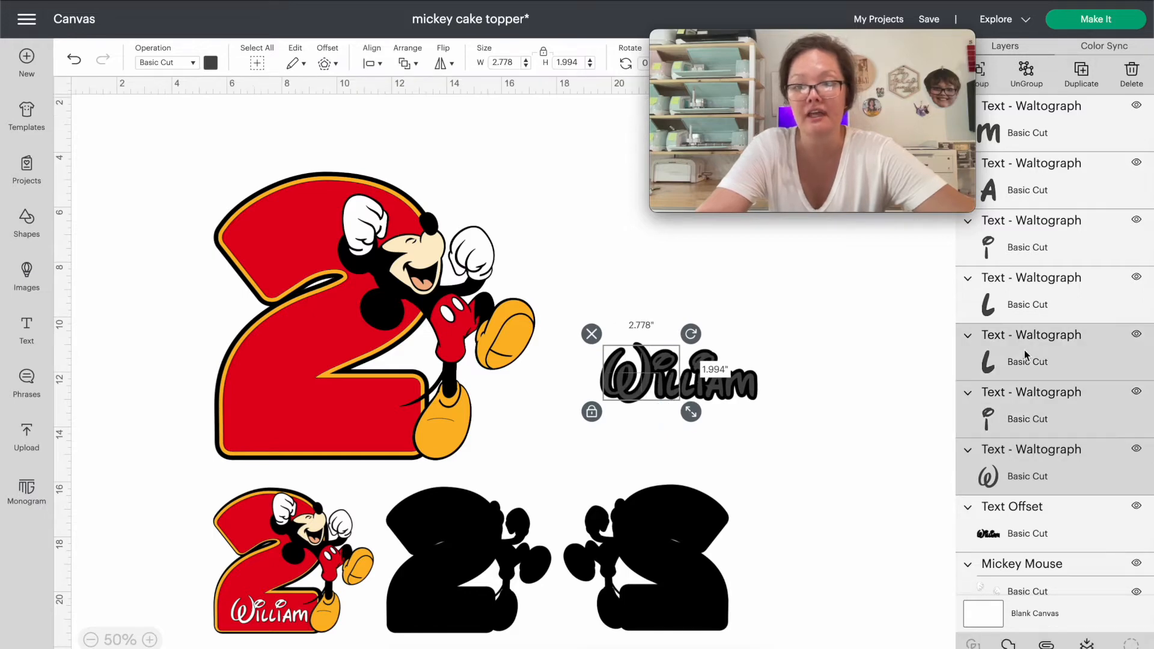
pyautogui.keyDown('shift'); pyautogui.click(1023, 277); pyautogui.keyUp('shift')
pyautogui.keyDown('shift'); pyautogui.click(1024, 246); pyautogui.keyUp('shift')
pyautogui.keyDown('shift'); pyautogui.click(1023, 190); pyautogui.keyUp('shift')
pyautogui.keyDown('shift'); pyautogui.click(1023, 144); pyautogui.keyUp('shift')
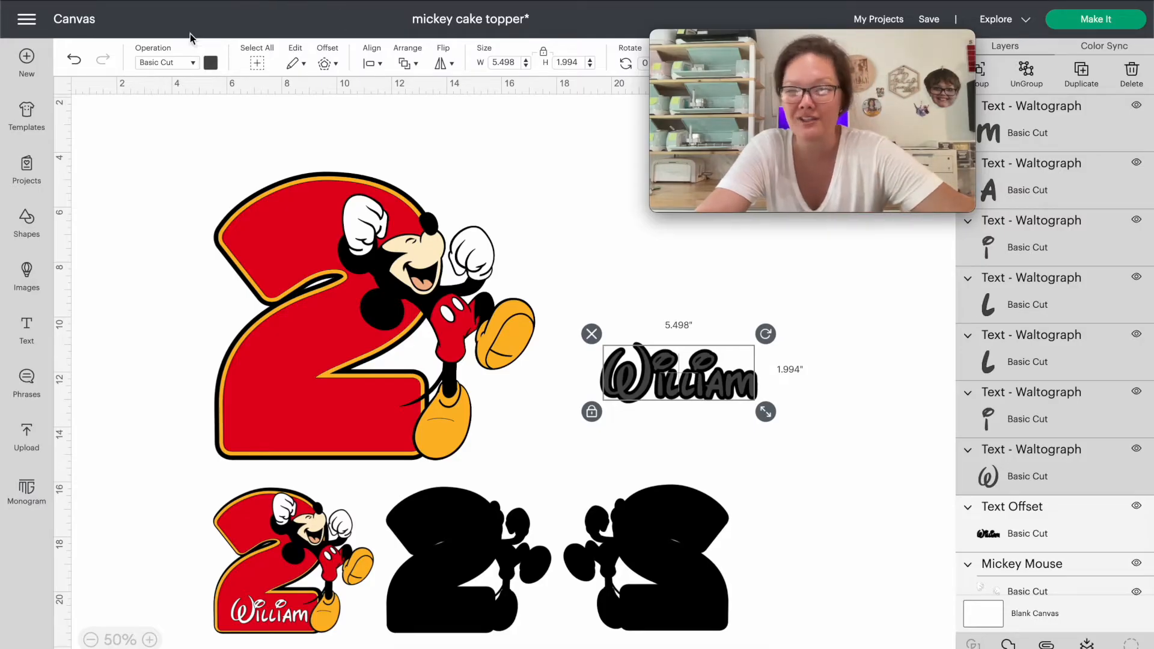
pyautogui.click(211, 62)
pyautogui.click(325, 128)
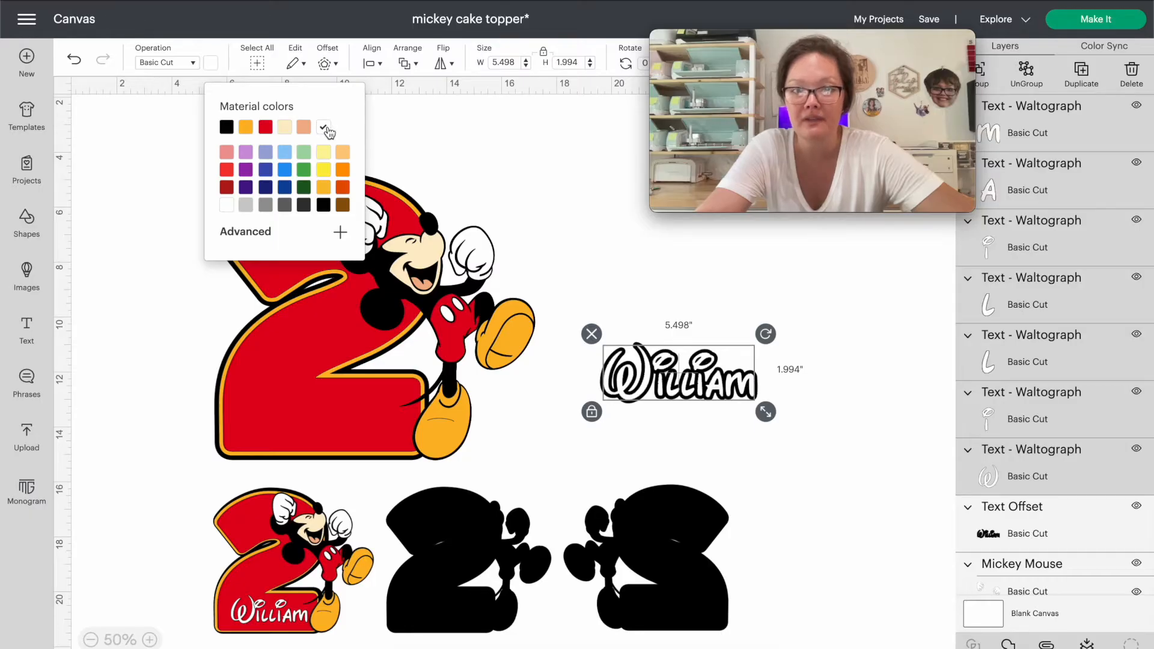
# Group the white letters of the name together with their black text offset.
pyautogui.click(844, 445)
pyautogui.moveTo(805, 423); pyautogui.dragTo(579, 325)
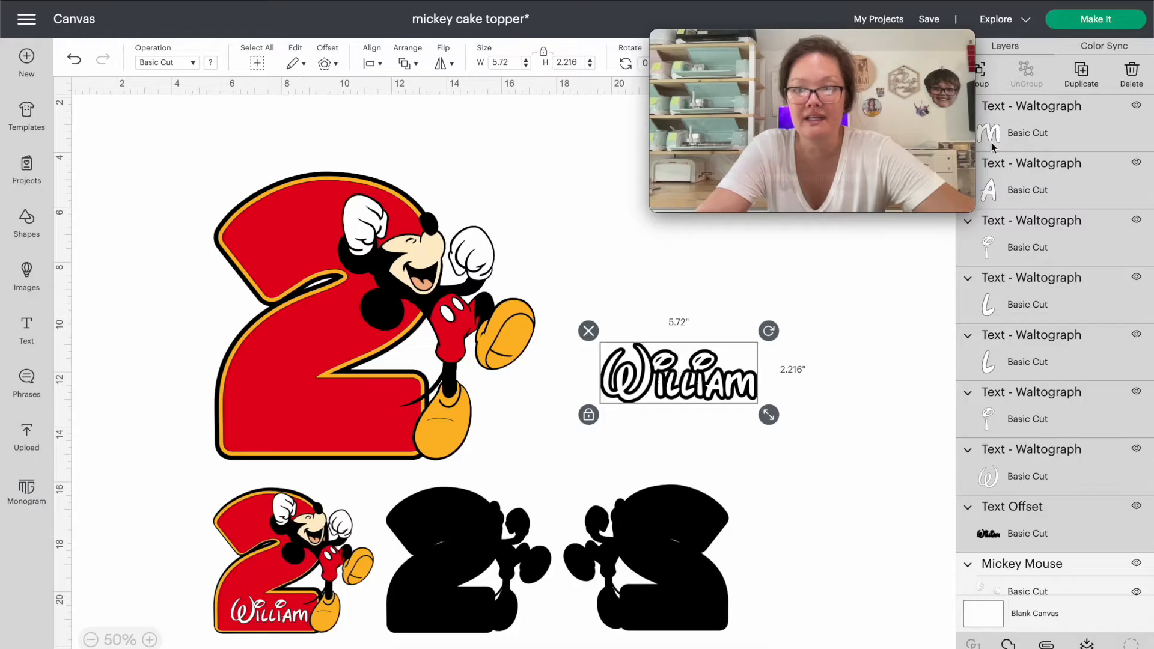
pyautogui.click(987, 88)
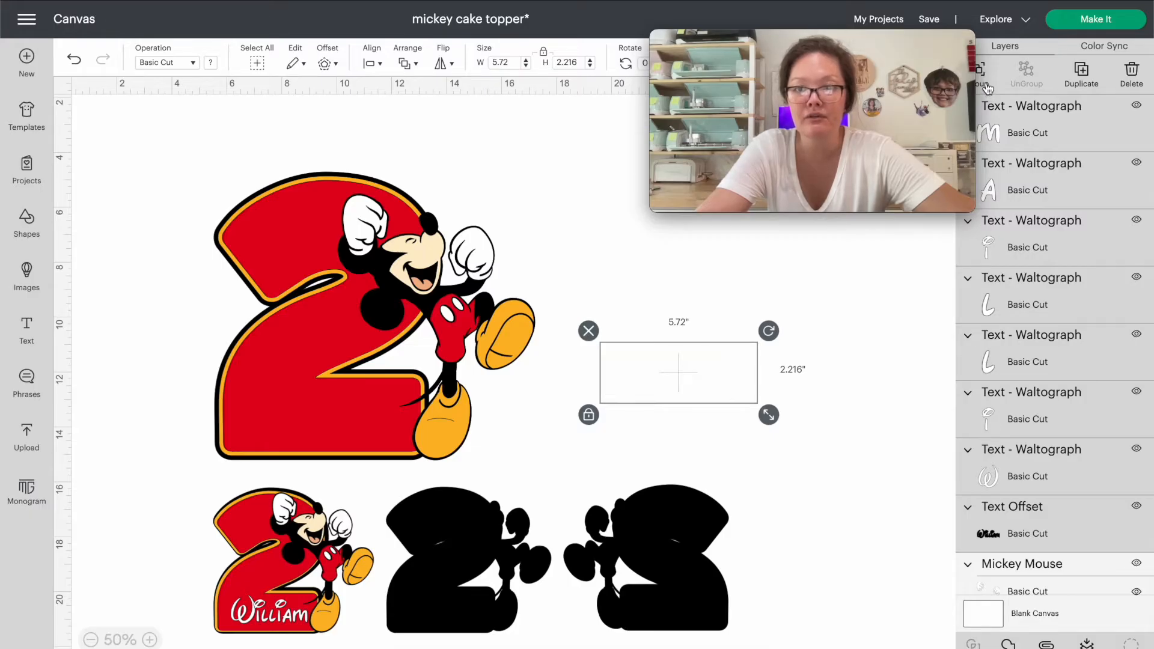
pyautogui.rightClick(719, 215)
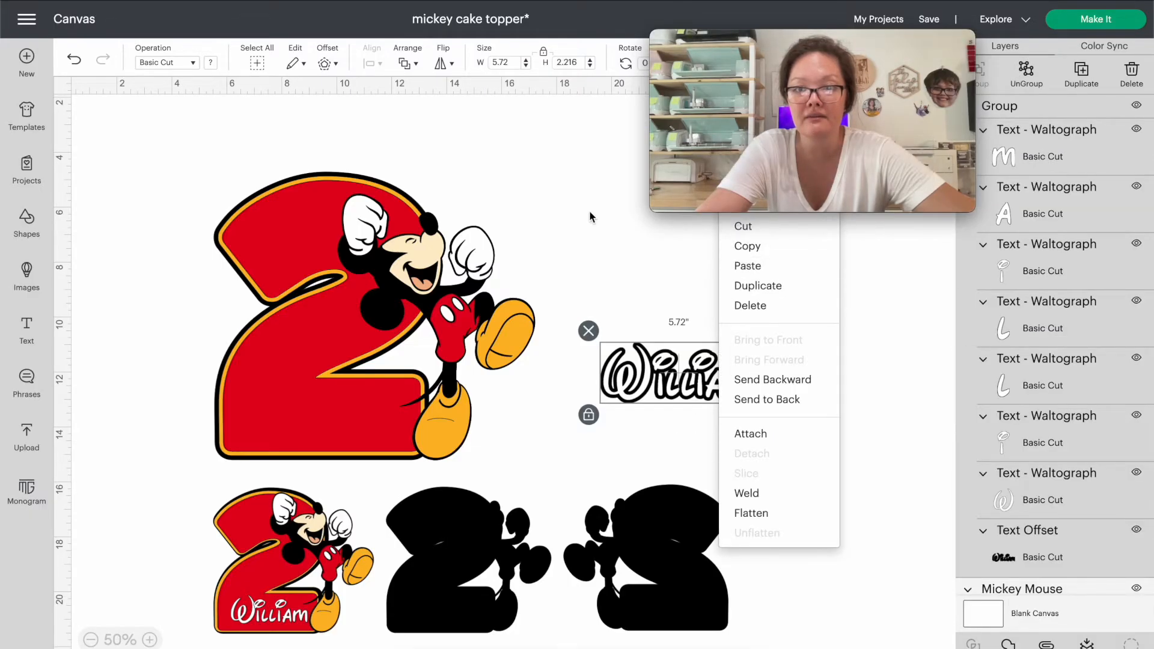
pyautogui.click(588, 214)
pyautogui.moveTo(823, 72)
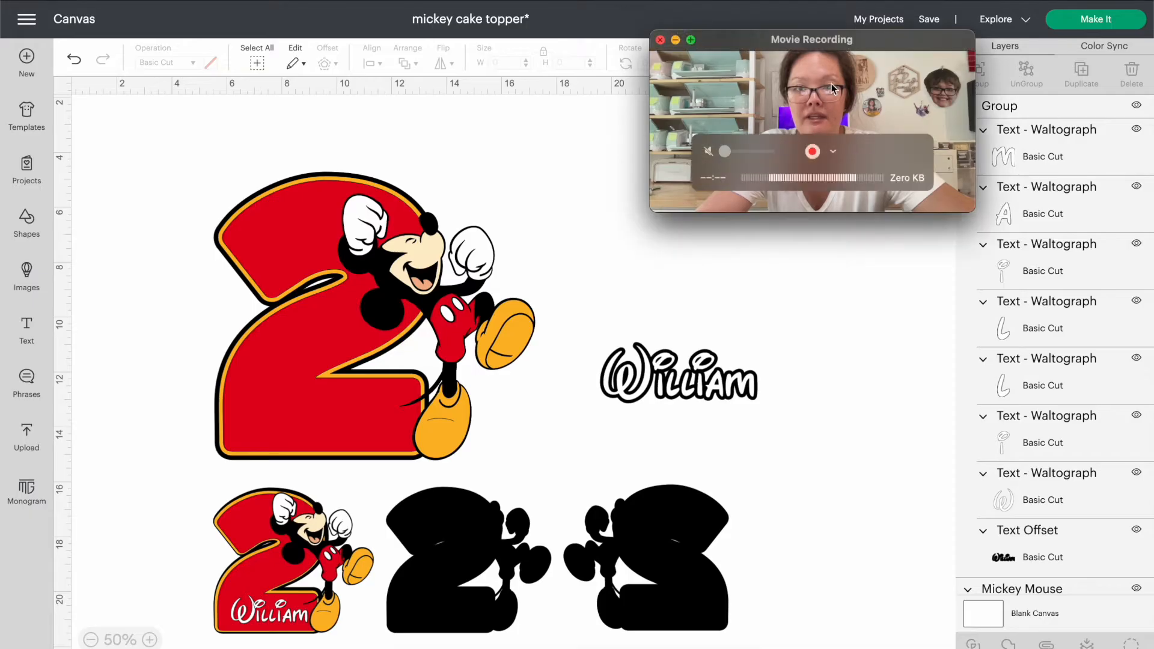
pyautogui.moveTo(829, 78); pyautogui.dragTo(988, 480)
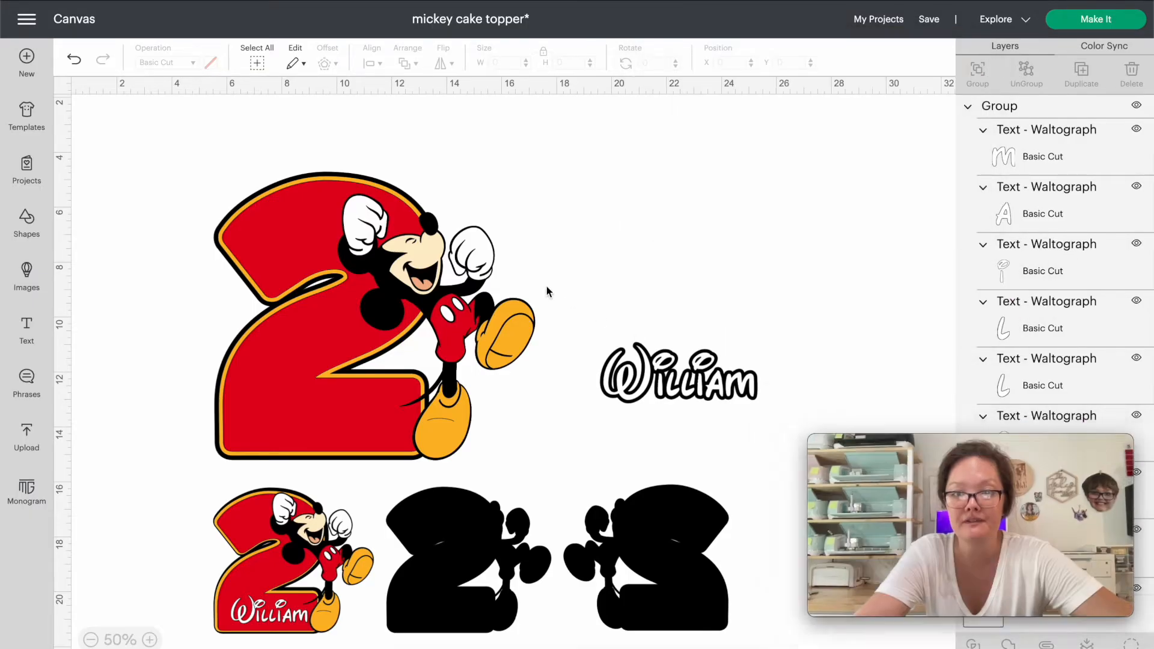
pyautogui.click(700, 373)
pyautogui.rightClick(699, 373)
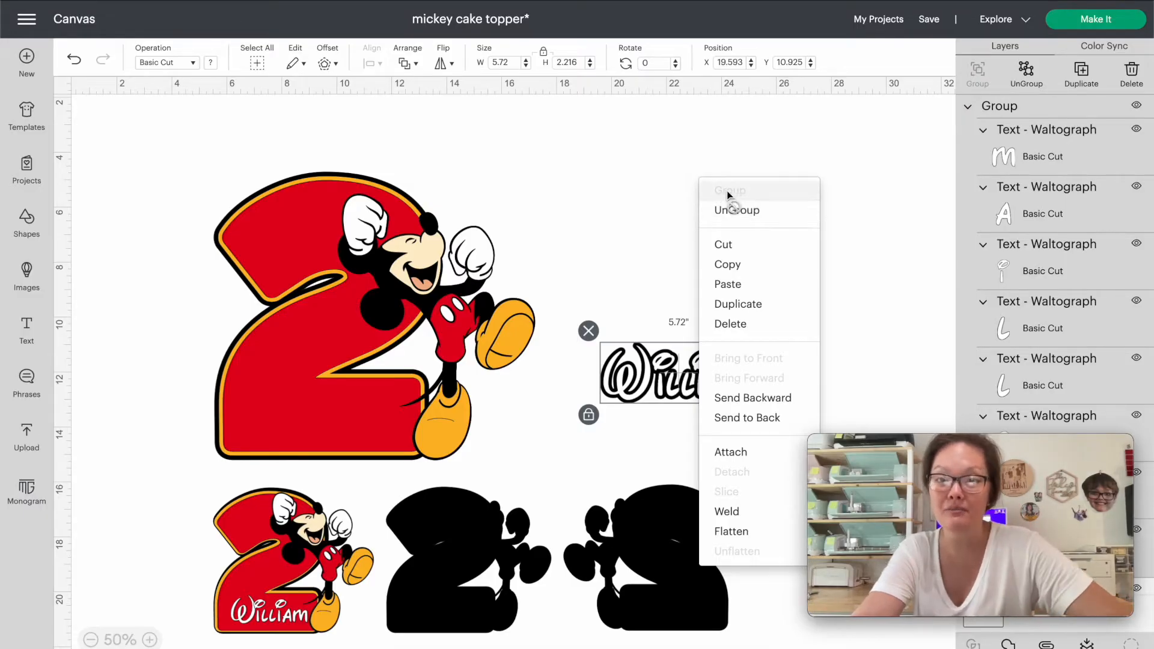
pyautogui.click(697, 150)
# Place the grouped name on the base of the large 2 and enlarge it to about 6.5 x 2.5 in.
pyautogui.moveTo(602, 283); pyautogui.dragTo(418, 458)
pyautogui.moveTo(362, 438)
pyautogui.mouseDown()
pyautogui.moveTo(371, 337)
pyautogui.moveTo(363, 448)
pyautogui.mouseUp()
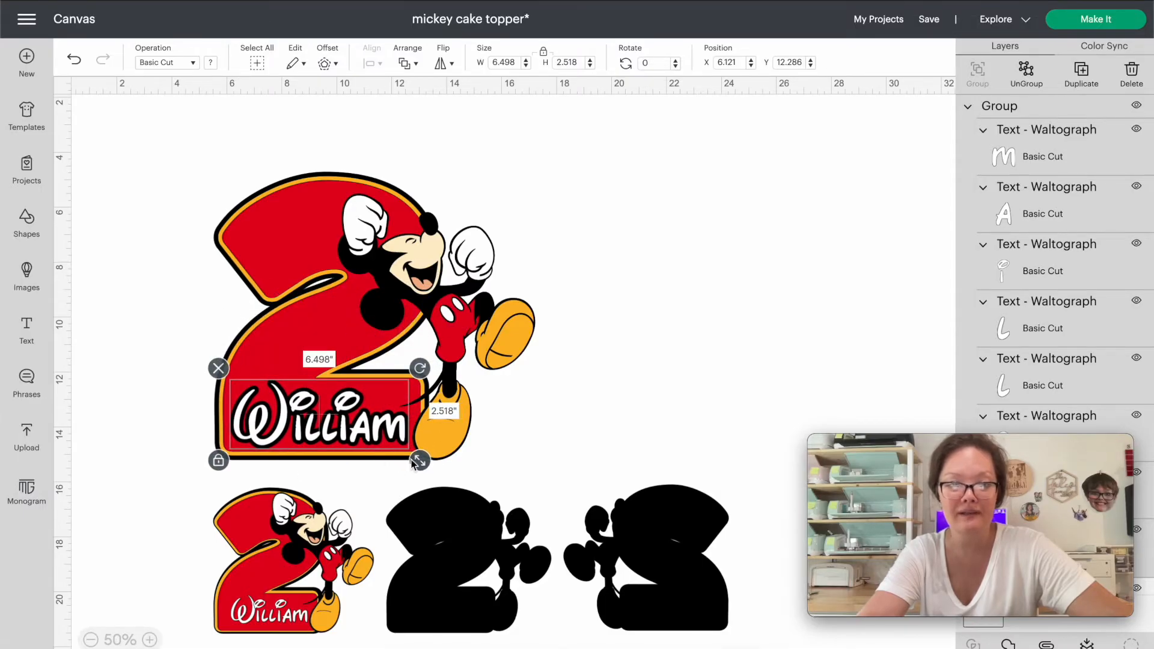
pyautogui.click(160, 412)
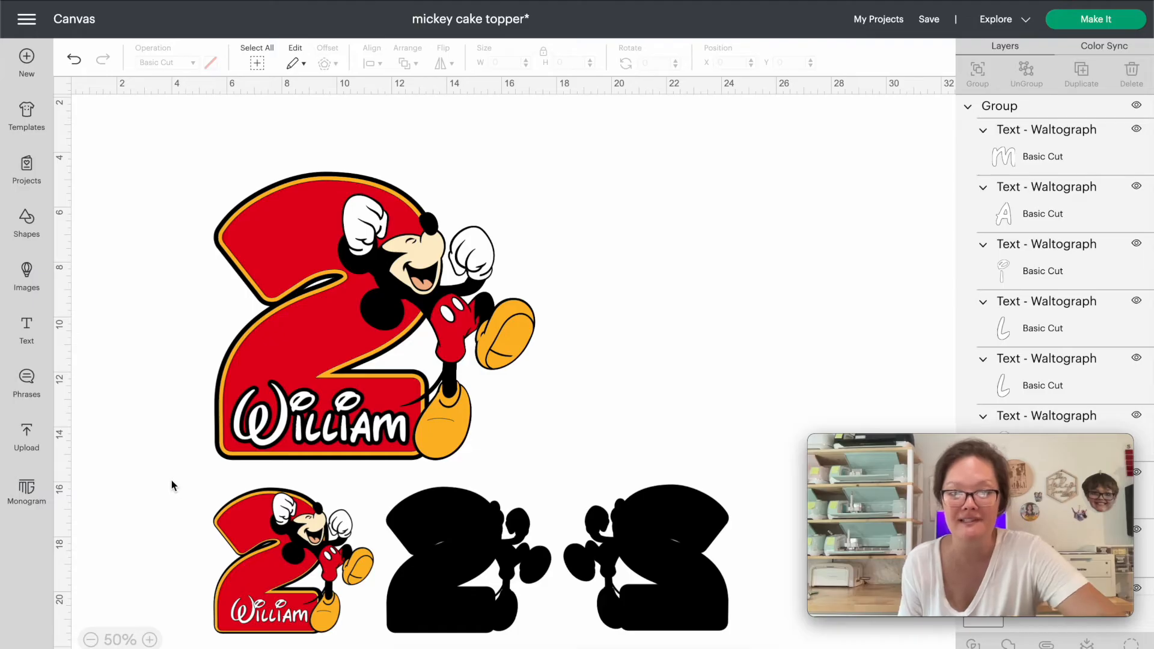
# Select the whole large topper, shift it slightly left, and set its width to 6 in.
pyautogui.moveTo(160, 131); pyautogui.dragTo(528, 463)
pyautogui.moveTo(448, 399); pyautogui.dragTo(424, 398)
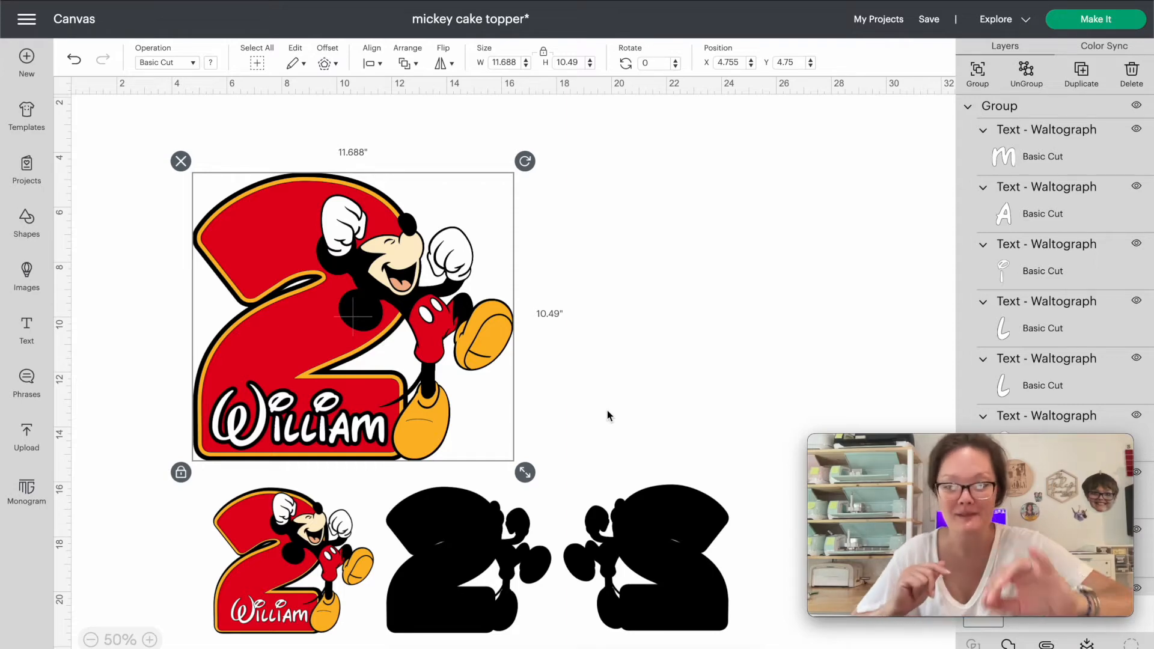
pyautogui.click(518, 67)
pyautogui.doubleClick(489, 63)
pyautogui.write('6')
pyautogui.press('Return')
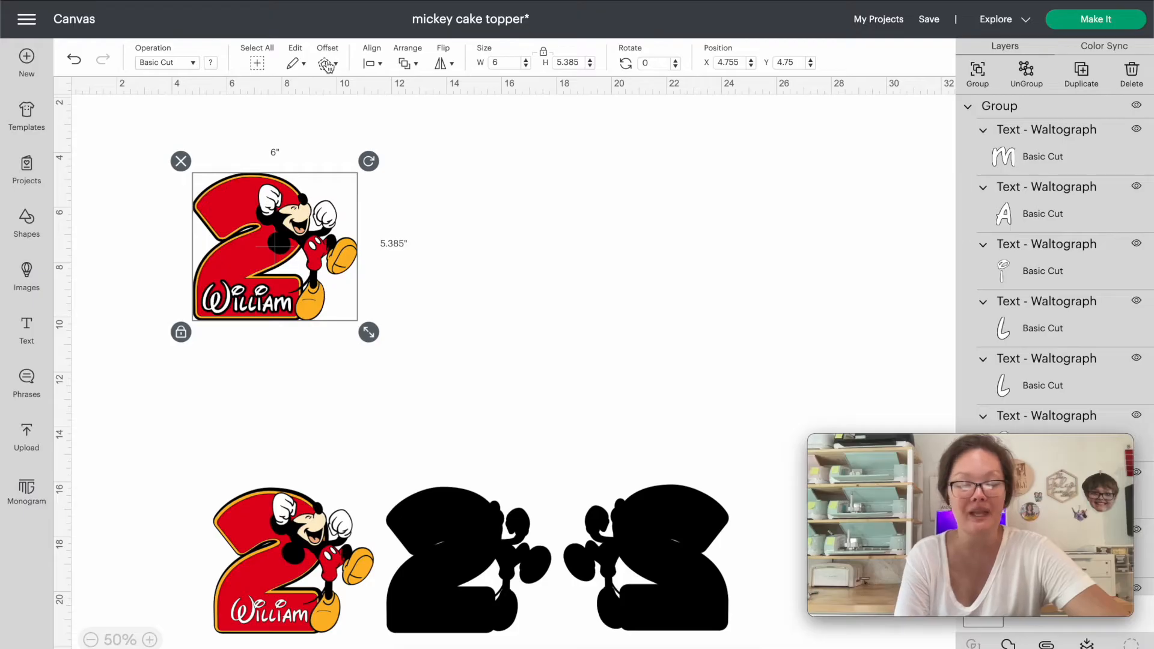
# Duplicate the 6 in topper, place the copy to the right of the original, and weld it into a solid black silhouette.
pyautogui.click(1081, 72)
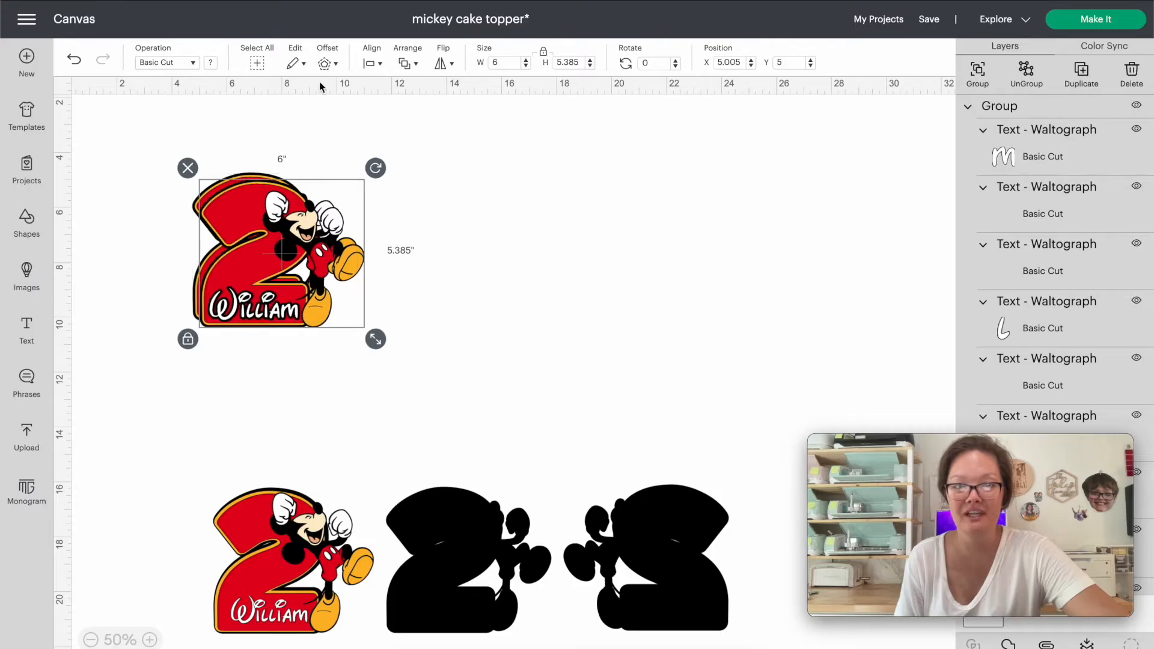
pyautogui.moveTo(311, 251); pyautogui.dragTo(485, 248)
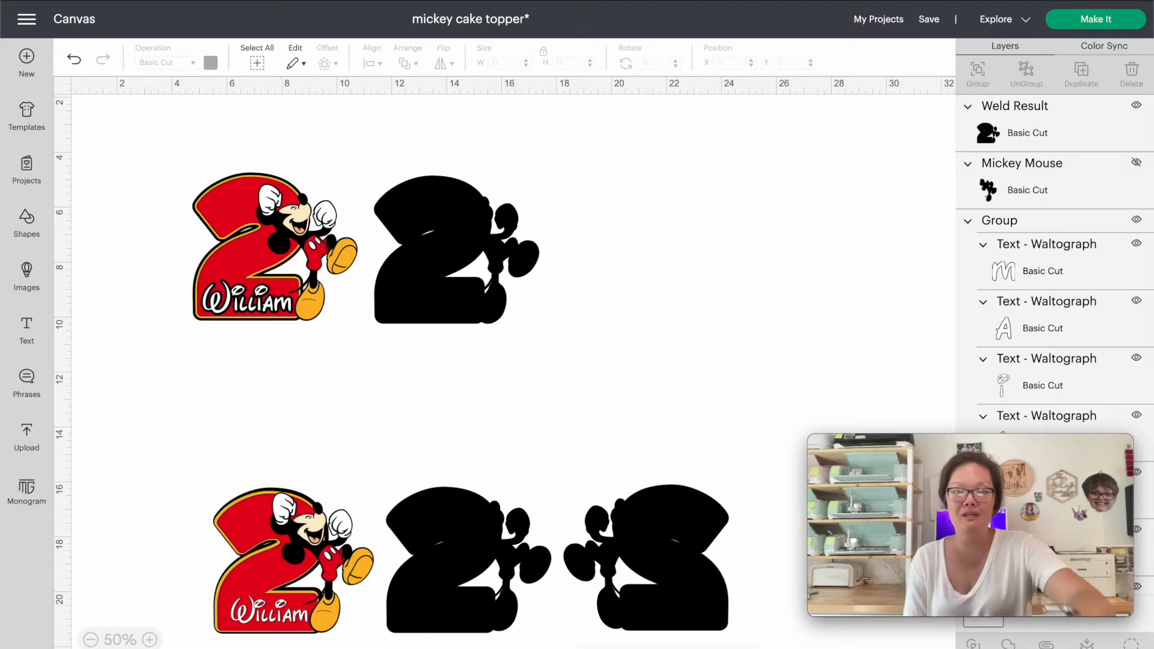
# Duplicate the black silhouette, place the copy to its right, and flip that copy horizontally.
pyautogui.click(400, 291)
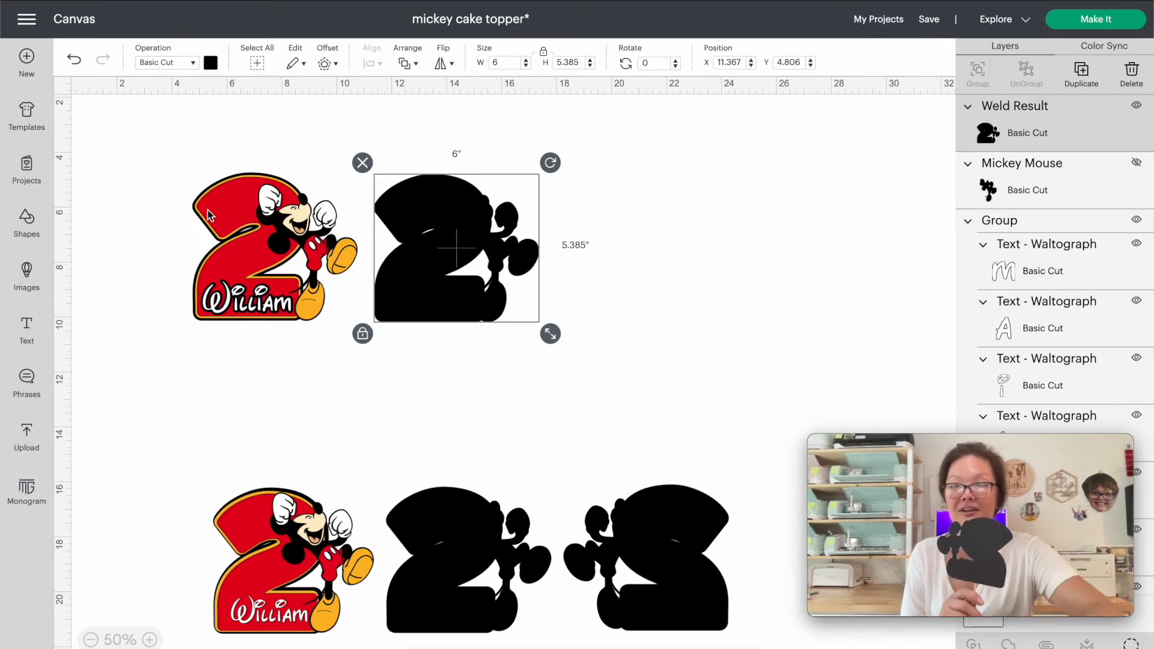
pyautogui.click(1090, 78)
pyautogui.moveTo(498, 249); pyautogui.dragTo(676, 251)
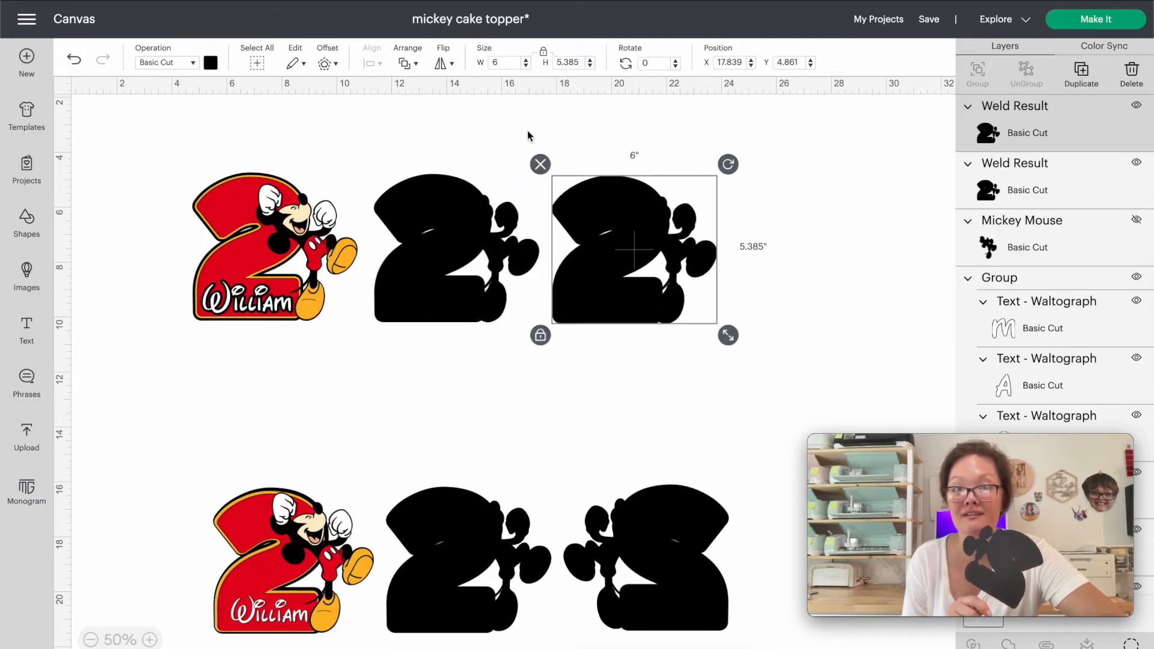
pyautogui.click(441, 65)
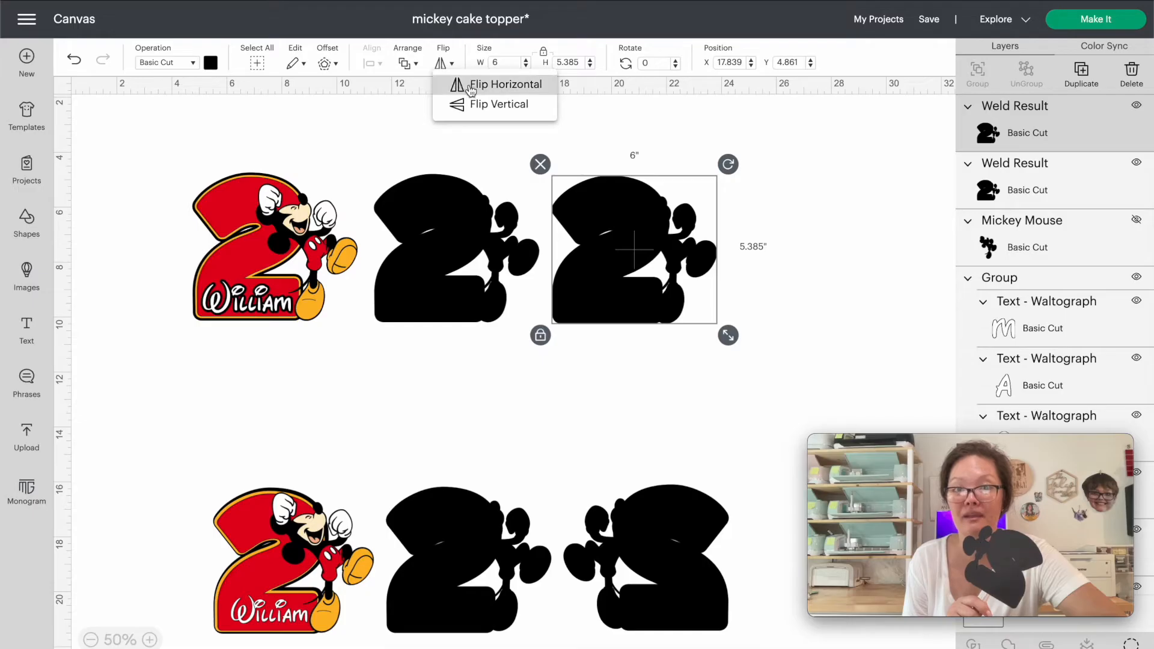
pyautogui.click(469, 85)
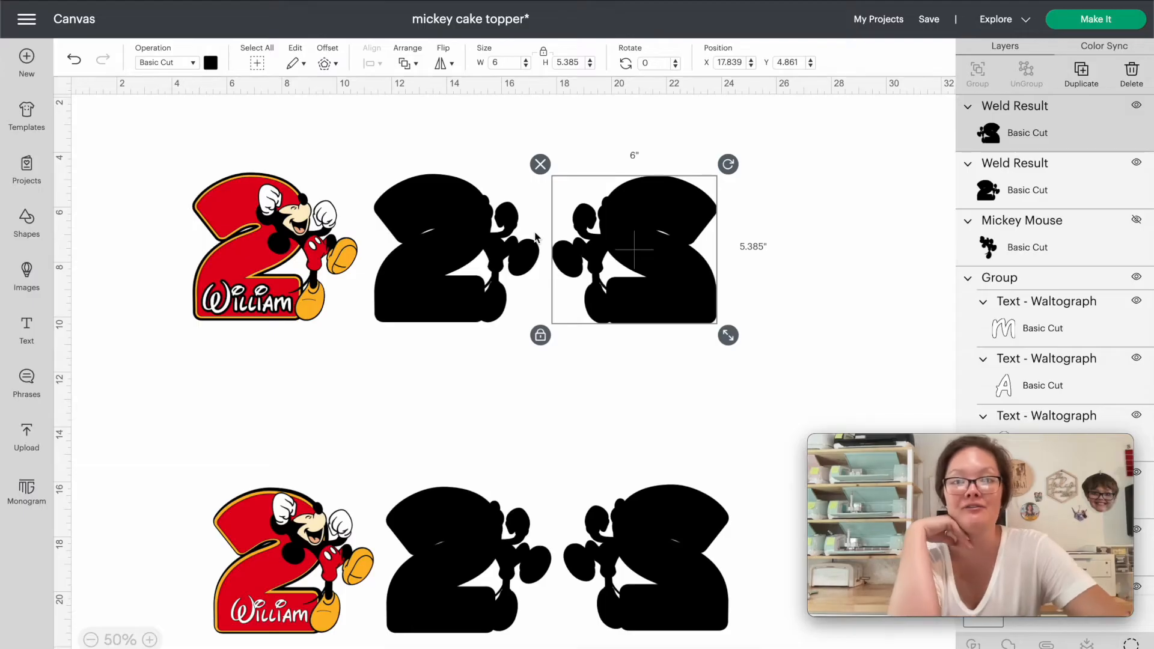
# Move Mickey off the 2 to its right and nudge the 2, the name and the unflipped silhouette slightly right.
pyautogui.moveTo(486, 245); pyautogui.dragTo(494, 247)
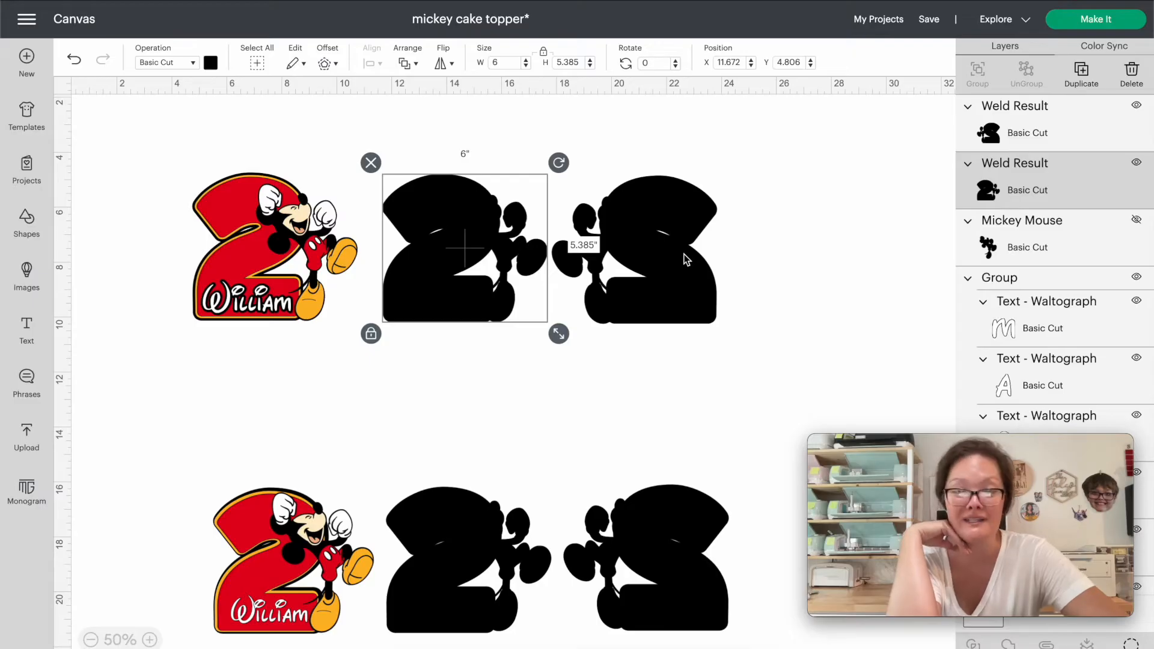
pyautogui.moveTo(277, 224); pyautogui.dragTo(316, 227)
pyautogui.moveTo(238, 207)
pyautogui.mouseDown()
pyautogui.moveTo(211, 210)
pyautogui.moveTo(242, 211)
pyautogui.mouseUp()
pyautogui.moveTo(250, 311); pyautogui.dragTo(259, 309)
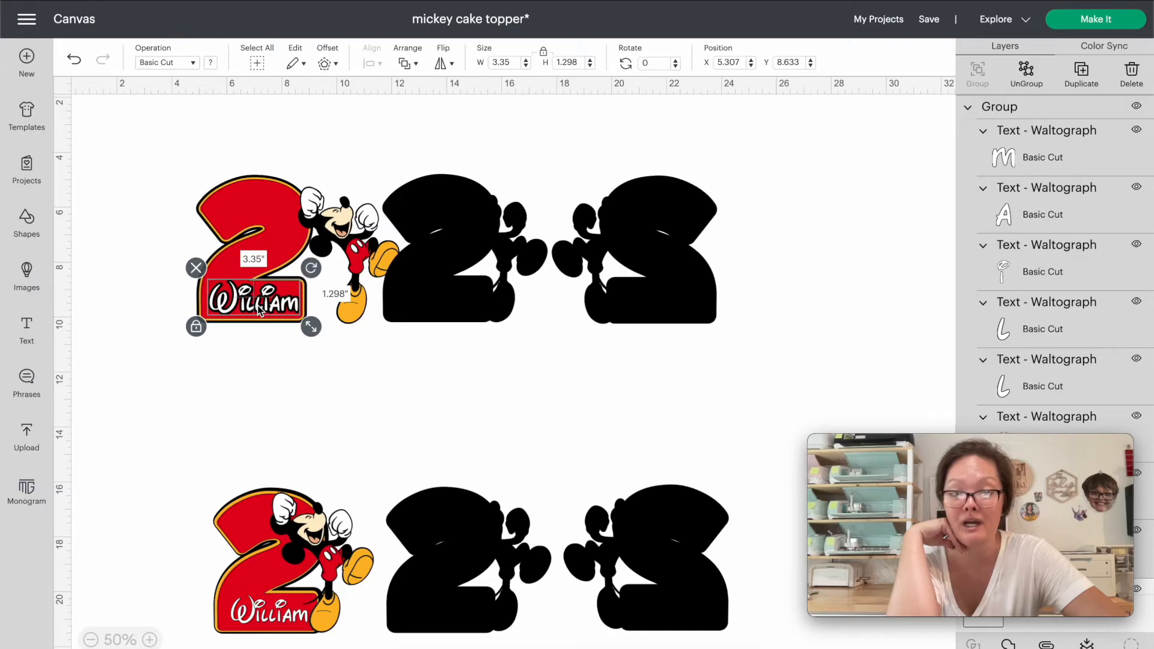
# Try deleting the reference topper and its silhouettes in the lower row, and undo the deletion.
pyautogui.click(185, 470)
pyautogui.moveTo(186, 468); pyautogui.dragTo(741, 648)
pyautogui.press('Delete')
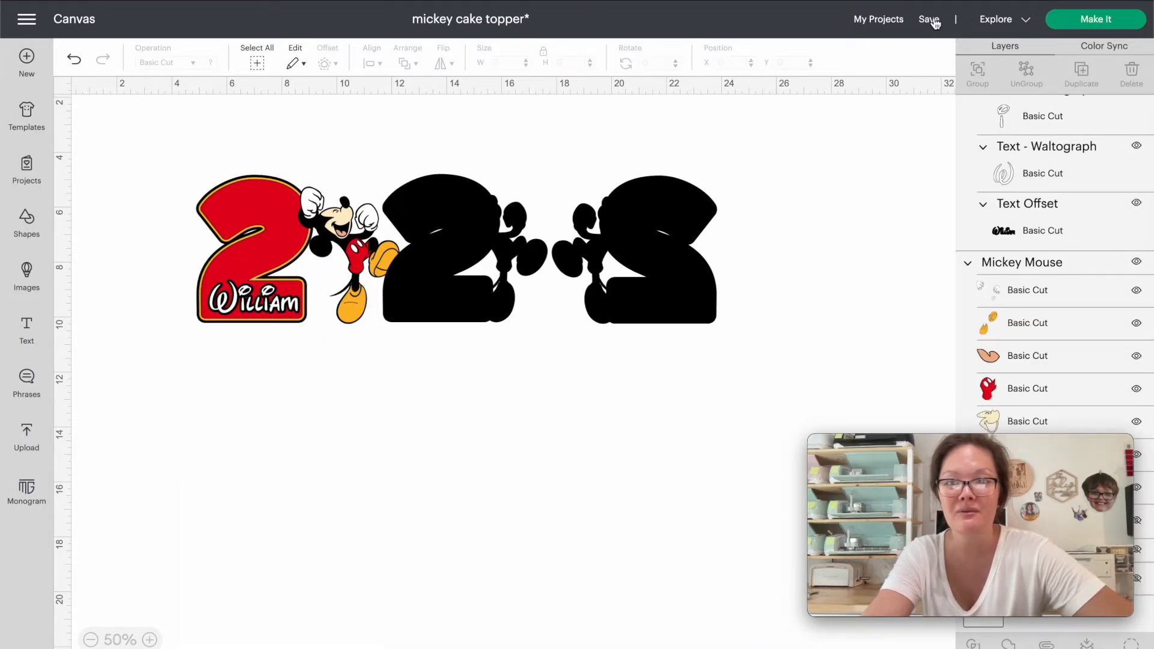
pyautogui.click(929, 20)
pyautogui.click(859, 167)
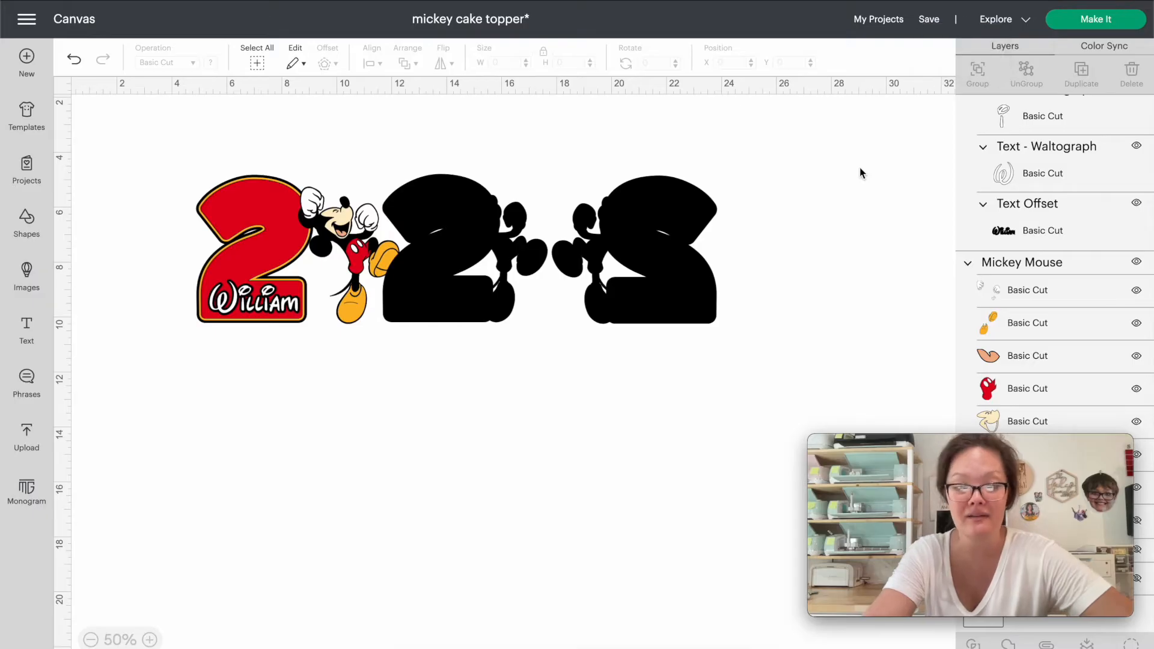
pyautogui.hotkey('ctrl', 'z')
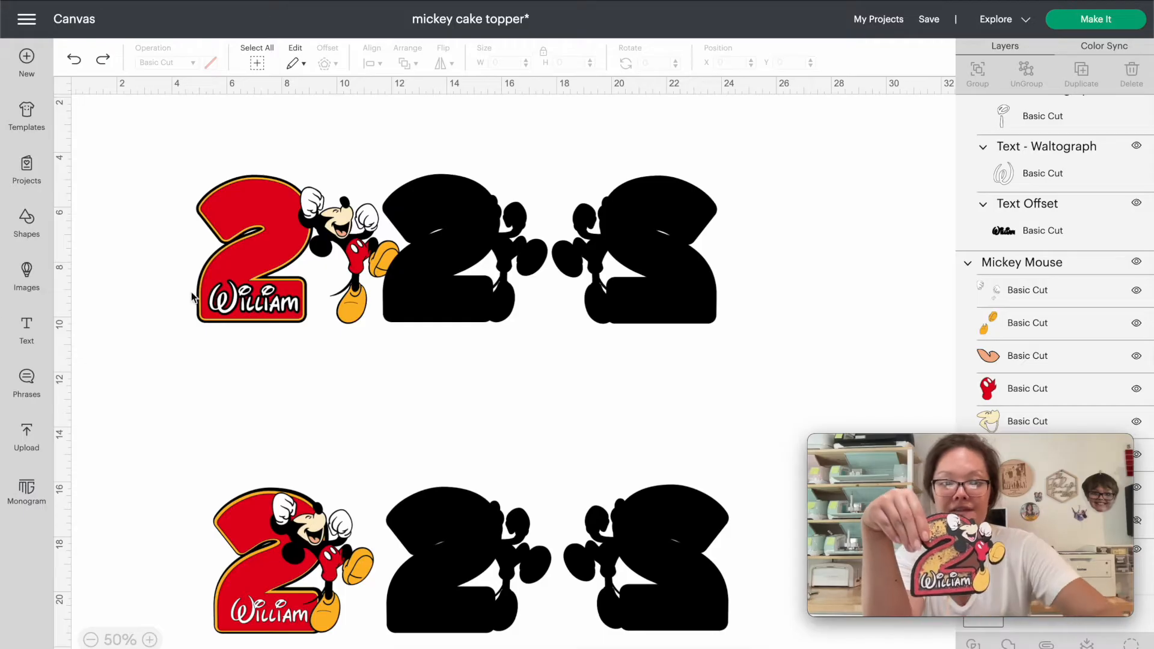
# Delete the old reference topper and both of its black silhouettes from the lower part of the canvas.
pyautogui.moveTo(210, 458); pyautogui.dragTo(709, 642)
pyautogui.press('Delete')
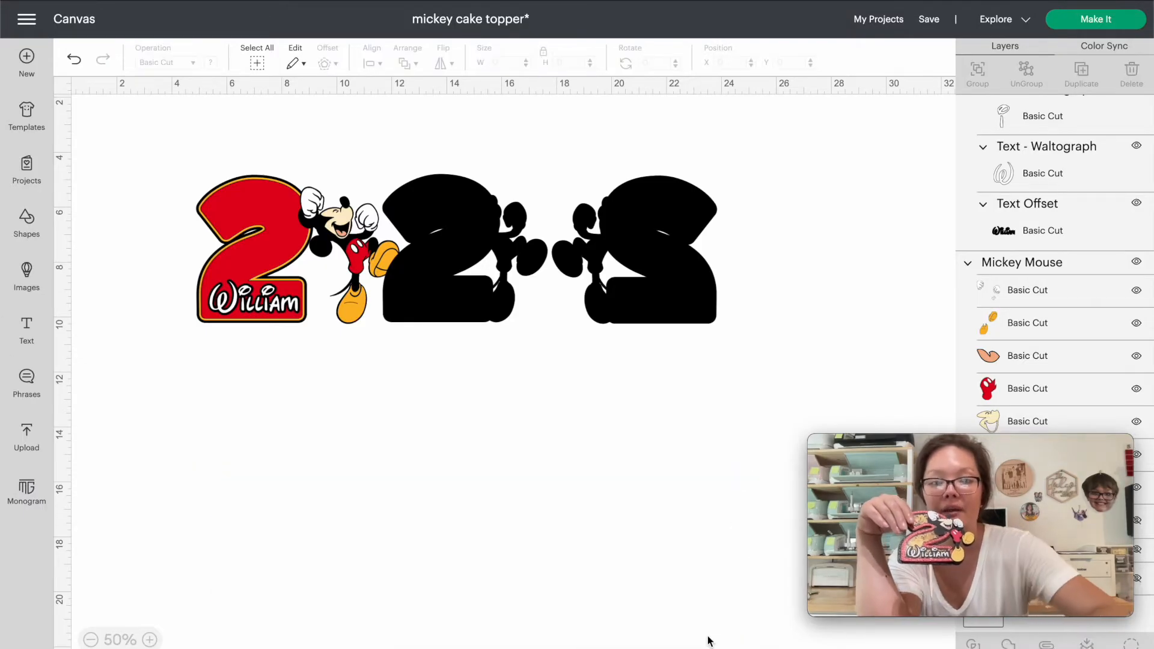
# Preview the project's cutting mats, examine the layout of the white, black and orange mats, and return to the canvas.
pyautogui.click(1089, 20)
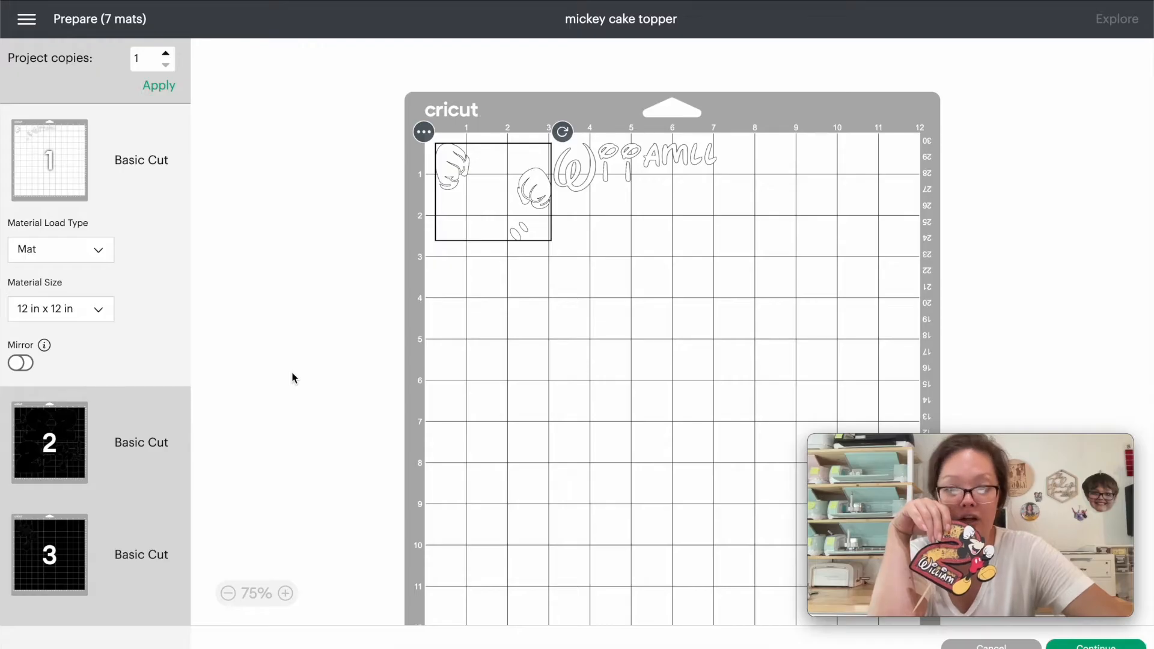
pyautogui.click(103, 424)
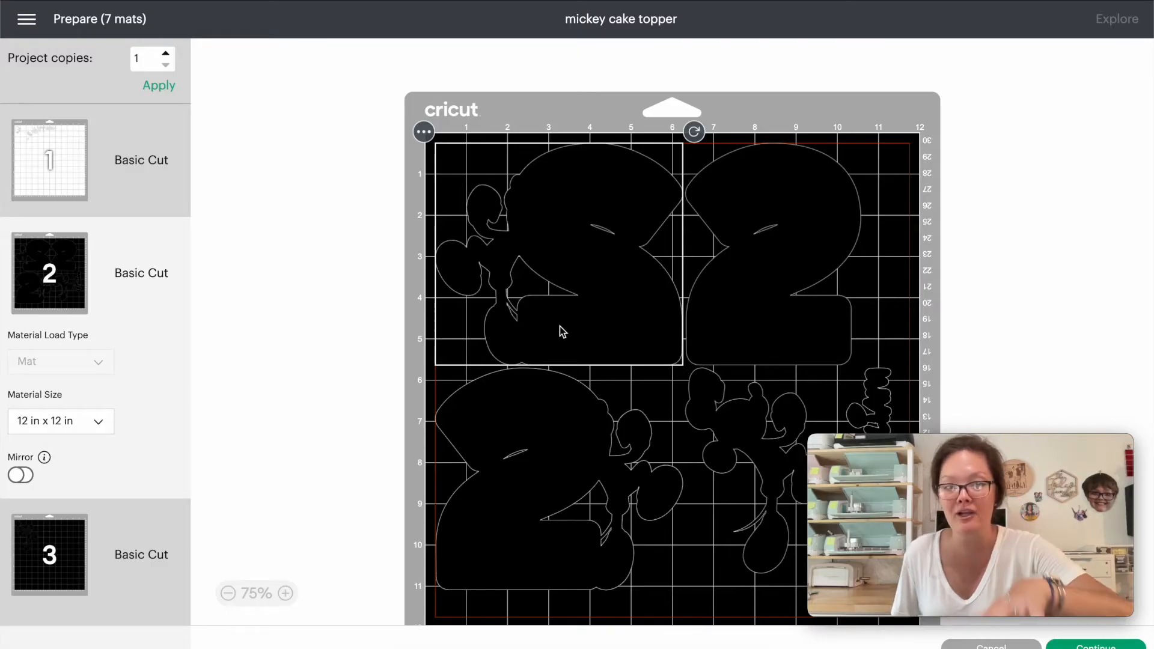
pyautogui.scroll(-3, 180, 484)
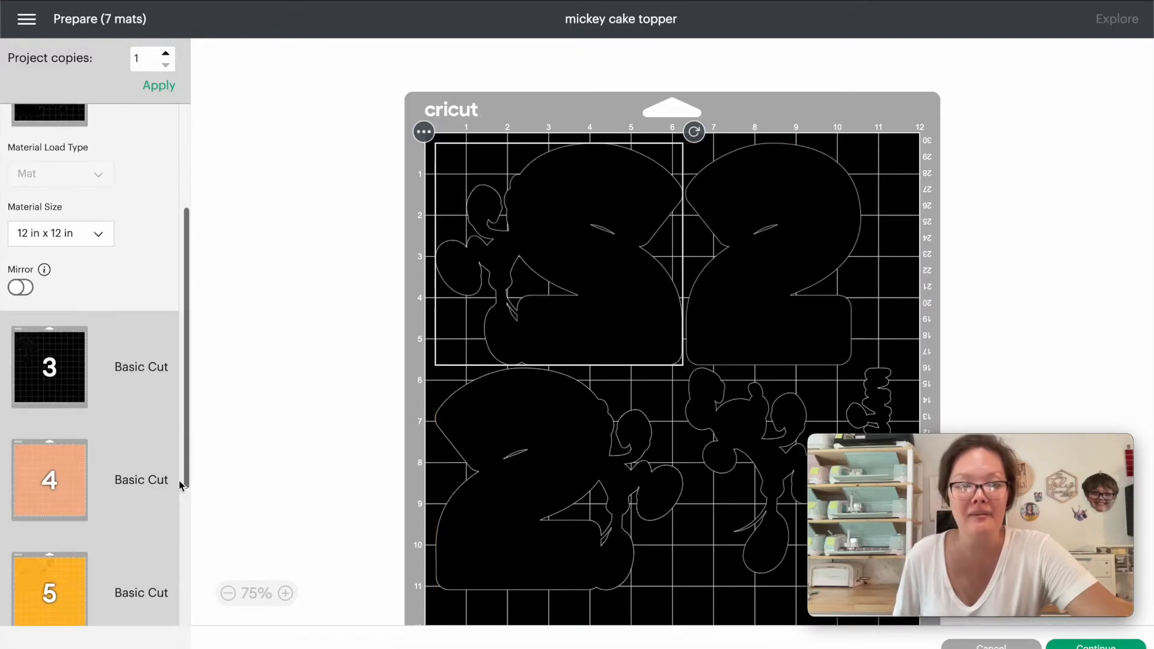
pyautogui.click(98, 458)
pyautogui.click(119, 590)
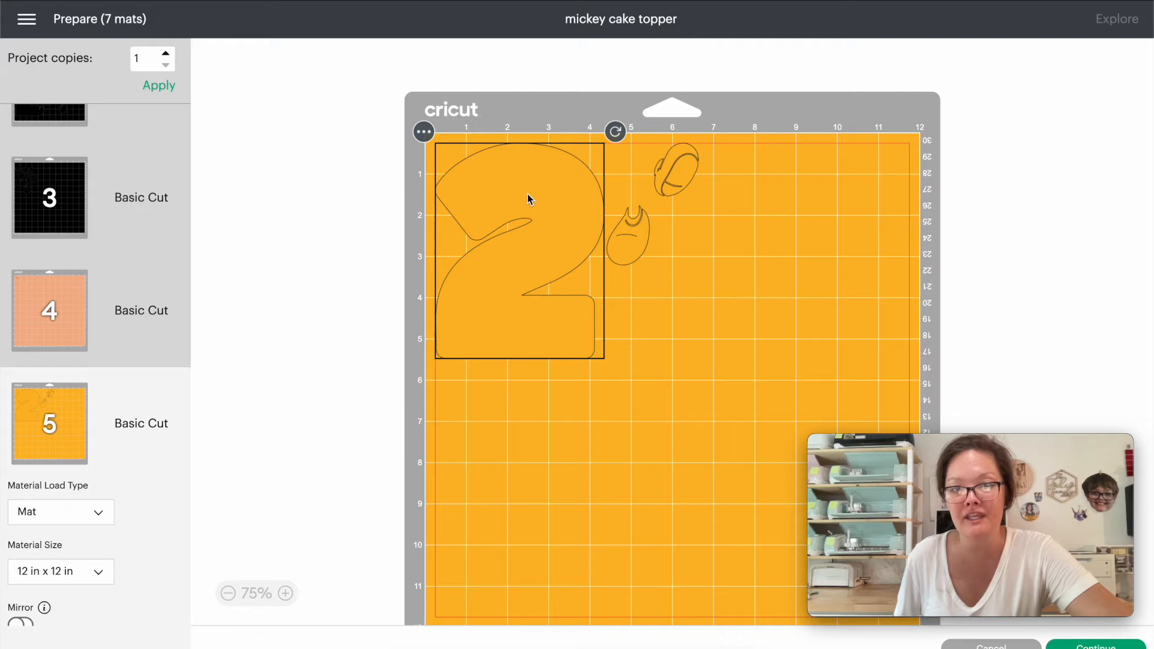
pyautogui.click(623, 235)
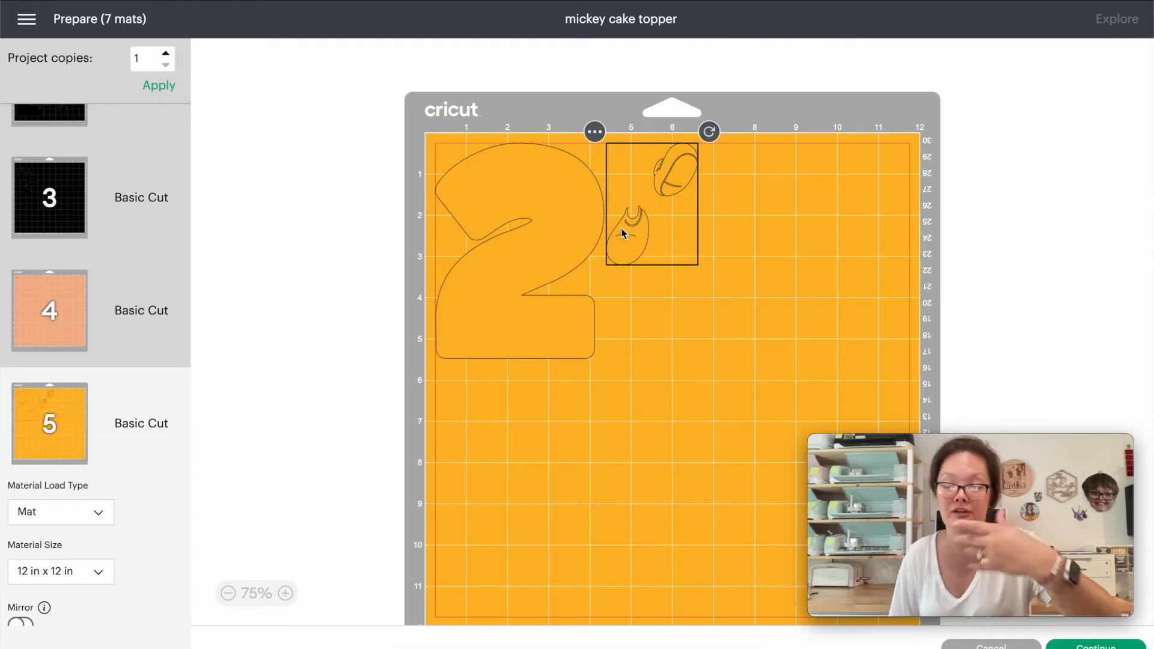
pyautogui.click(990, 646)
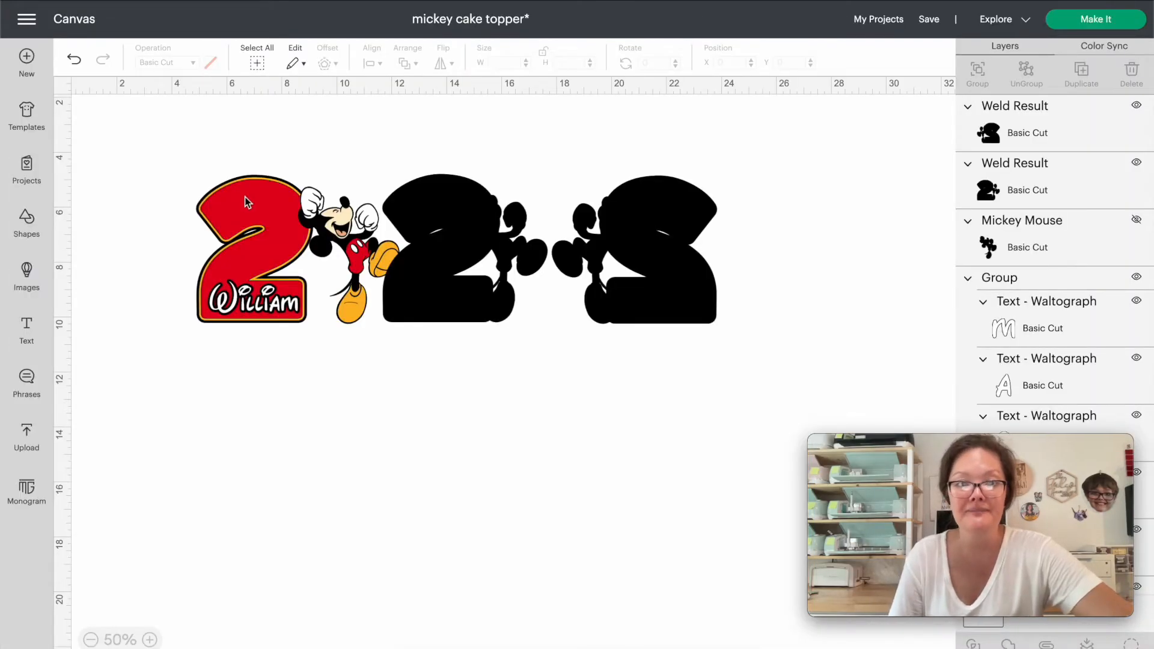
# Move both black backing silhouettes together slightly right, clear of Mickey's raised foot.
pyautogui.click(460, 250)
pyautogui.keyDown('shift'); pyautogui.click(658, 252); pyautogui.keyUp('shift')
pyautogui.moveTo(658, 251); pyautogui.dragTo(685, 252)
pyautogui.click(322, 392)
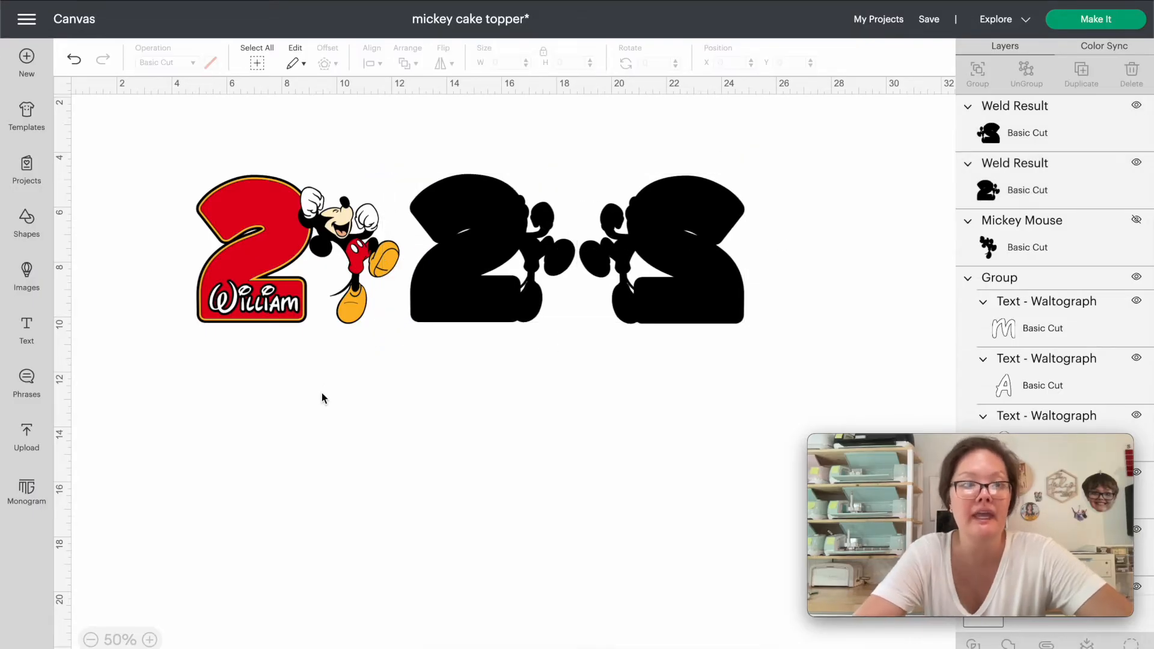
# Ungroup the 2 and its name, and ungroup the name into separate letter layers and the text offset.
pyautogui.click(214, 194)
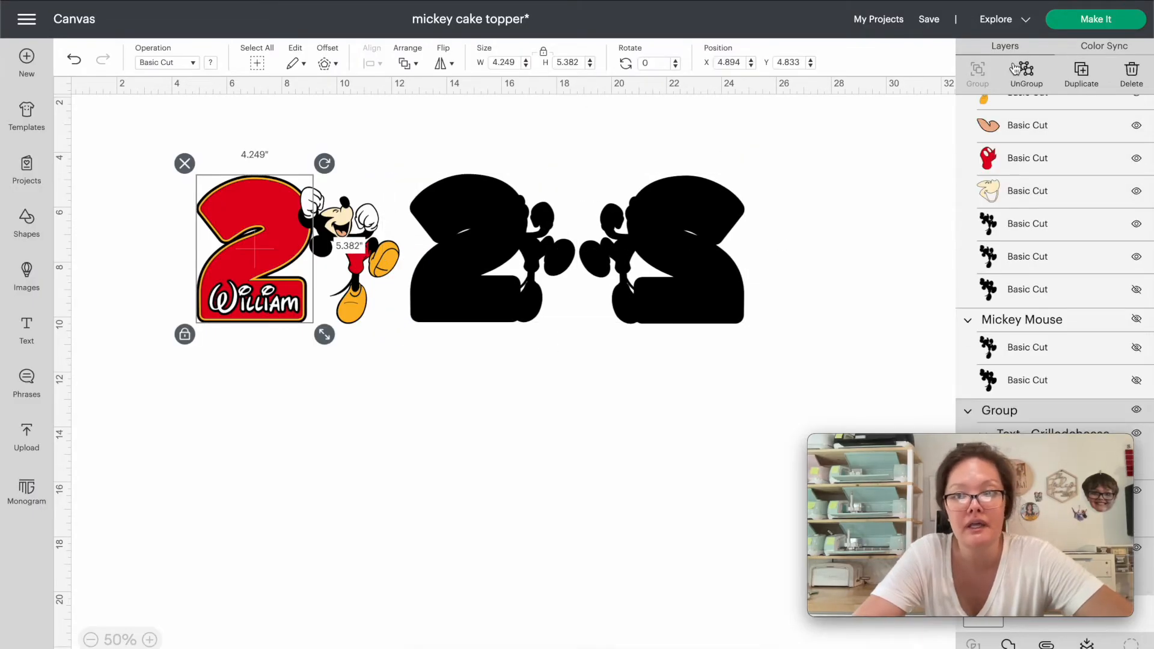
pyautogui.click(1021, 70)
pyautogui.click(255, 295)
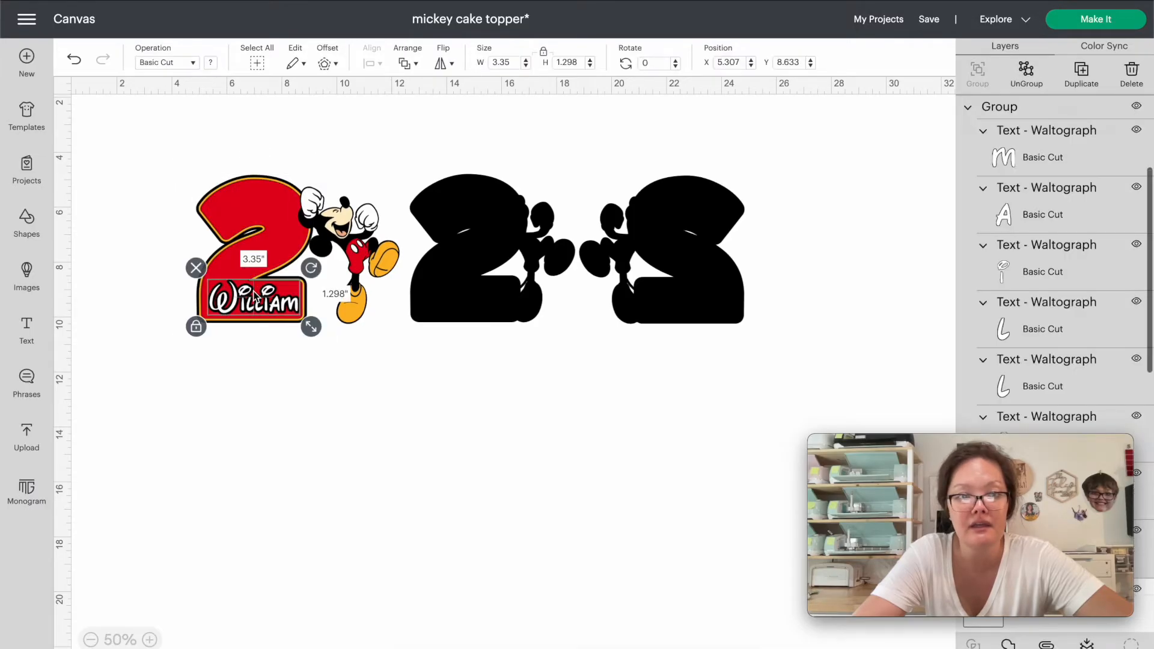
pyautogui.click(1023, 82)
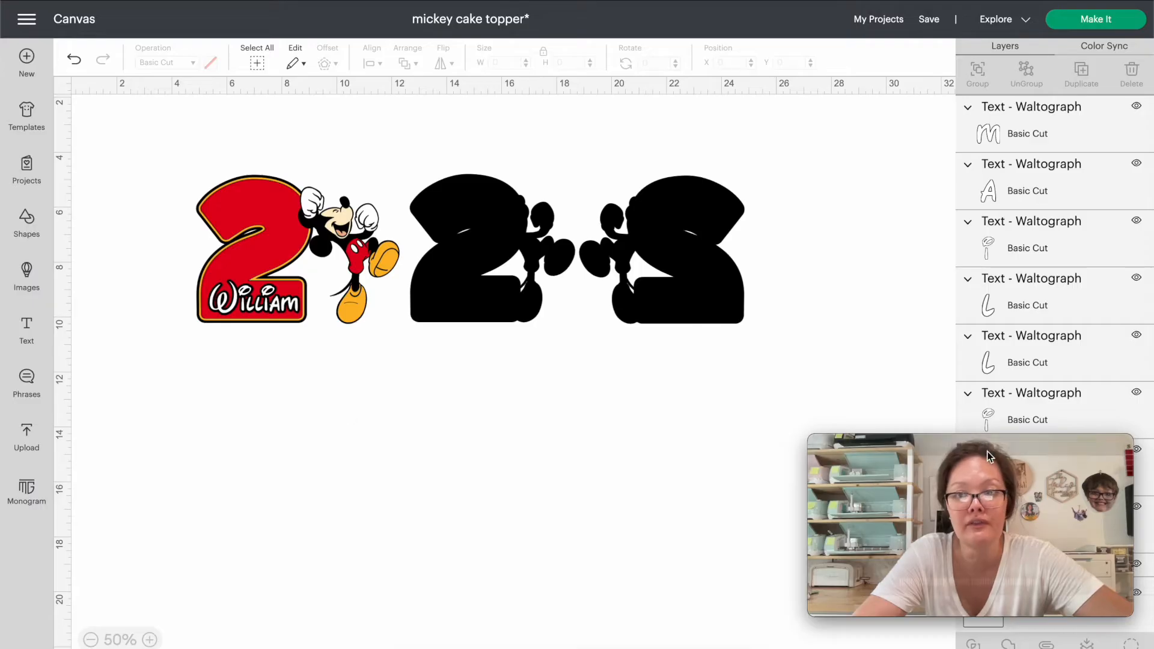
pyautogui.moveTo(985, 446); pyautogui.dragTo(788, 484)
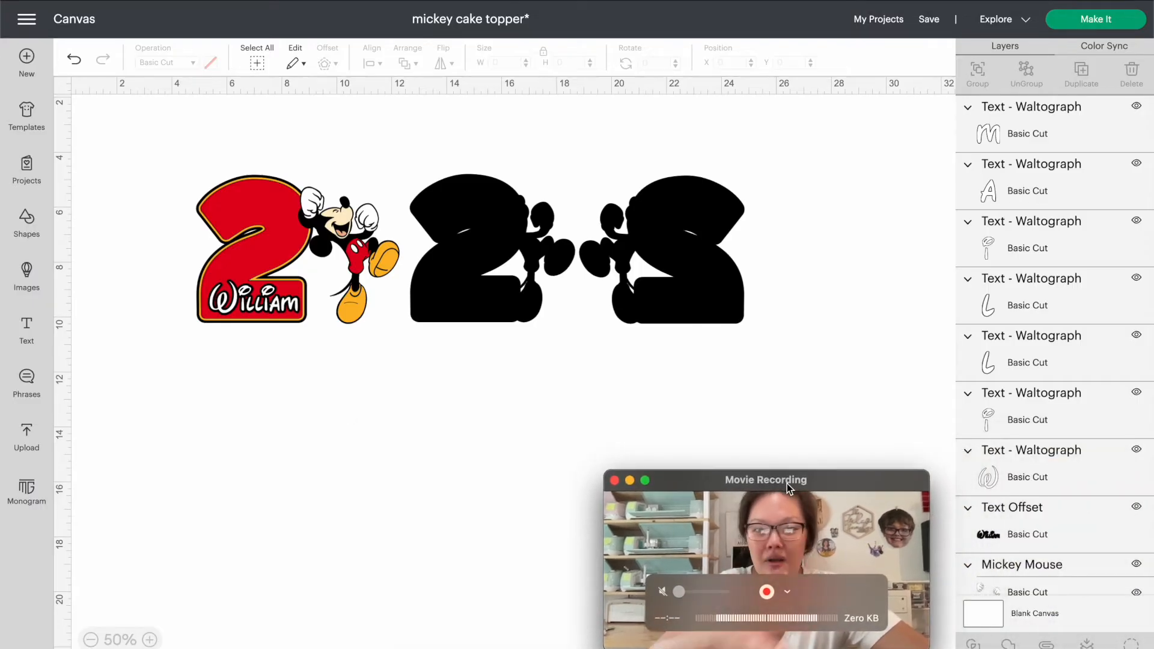
# Recolor Mickey's white gloves layer light gray, #ebebeb.
pyautogui.click(372, 226)
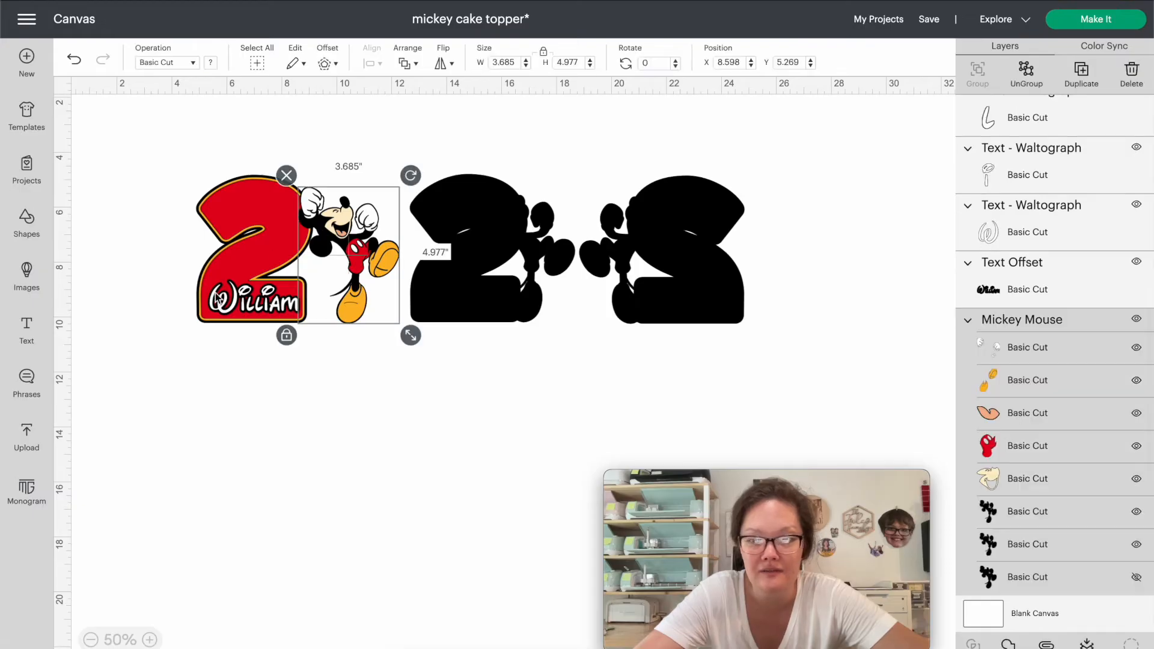
pyautogui.click(1006, 347)
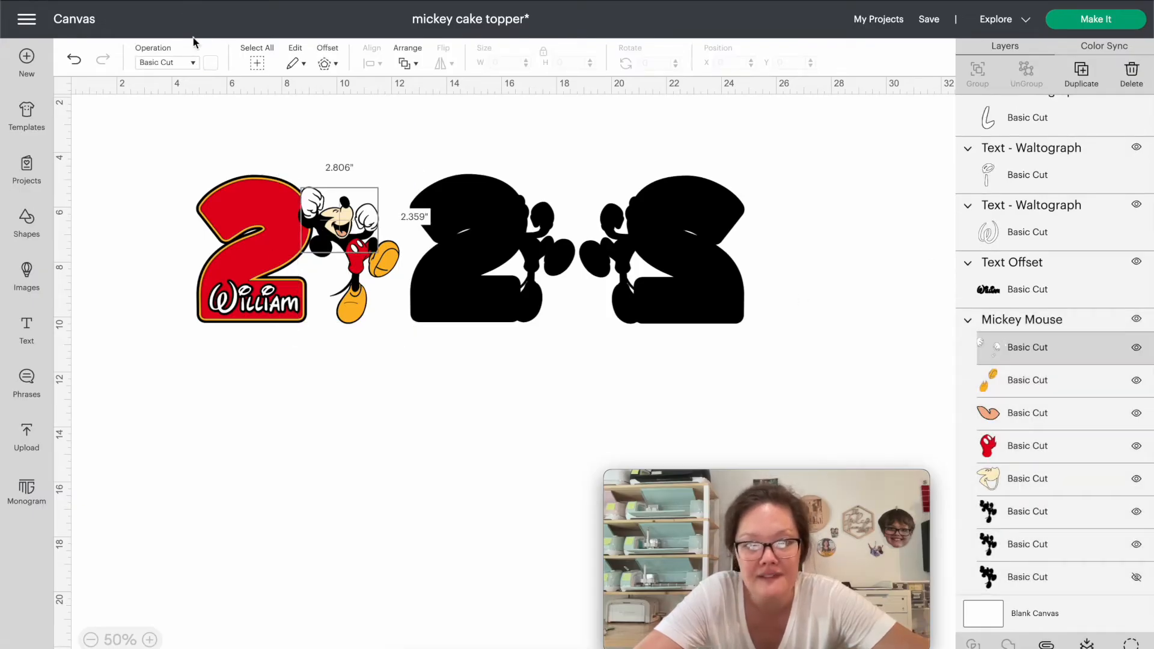
pyautogui.click(211, 65)
pyautogui.click(245, 232)
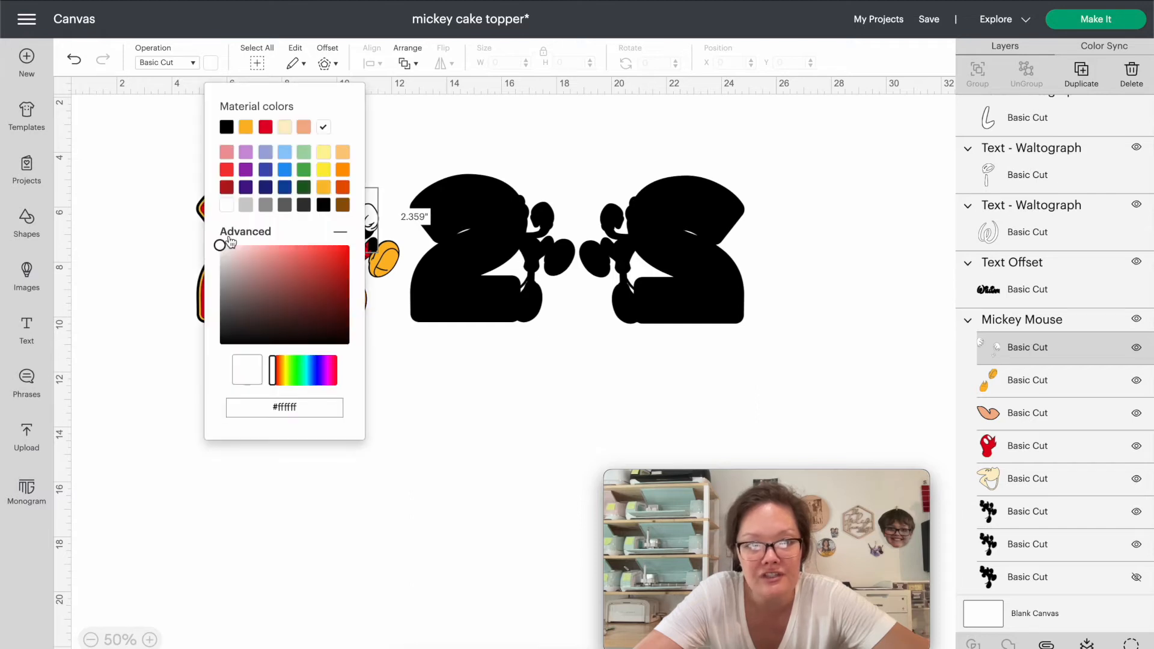
pyautogui.click(220, 253)
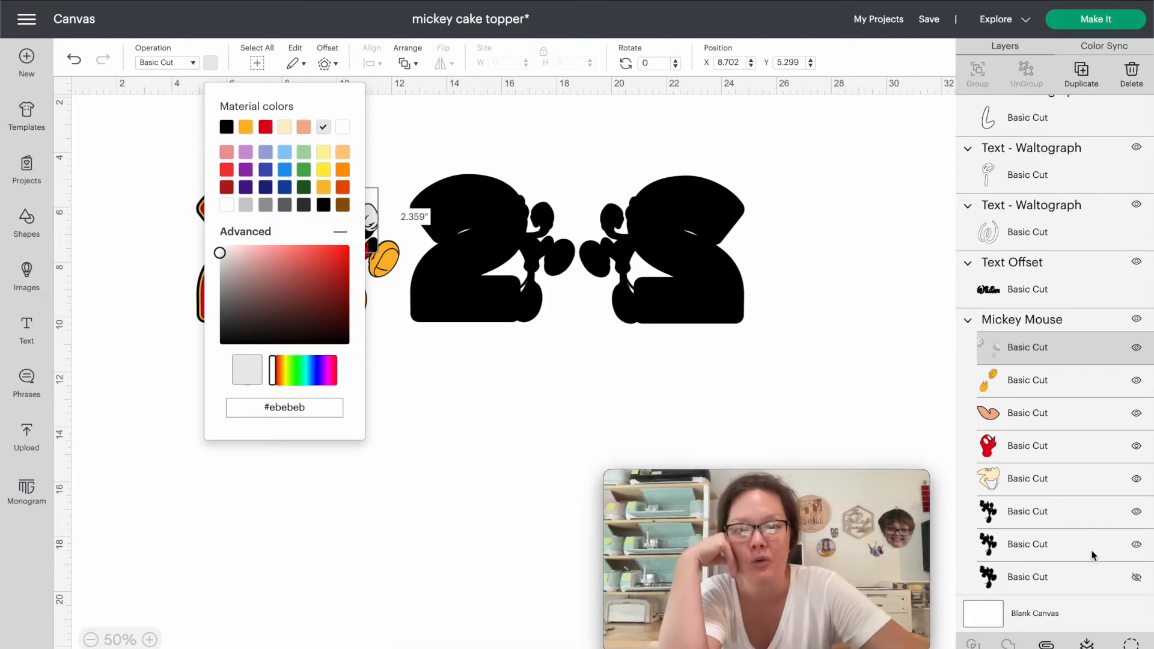
pyautogui.click(589, 394)
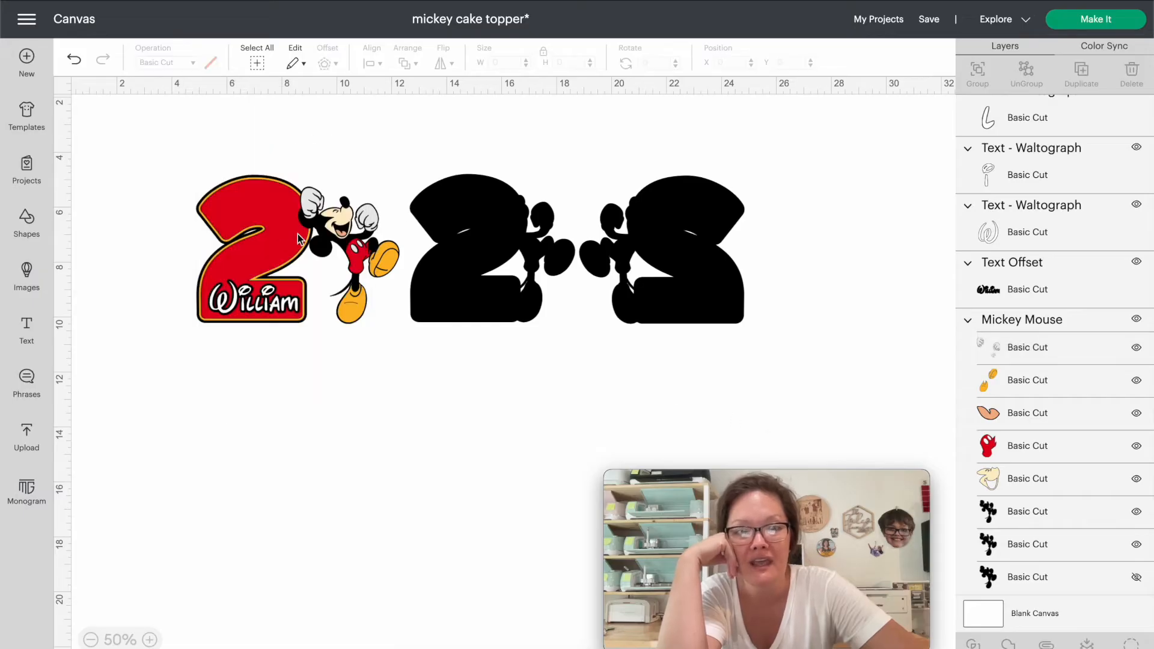
# Recolor Mickey's red shorts layer a slightly darker red than the 2.
pyautogui.click(365, 230)
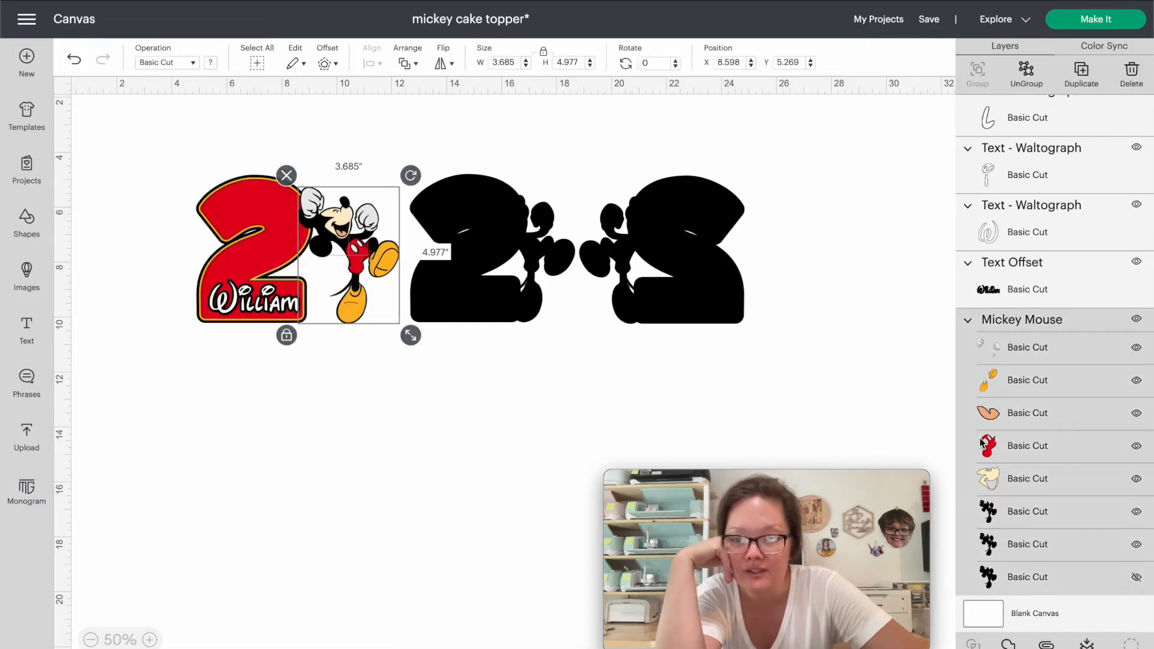
pyautogui.click(998, 446)
pyautogui.click(209, 63)
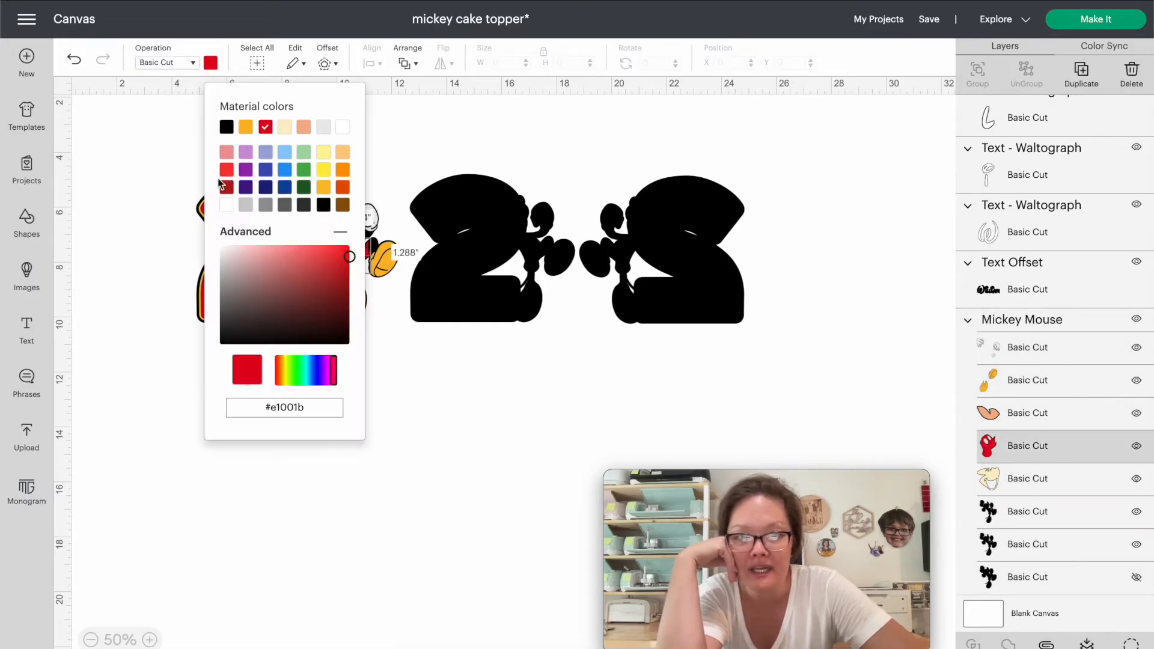
pyautogui.moveTo(348, 265); pyautogui.dragTo(348, 268)
pyautogui.click(422, 353)
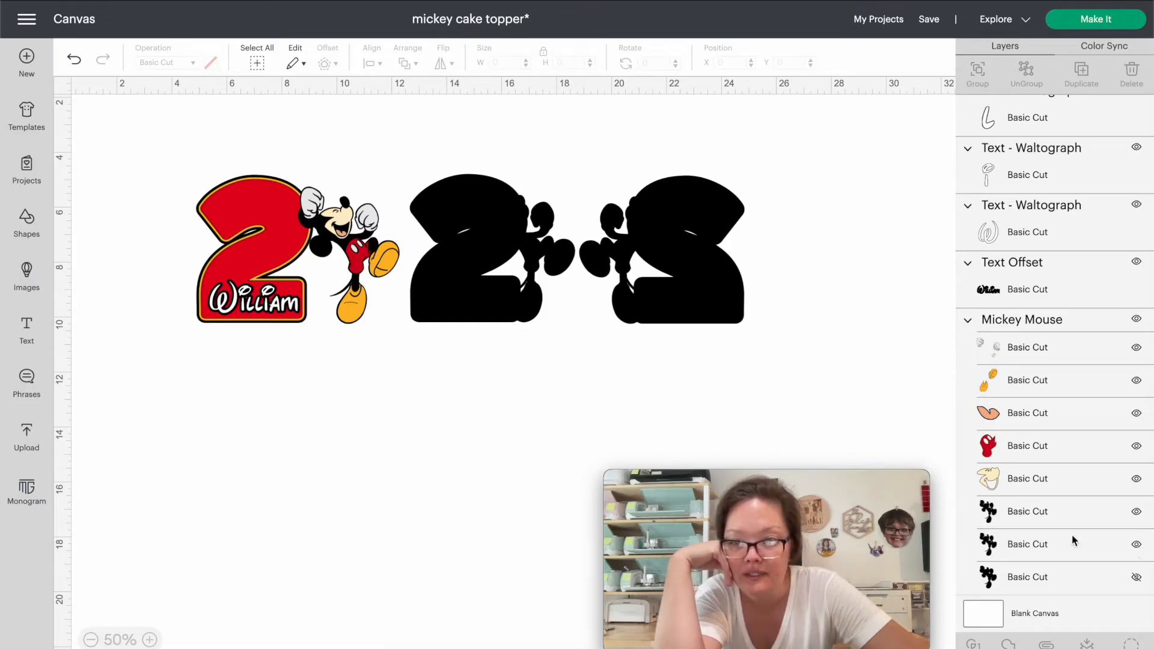
# Hide the duplicate black layer in the Mickey group and recolor the remaining visible black layer dark gray.
pyautogui.scroll(-1, 1075, 541)
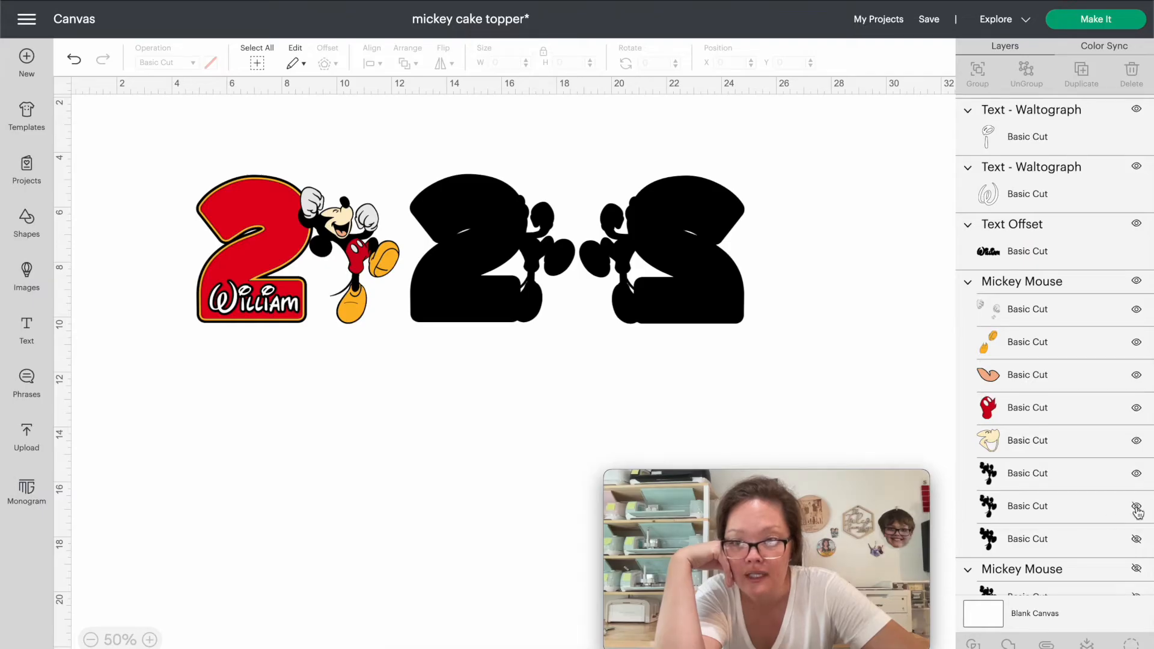
pyautogui.click(1051, 477)
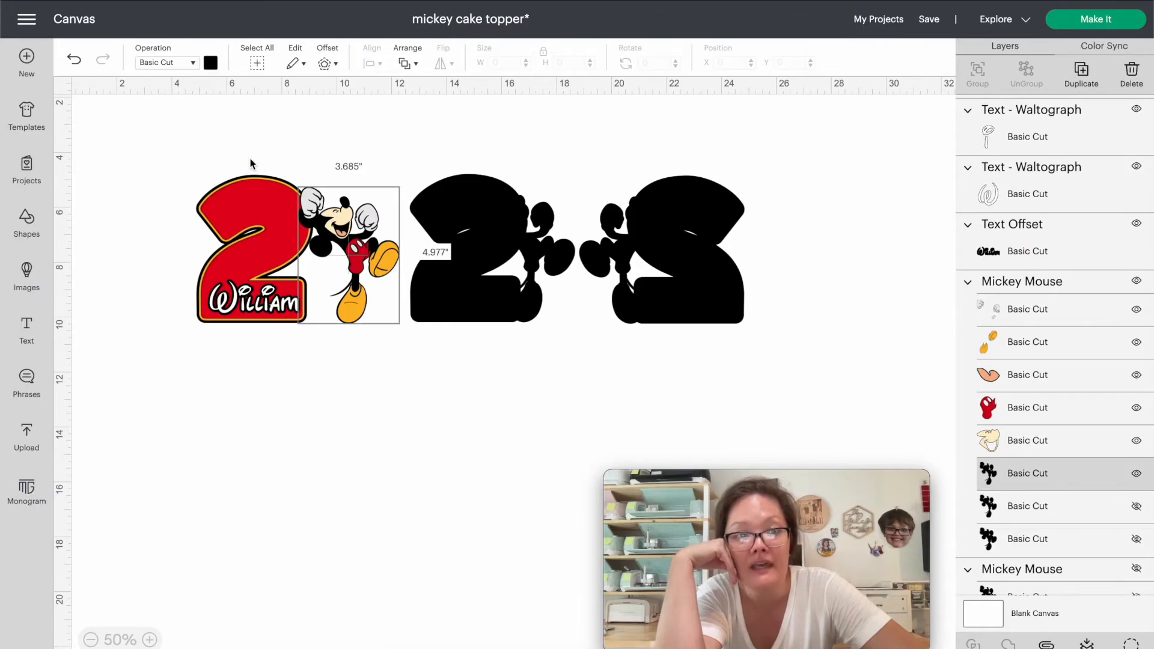
pyautogui.click(210, 64)
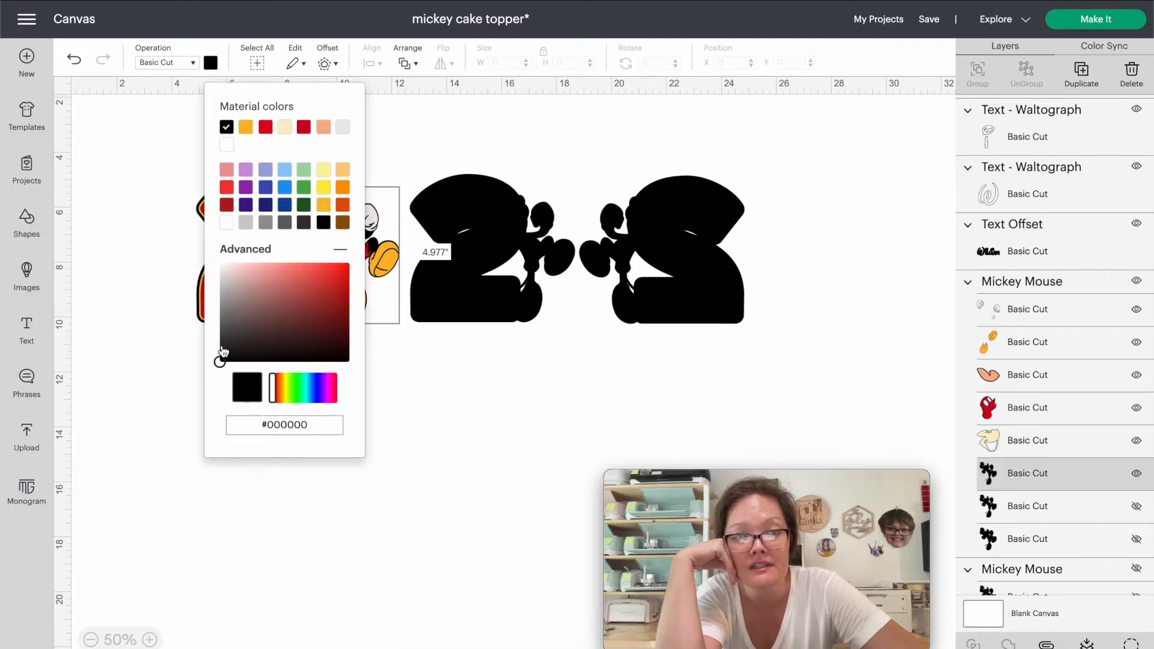
pyautogui.click(223, 309)
pyautogui.moveTo(222, 312); pyautogui.dragTo(222, 316)
pyautogui.click(475, 386)
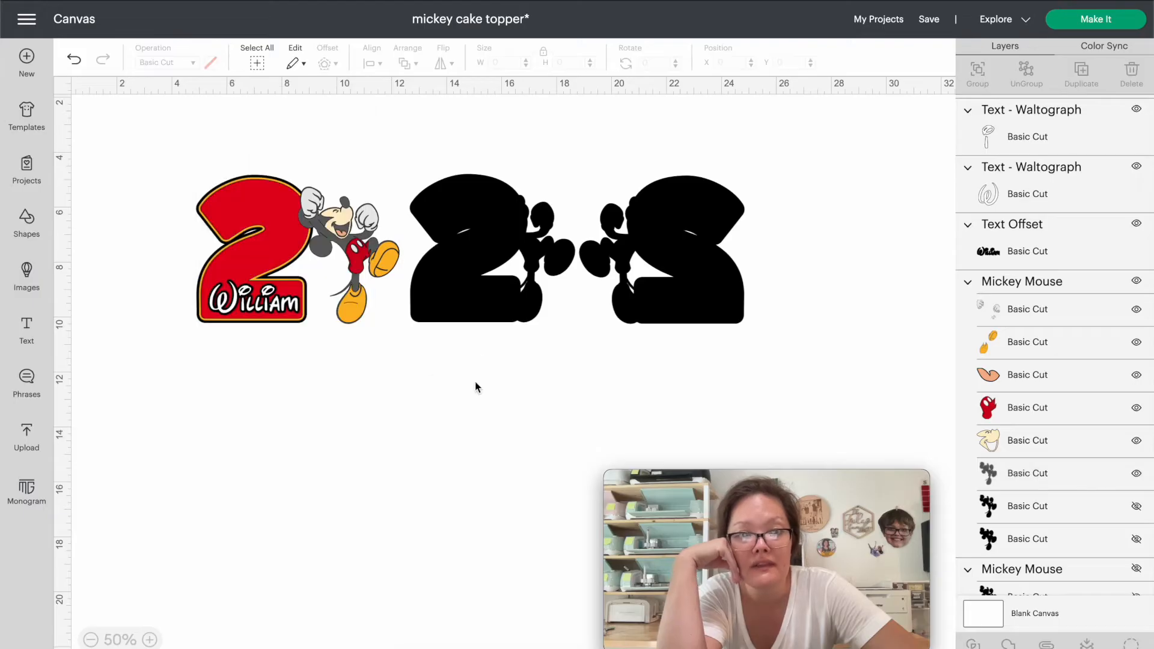
# Recolor both welded backing silhouettes with the same dark gray material color as Mickey's body.
pyautogui.click(474, 283)
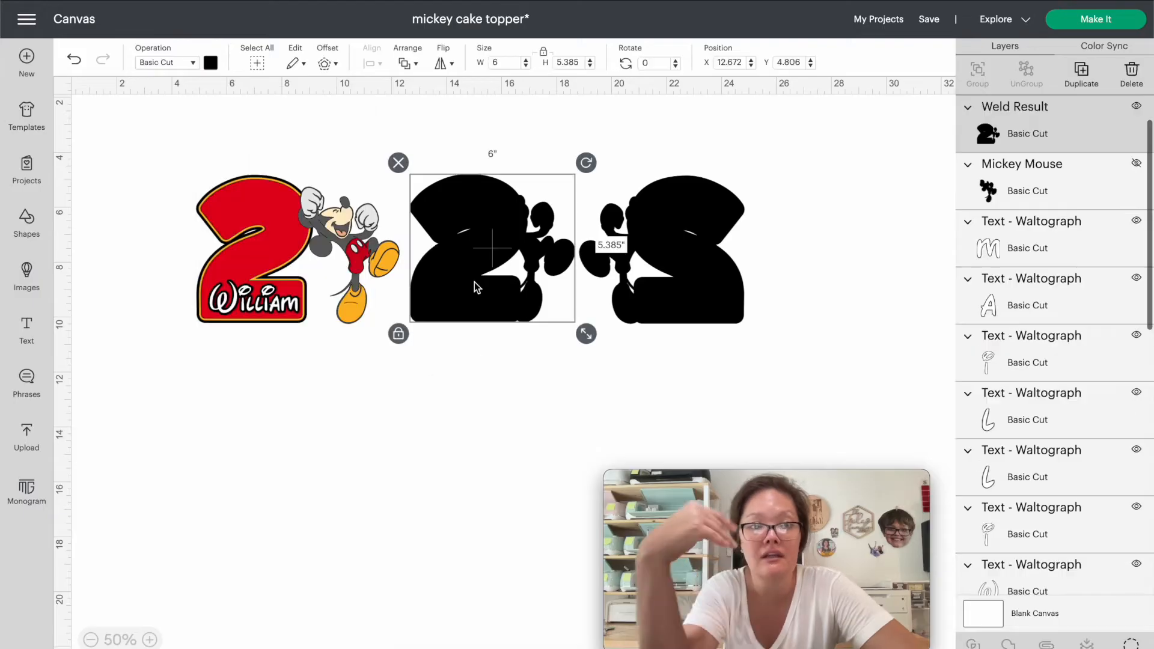
pyautogui.keyDown('shift'); pyautogui.click(667, 278); pyautogui.keyUp('shift')
pyautogui.click(211, 62)
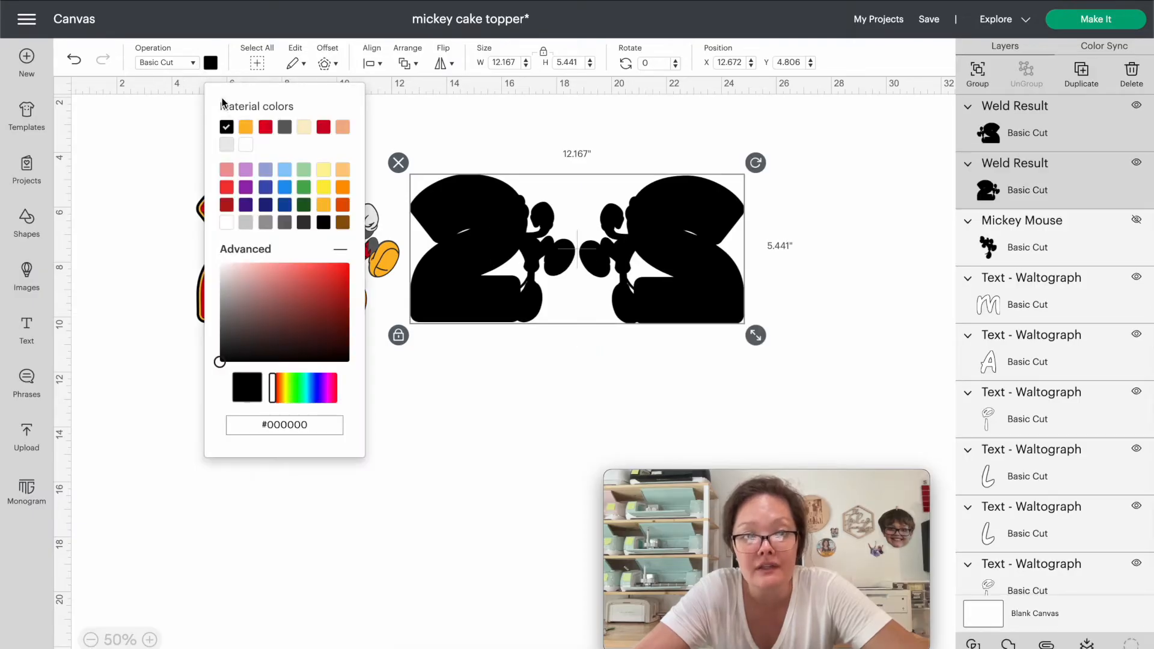
pyautogui.click(285, 128)
pyautogui.click(455, 373)
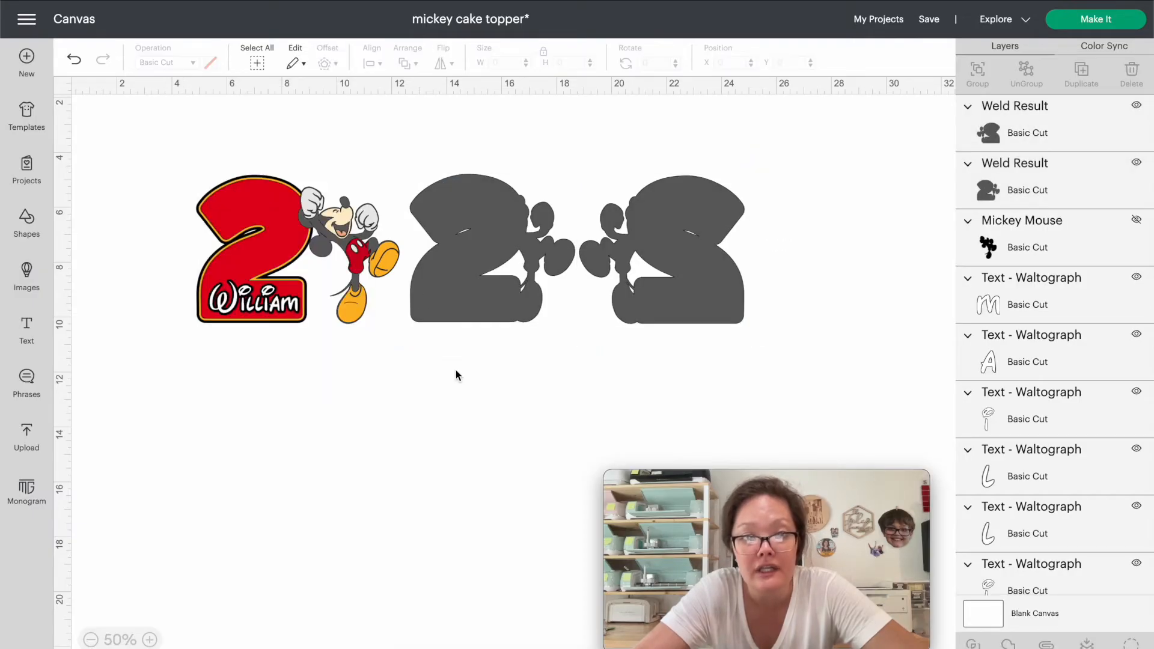
# Preview the recolored project's cutting mats, check which pieces share each color from white through peach, and return to the canvas.
pyautogui.click(371, 276)
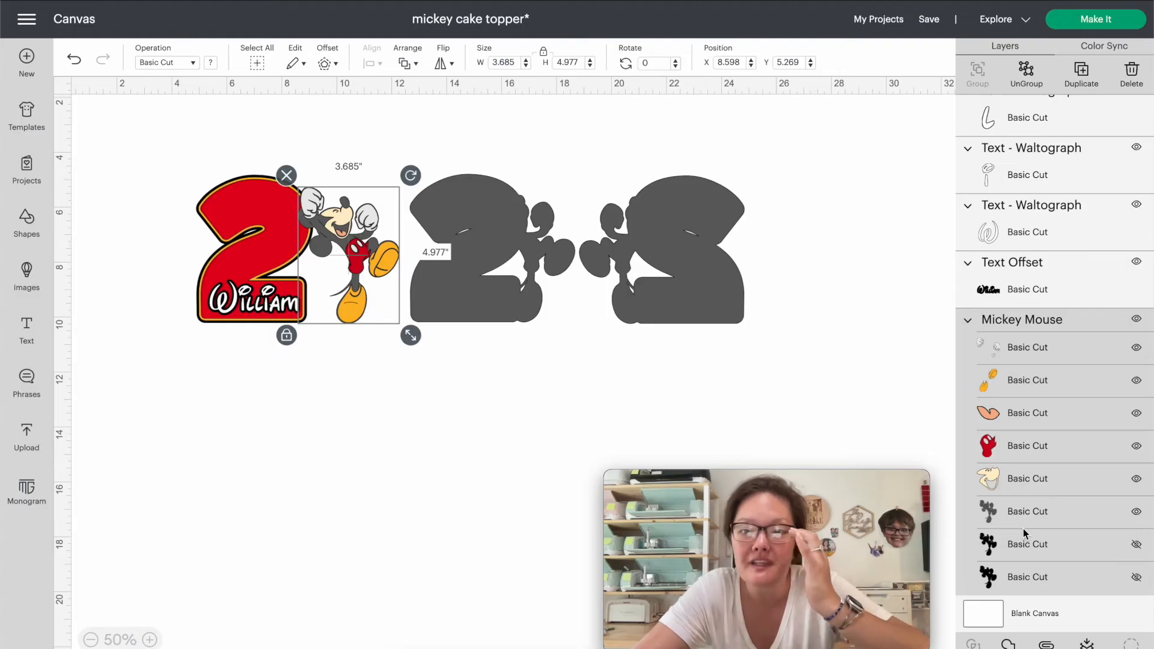
pyautogui.click(1082, 20)
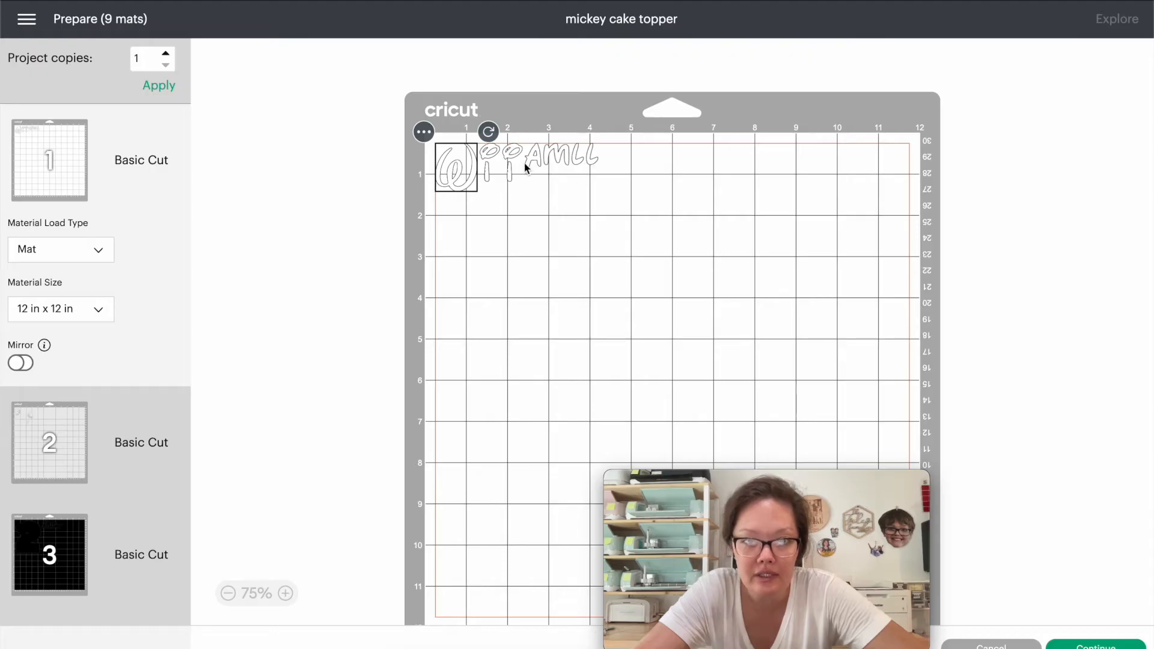
pyautogui.click(90, 437)
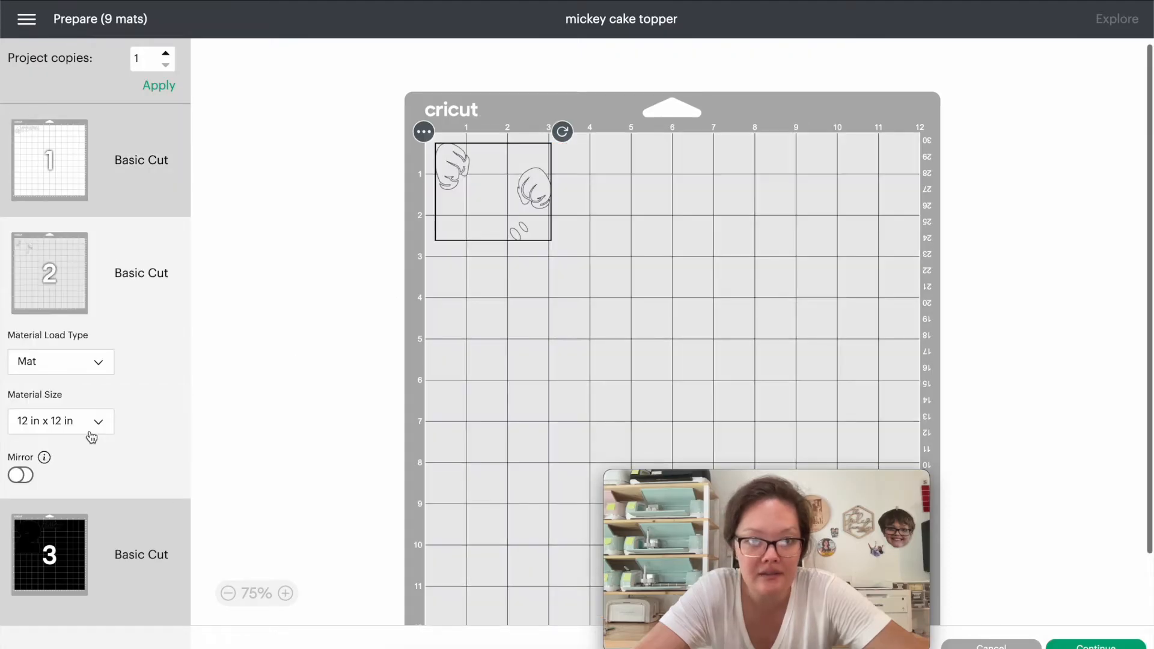
pyautogui.click(99, 443)
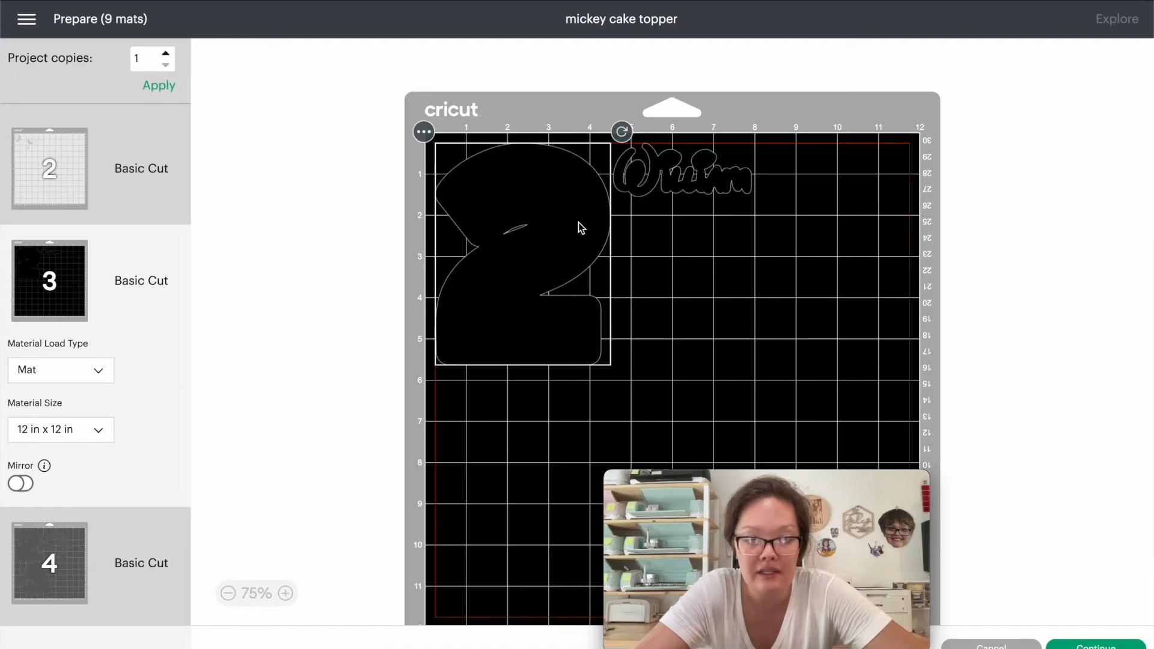
pyautogui.scroll(-3, 117, 414)
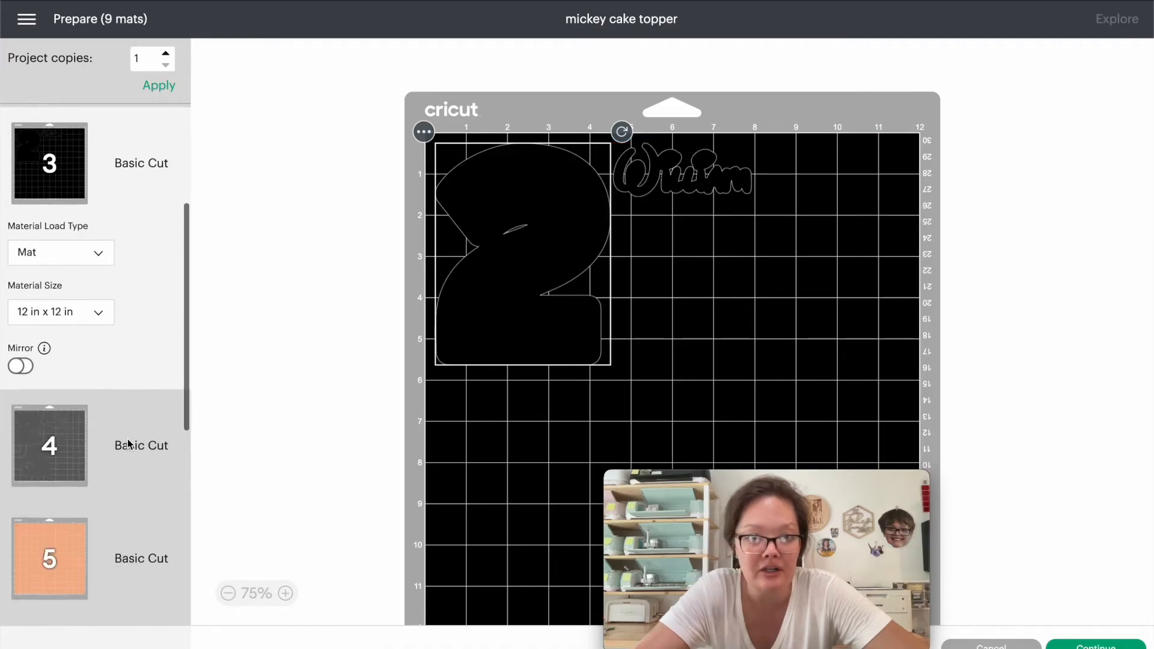
pyautogui.click(106, 395)
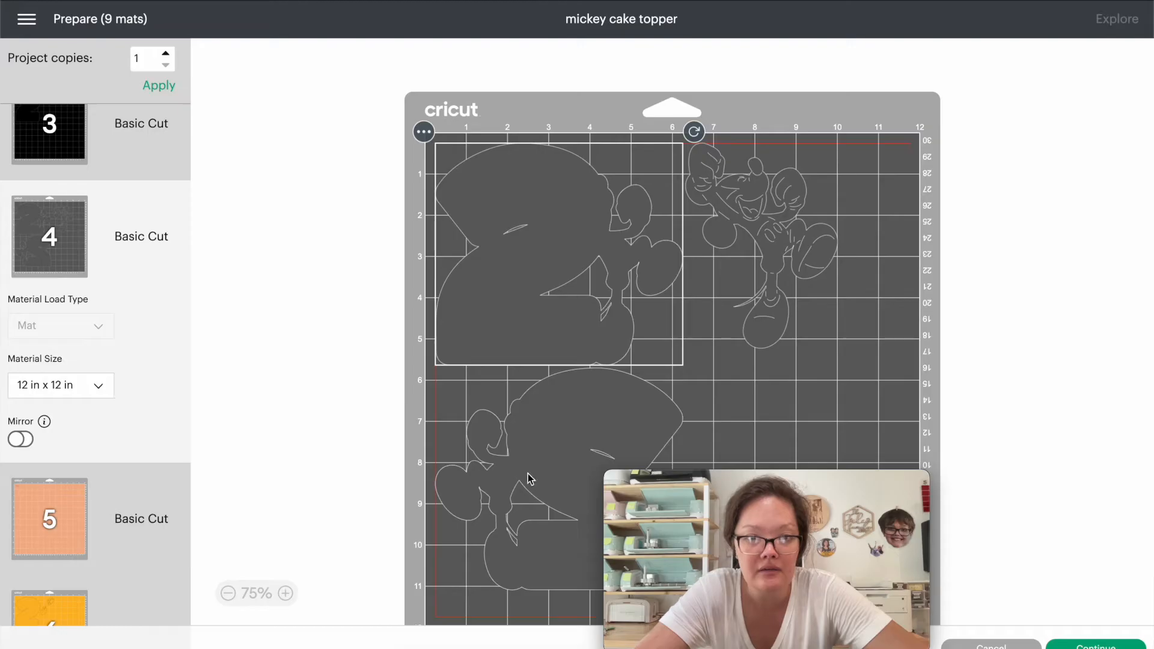
pyautogui.moveTo(765, 182); pyautogui.dragTo(736, 178)
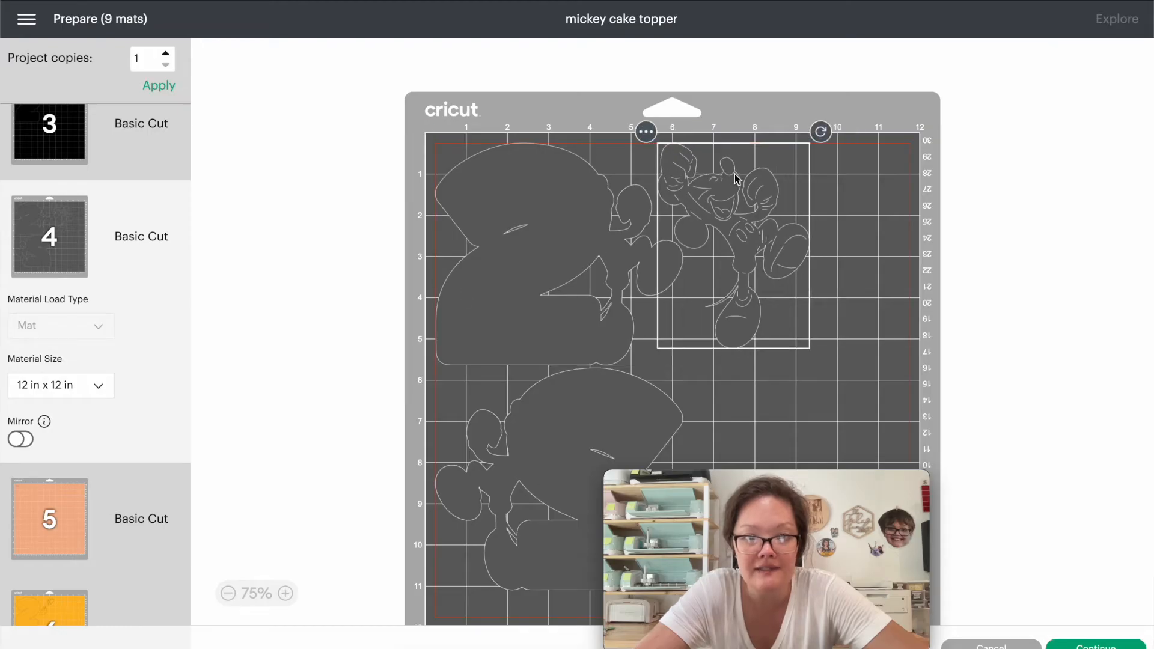
pyautogui.click(59, 498)
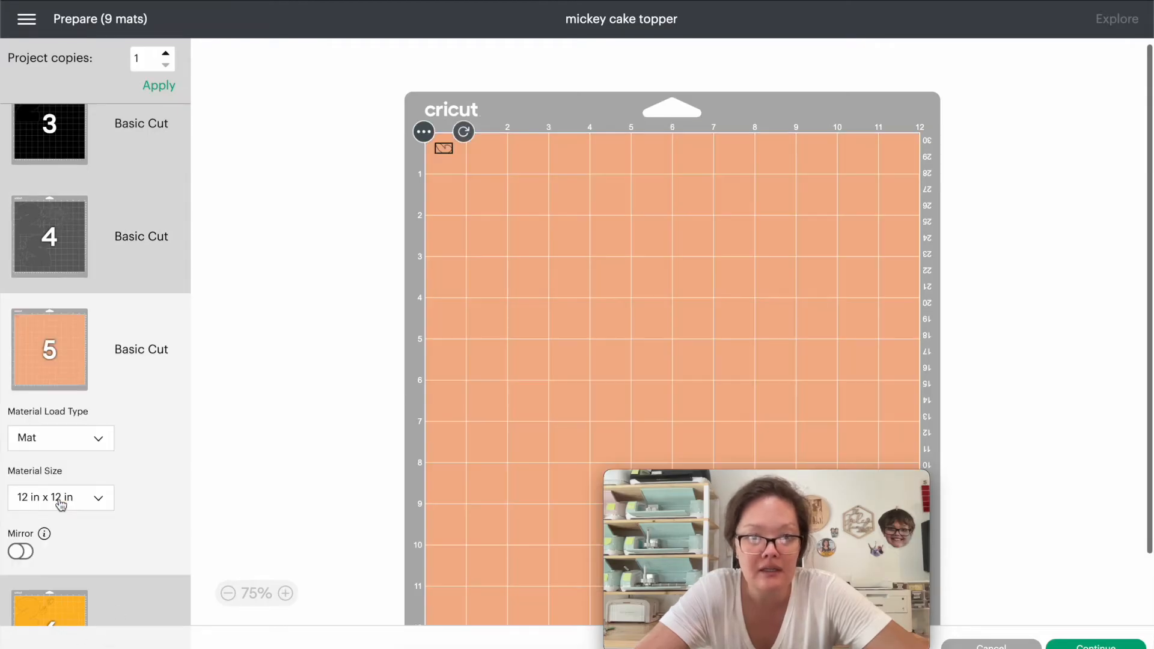
pyautogui.click(67, 429)
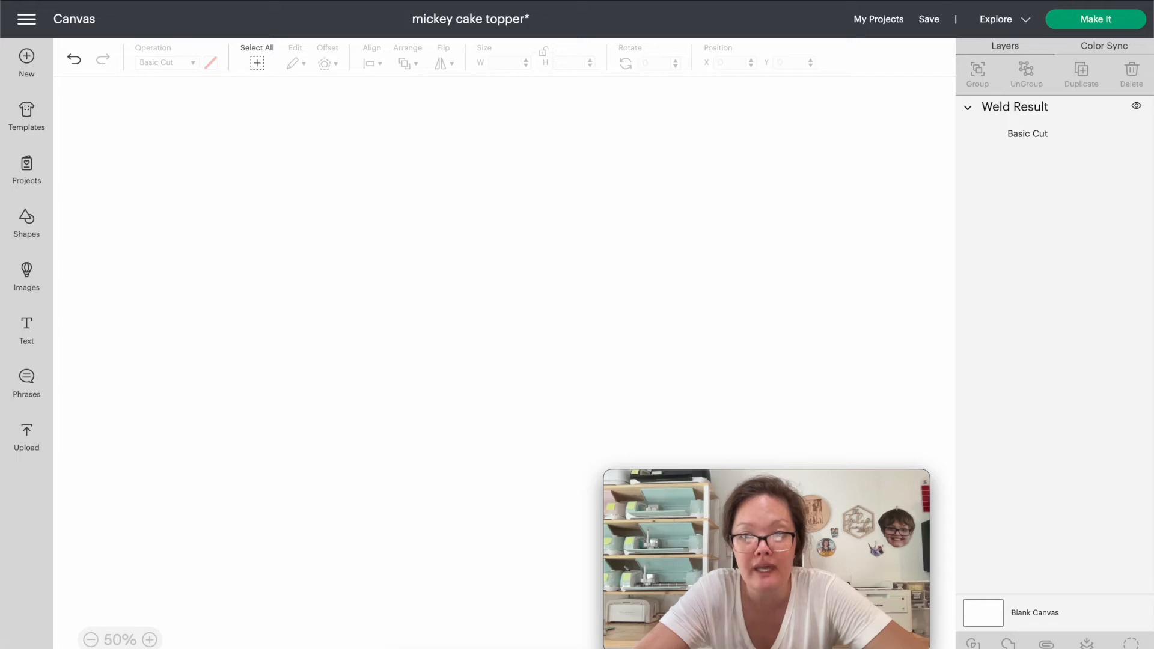
# Recolor Mickey's shoes layer a slightly lighter orange-yellow than the yellow outline of the 2, using a custom color.
pyautogui.click(331, 288)
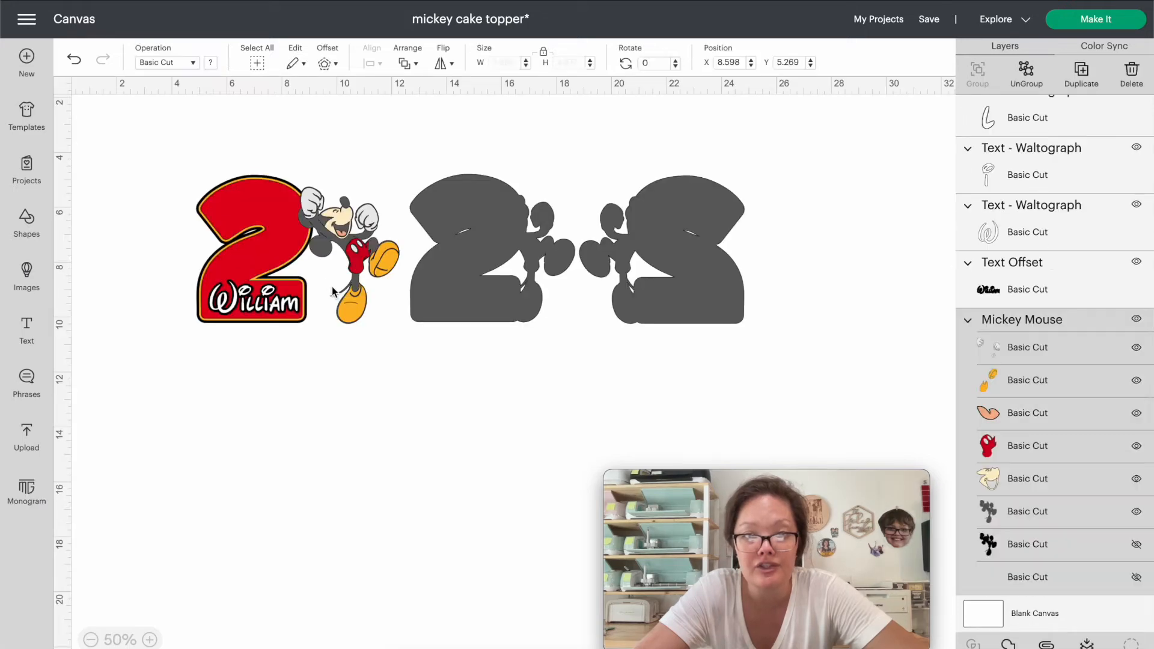
pyautogui.click(1022, 380)
pyautogui.click(211, 63)
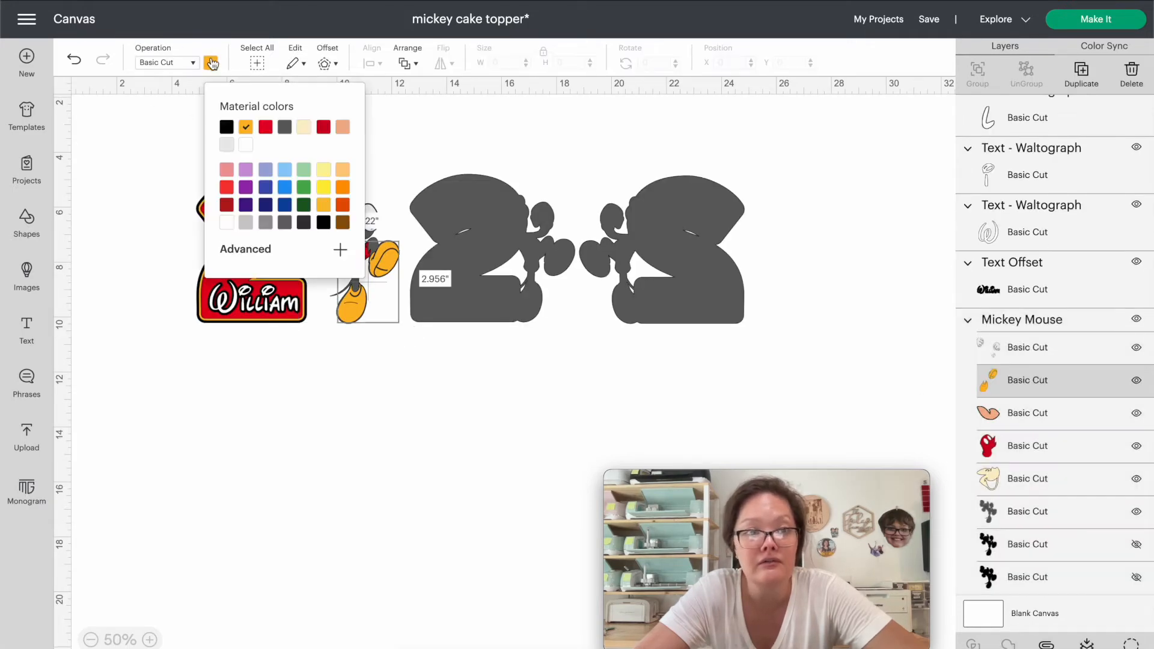
pyautogui.click(229, 250)
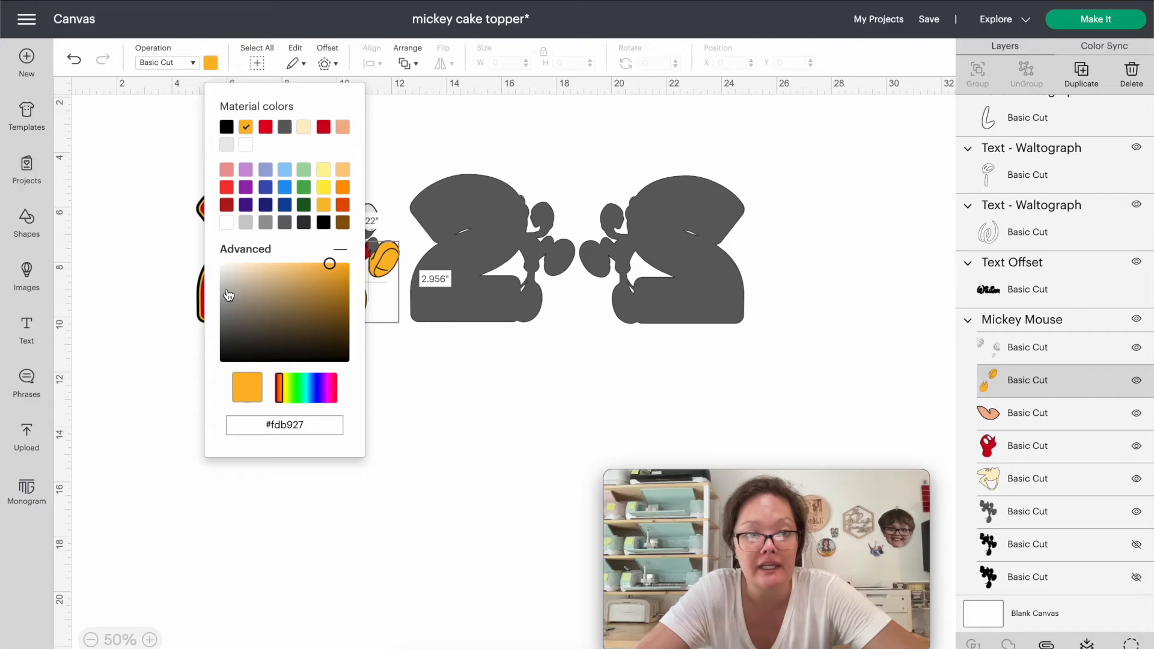
pyautogui.click(311, 263)
pyautogui.click(339, 252)
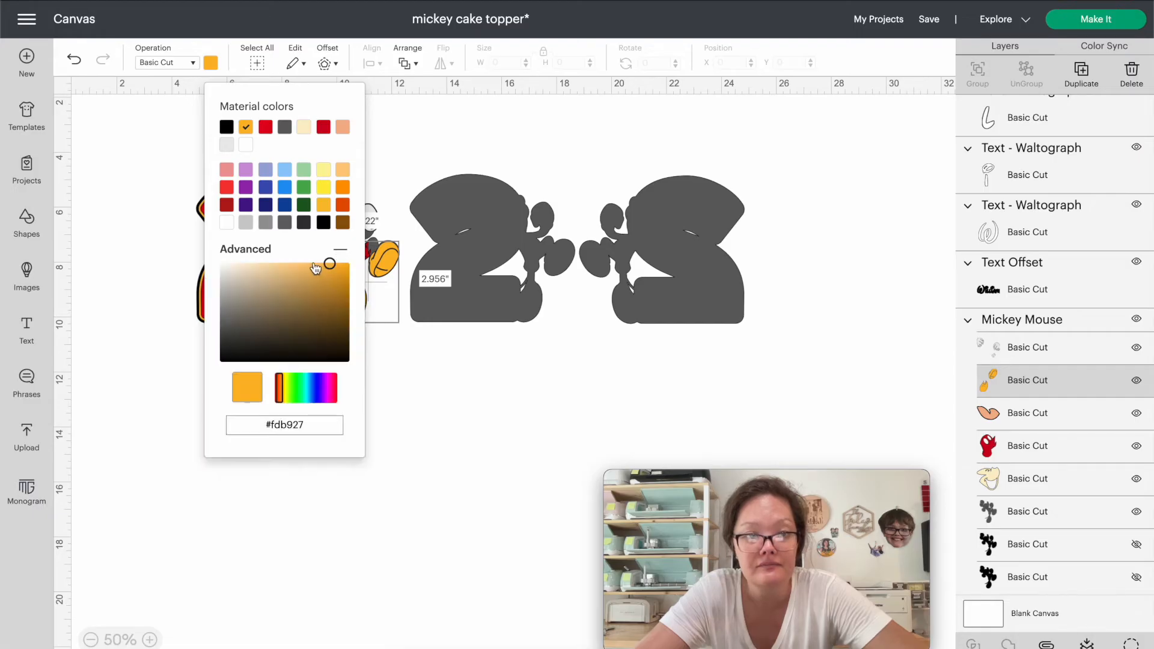
pyautogui.click(605, 116)
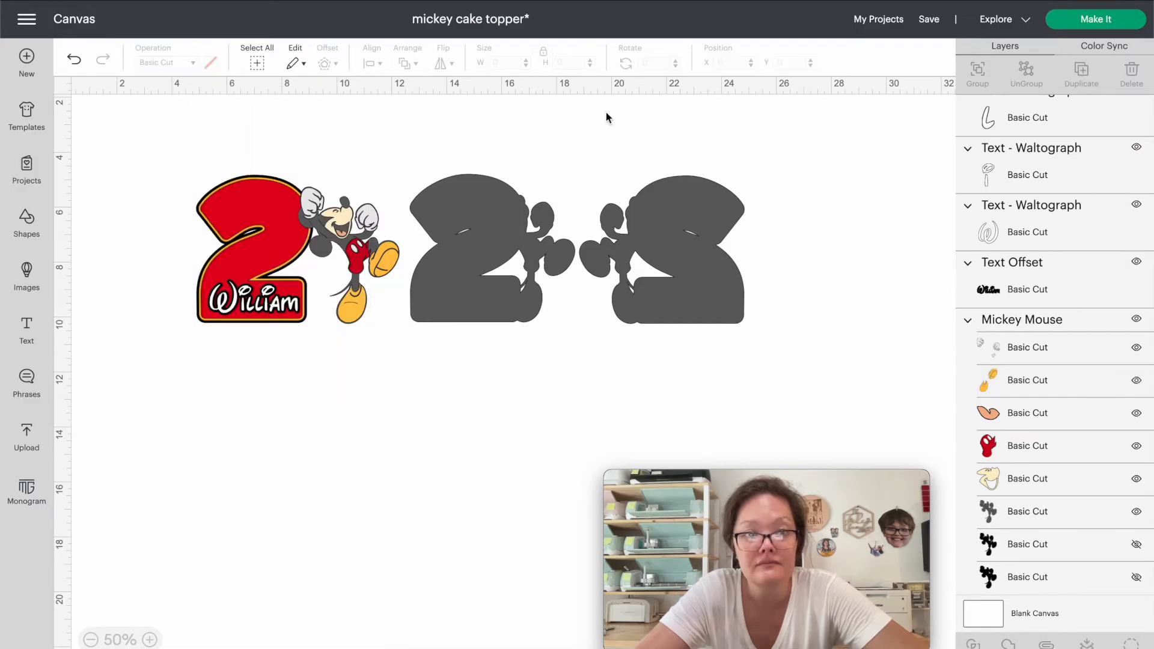
# Preview the cutting mats again, check which pieces fall on the yellow, cream and two red mats, and return to the canvas.
pyautogui.click(1067, 25)
pyautogui.scroll(-5, 31, 411)
pyautogui.scroll(-6, 32, 412)
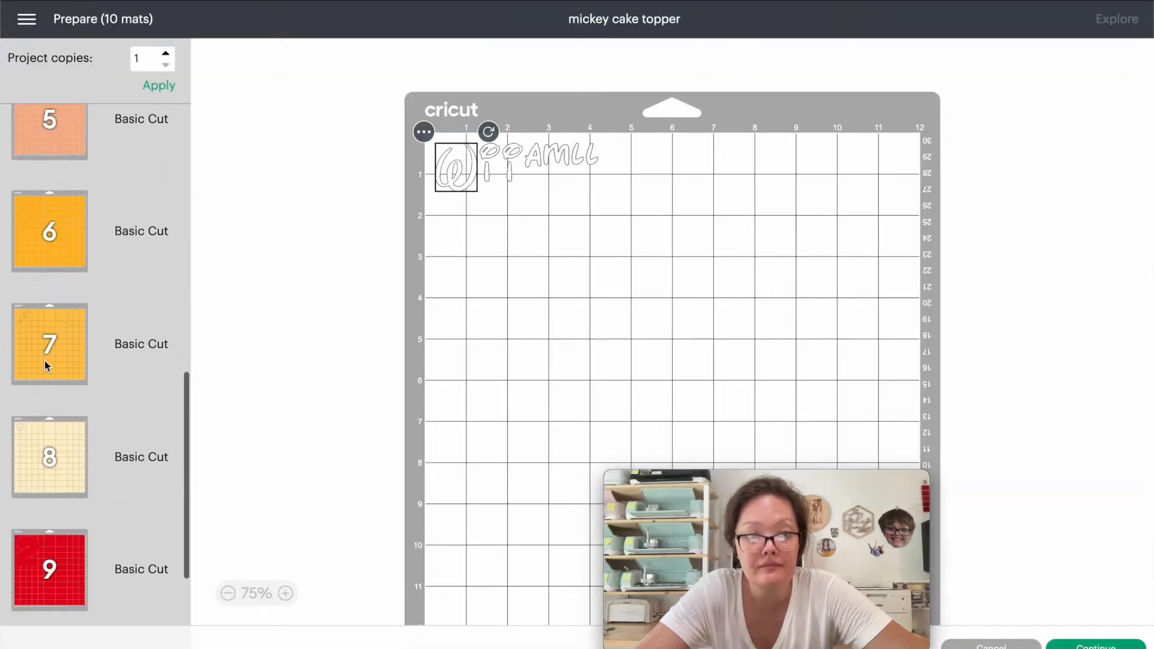
pyautogui.click(45, 360)
pyautogui.scroll(-3, 72, 549)
pyautogui.click(73, 507)
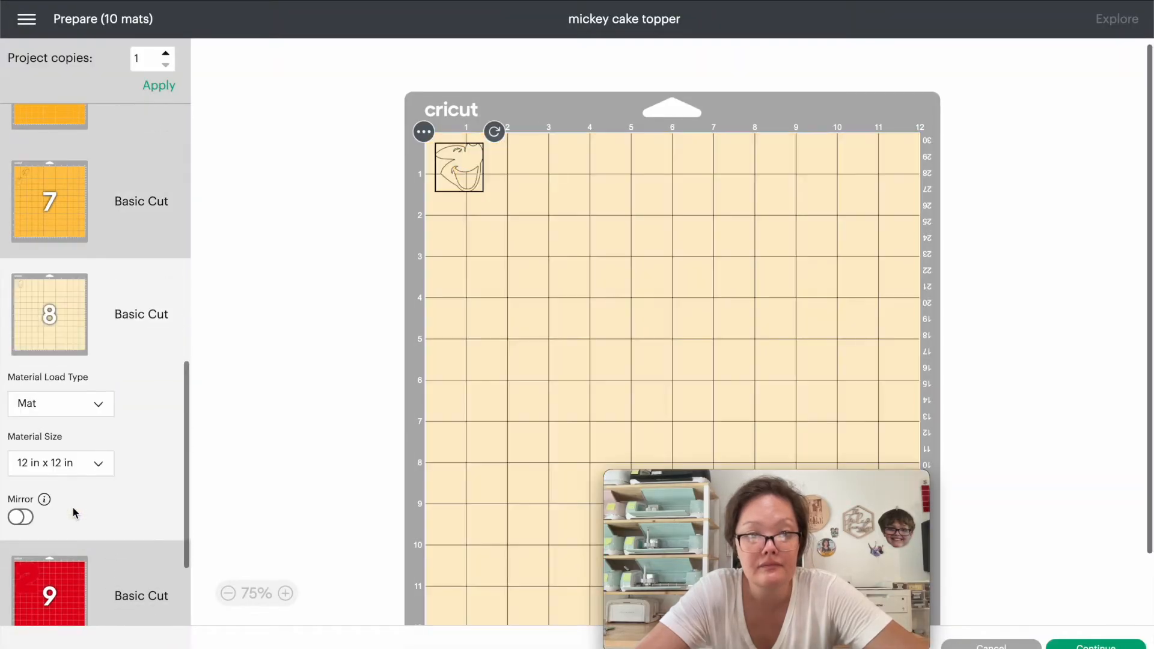
pyautogui.scroll(-3, 73, 508)
pyautogui.click(73, 508)
pyautogui.click(78, 555)
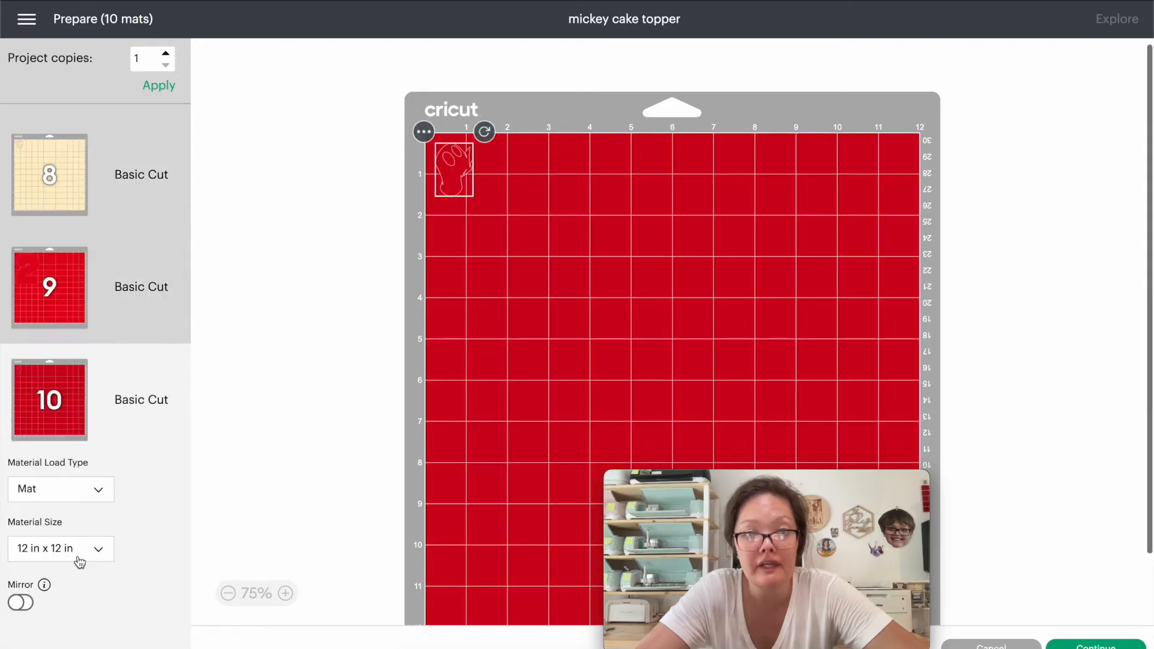
pyautogui.click(991, 647)
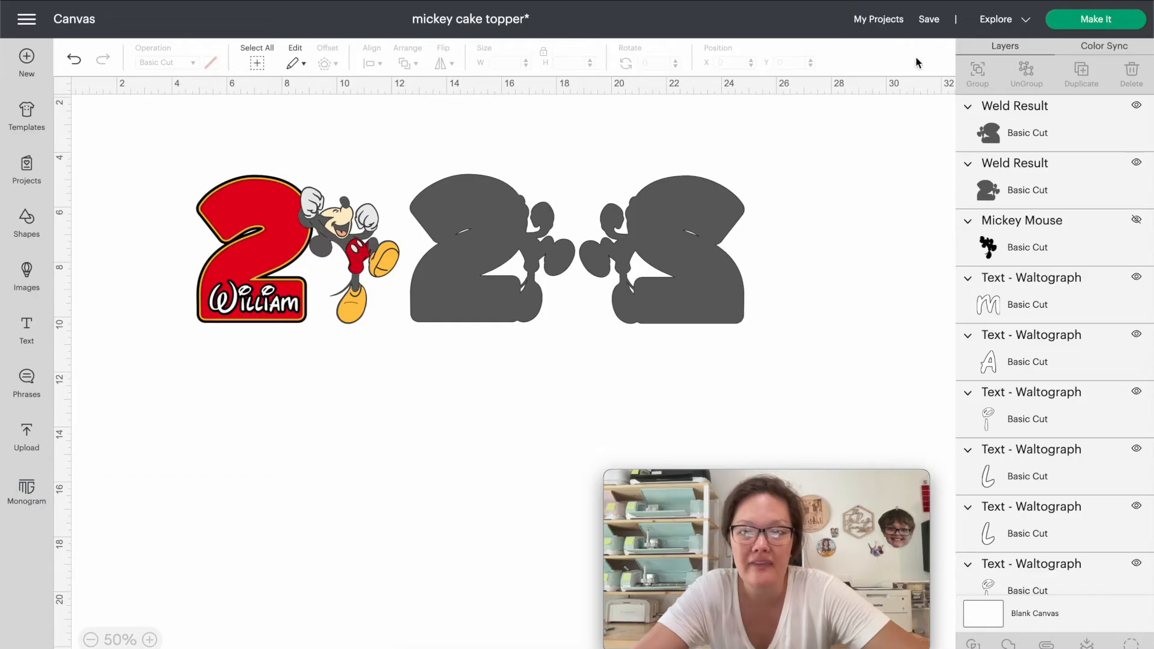
# Save the project as a new copy titled "68 mickey topper".
pyautogui.click(928, 18)
pyautogui.click(936, 60)
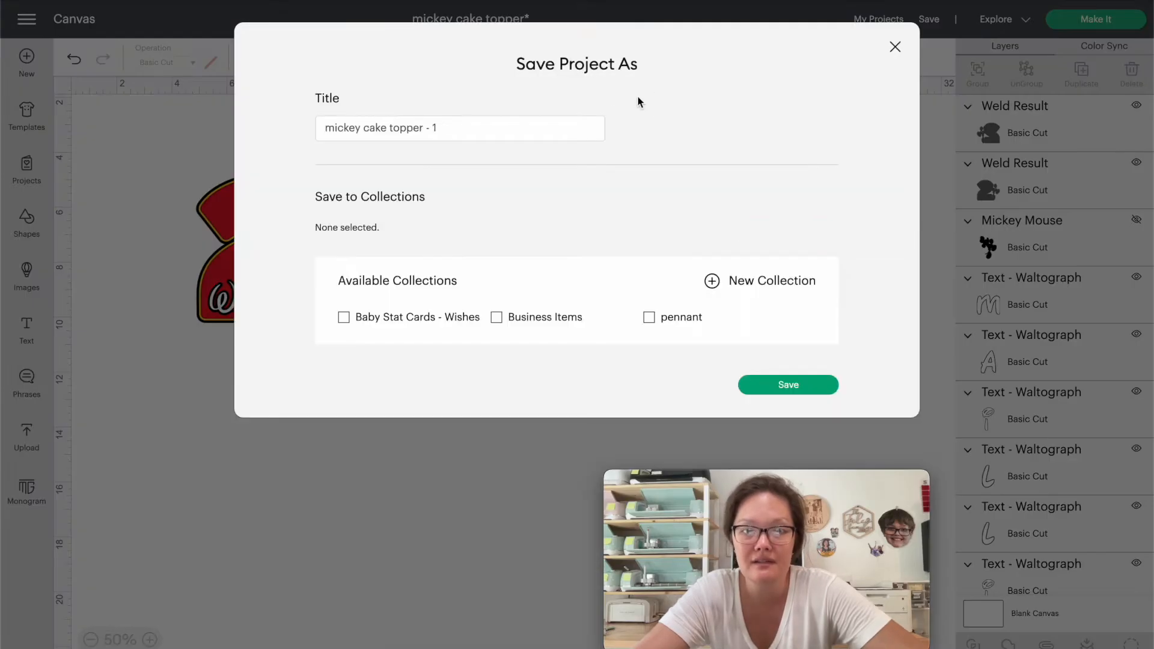
pyautogui.tripleClick(586, 126)
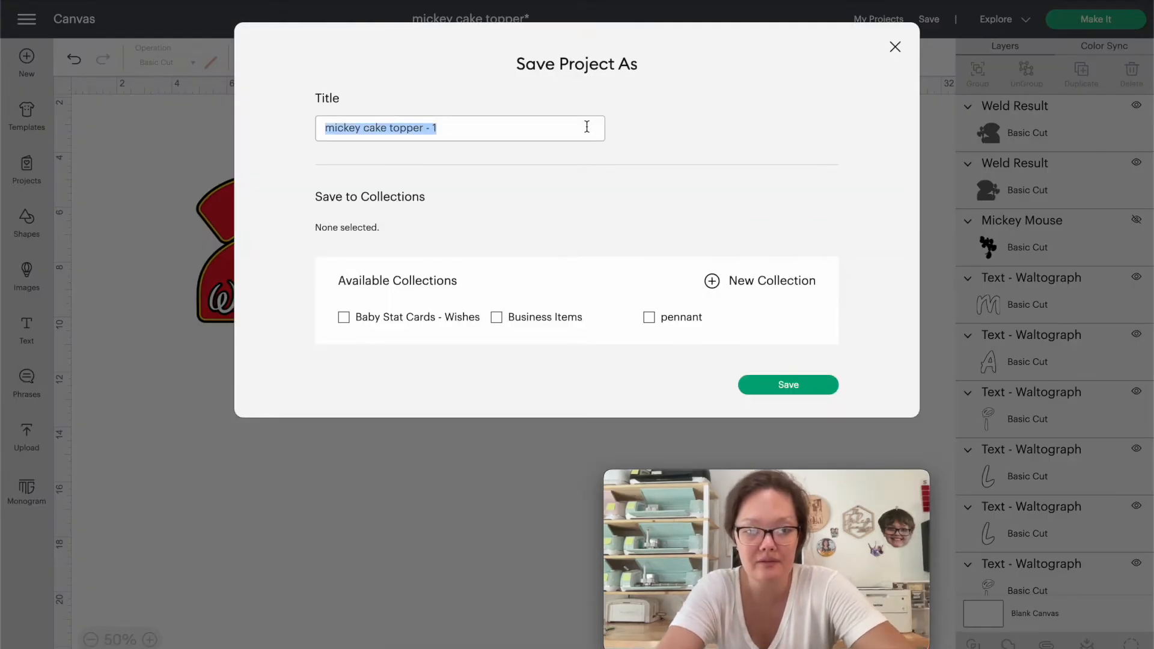
pyautogui.write('68 mickey topper')
pyautogui.press('Return')
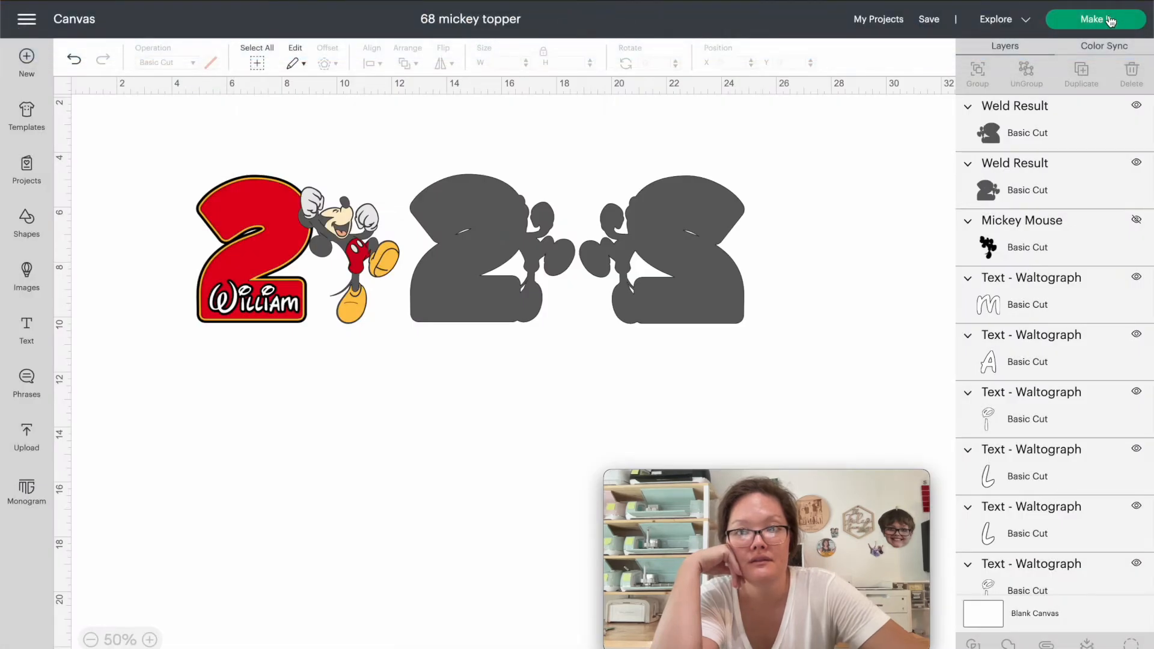
# Send the saved project to the mat preparation view and review its first mats from white through dark gray.
pyautogui.click(1110, 20)
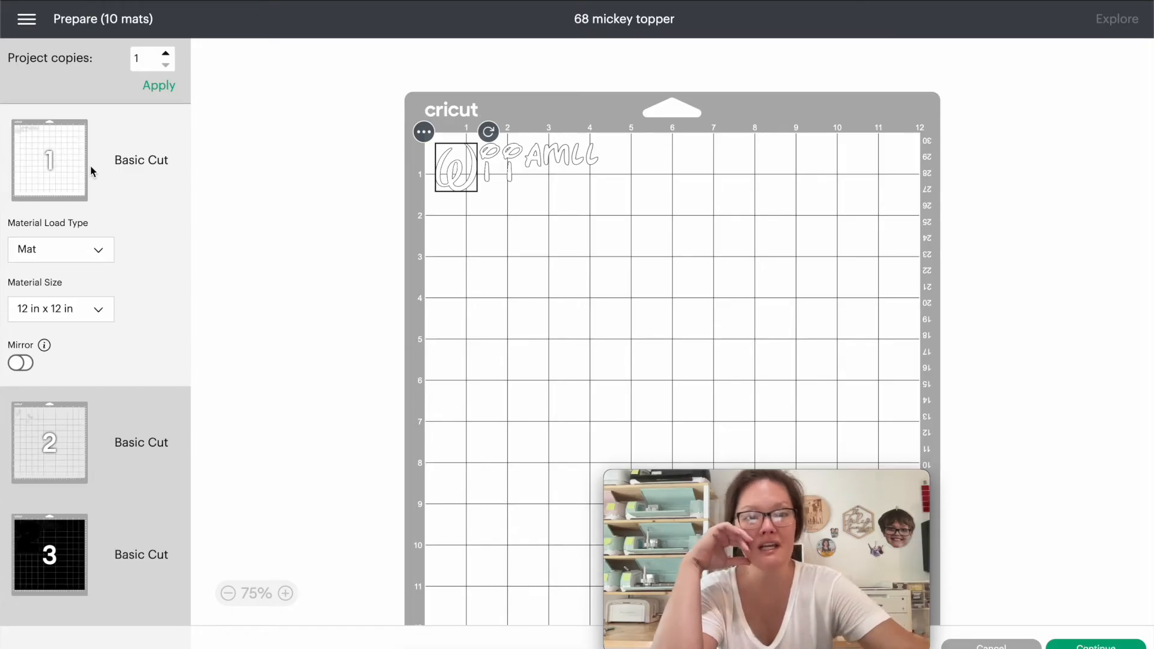
pyautogui.scroll(-3, 76, 454)
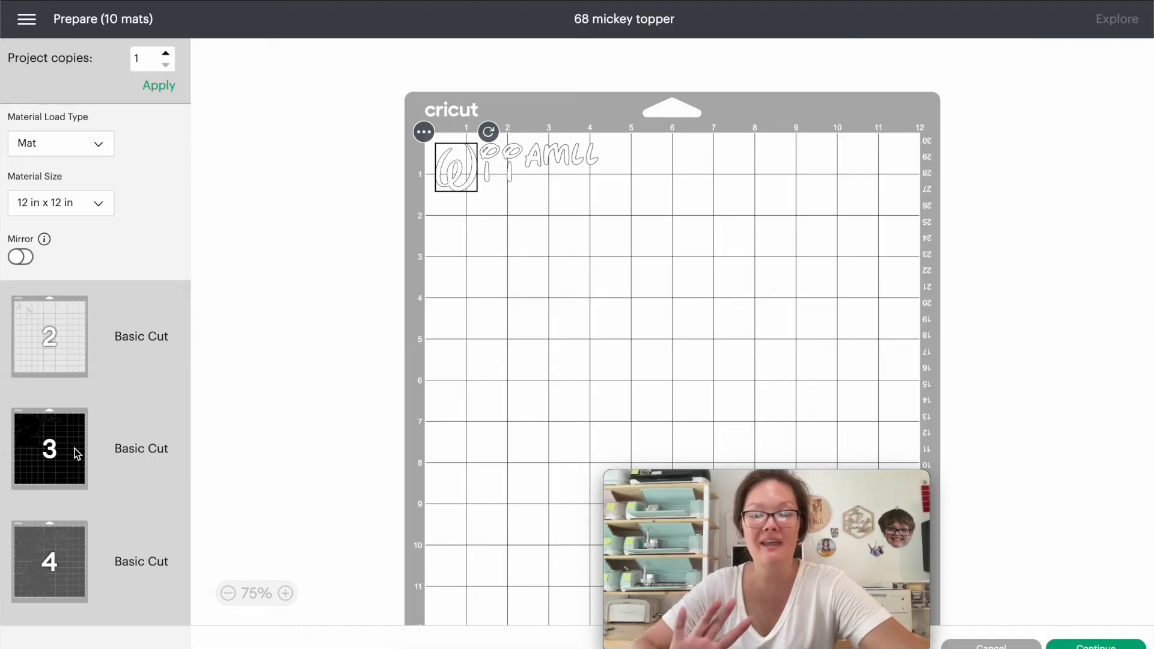
pyautogui.scroll(-1, 74, 448)
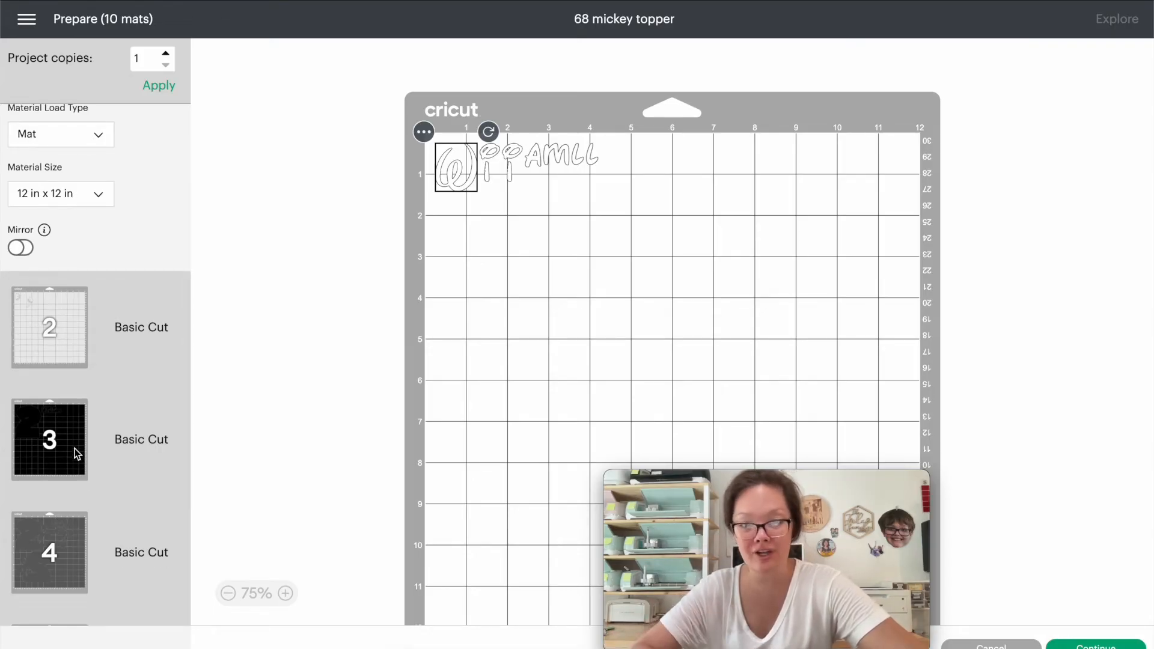
pyautogui.scroll(-1, 75, 448)
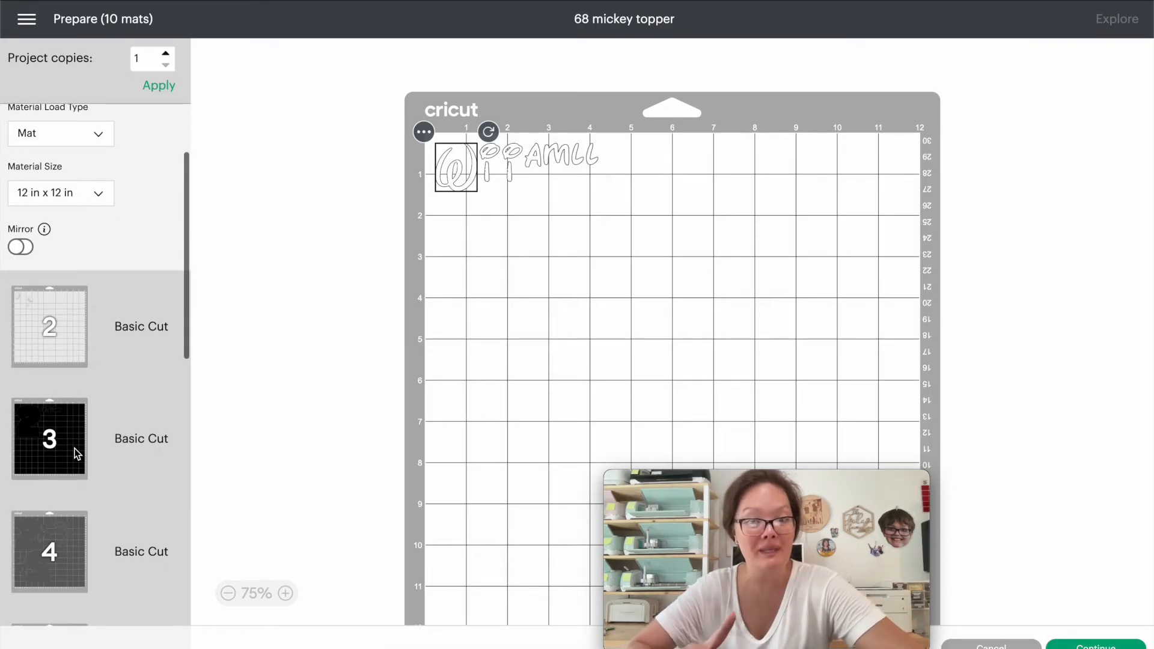